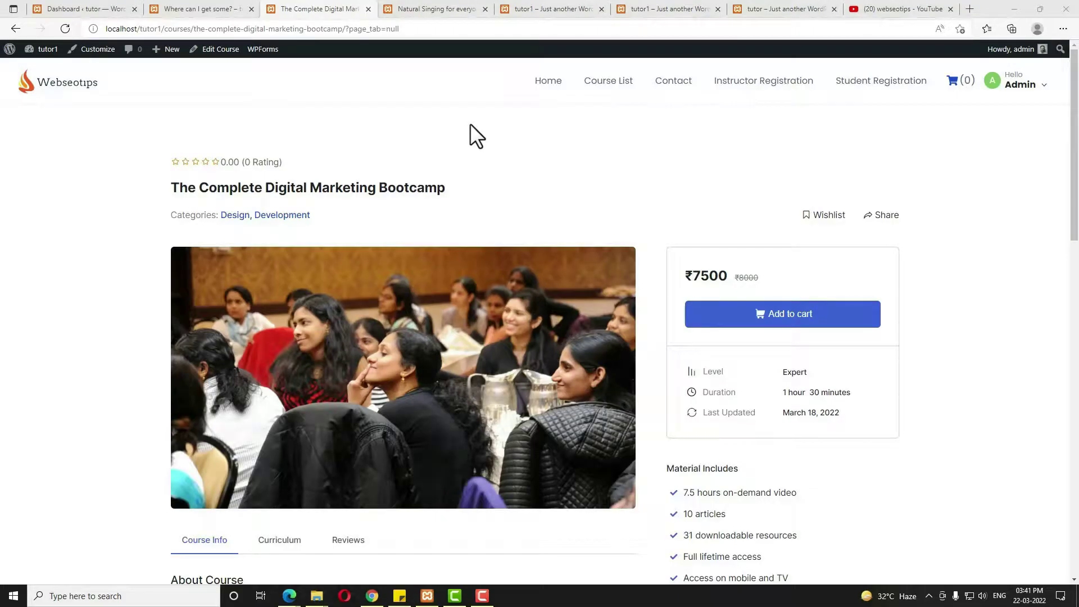
Review the Complete Digital Marketing Bootcamp course page, expanding the full About Course text and checking the learning outcomes and requirements
scroll(518, 170, down, 3)
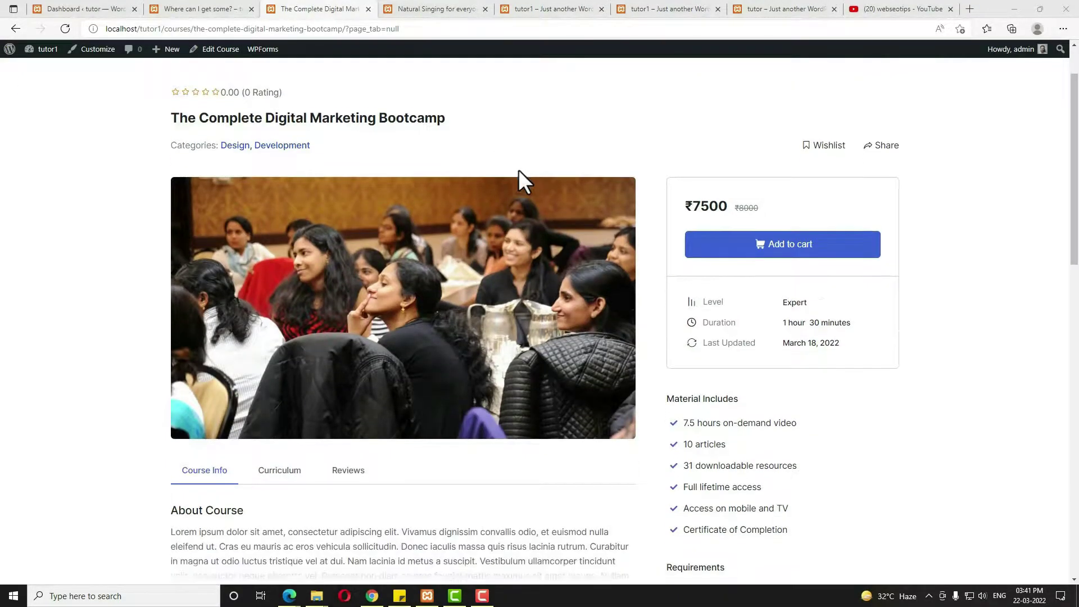
scroll(519, 170, down, 2)
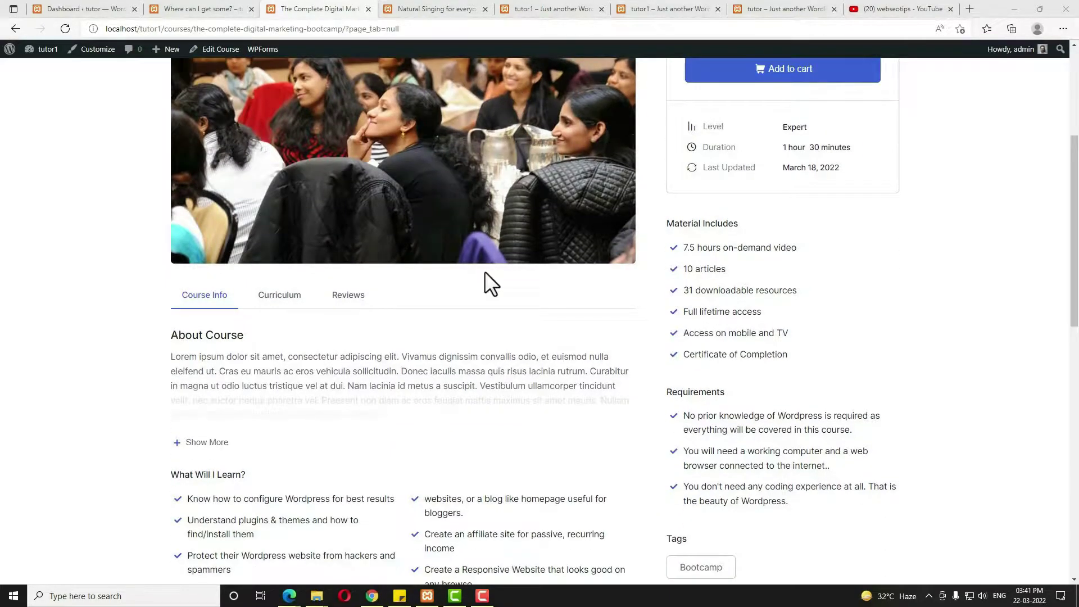
click(220, 445)
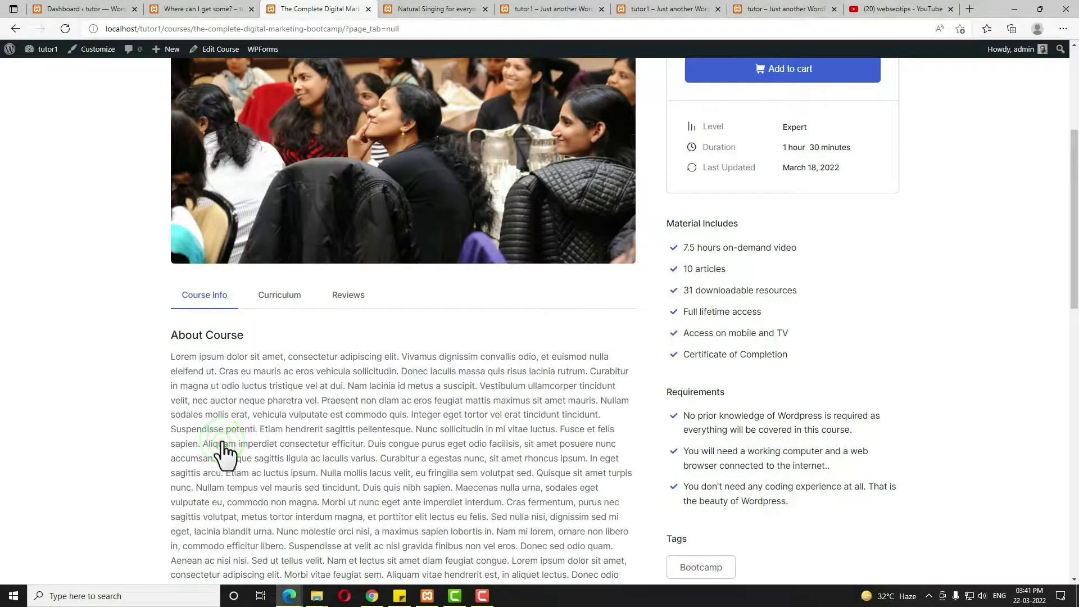
scroll(502, 345, down, 3)
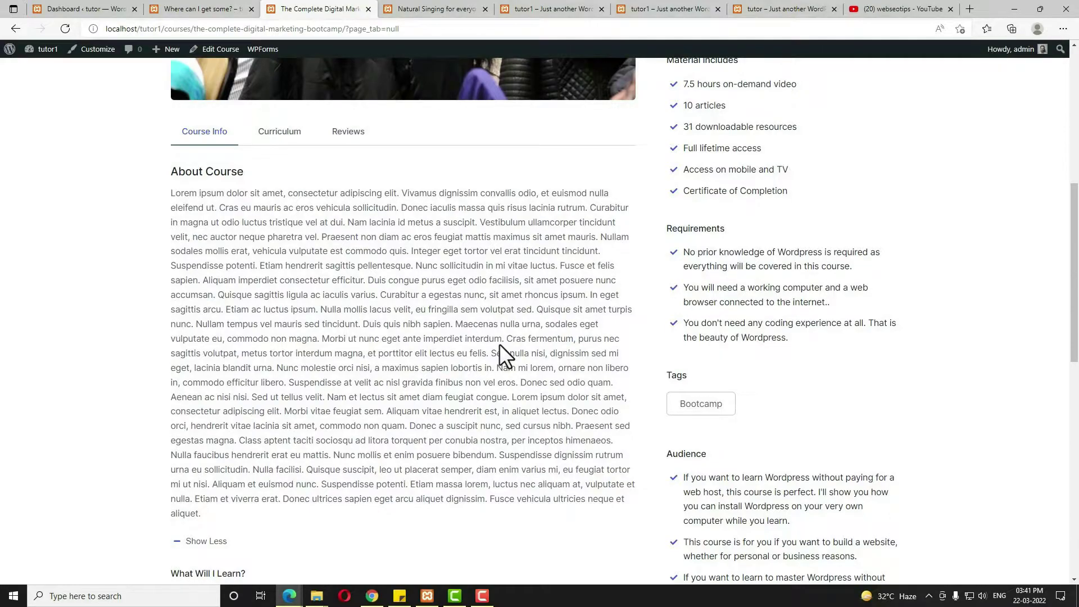
scroll(500, 346, down, 3)
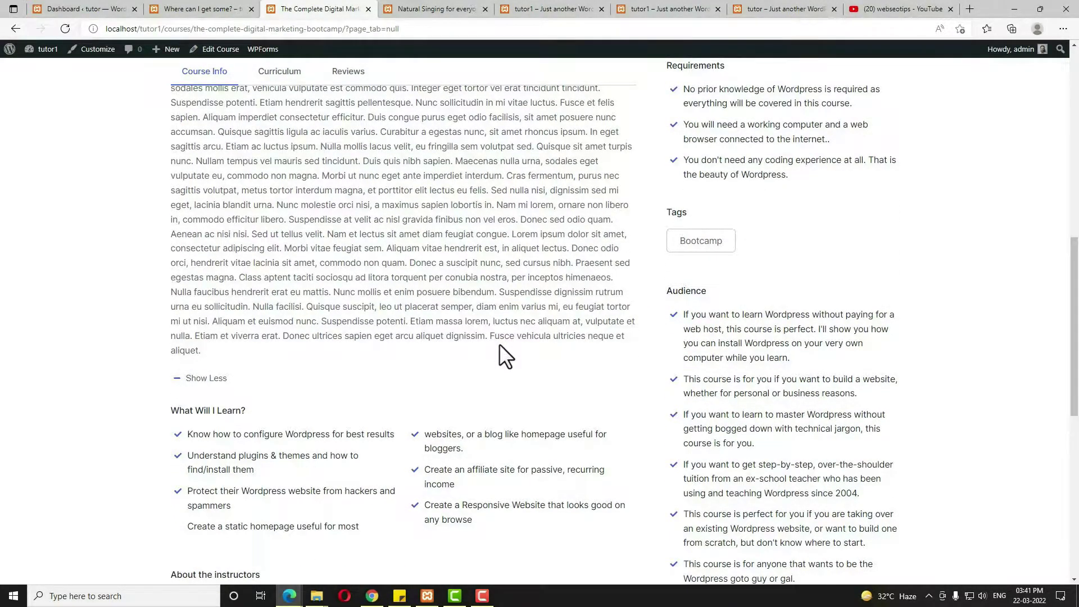
Switch to YouTube and look over the search results for the webseotips channel
key(ctrl+1)
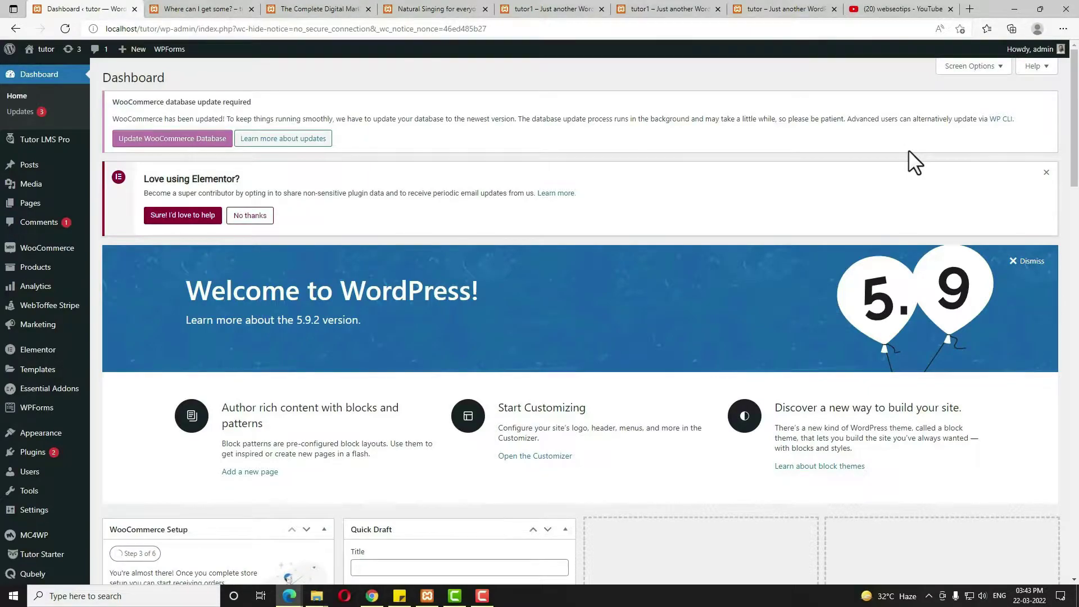
click(878, 9)
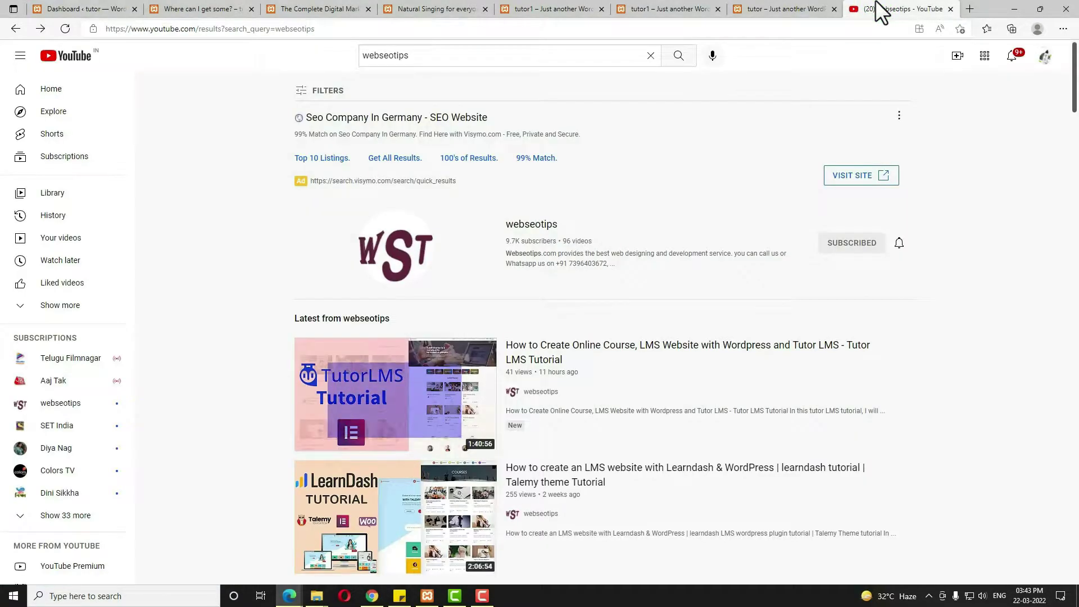
click(441, 52)
double_click(380, 55)
click(422, 55)
mouse_move(458, 415)
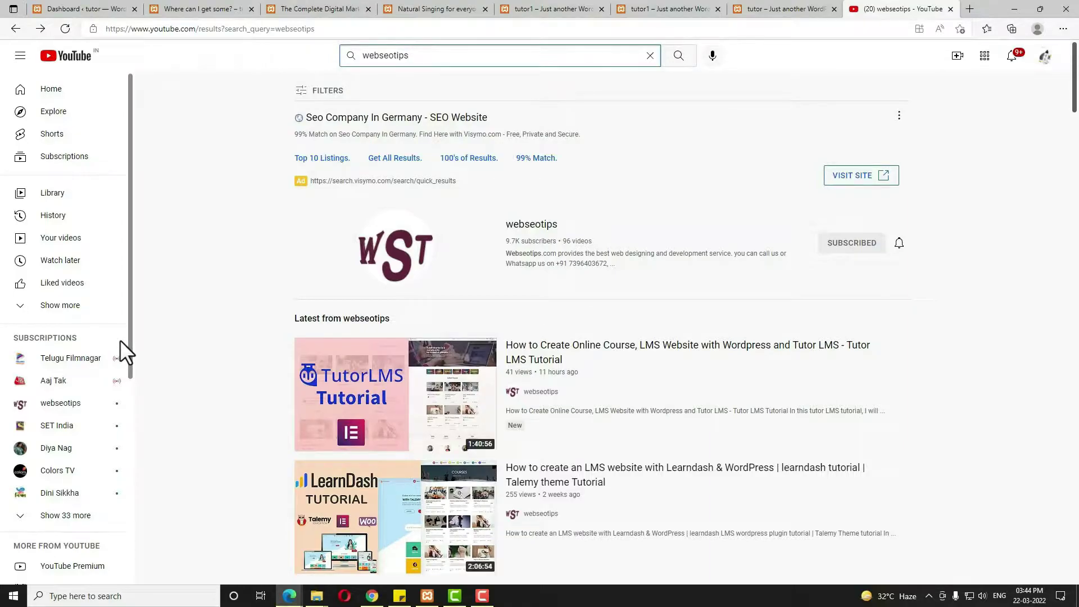
Return to the WordPress admin of the tutor site and add a Tutor LMS course category named Language
click(96, 7)
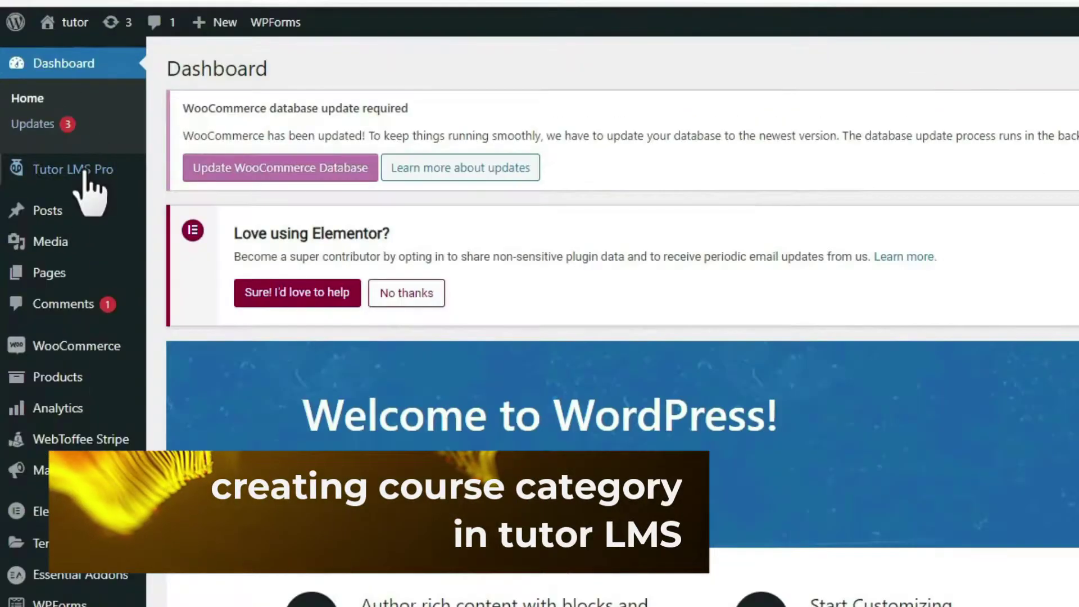
mouse_move(55, 144)
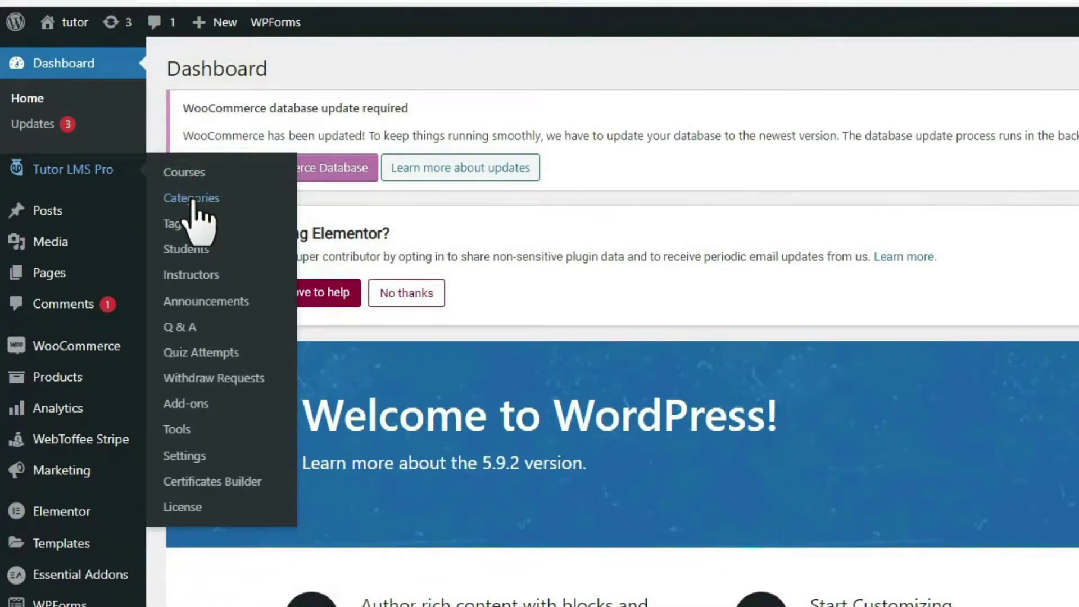
click(193, 199)
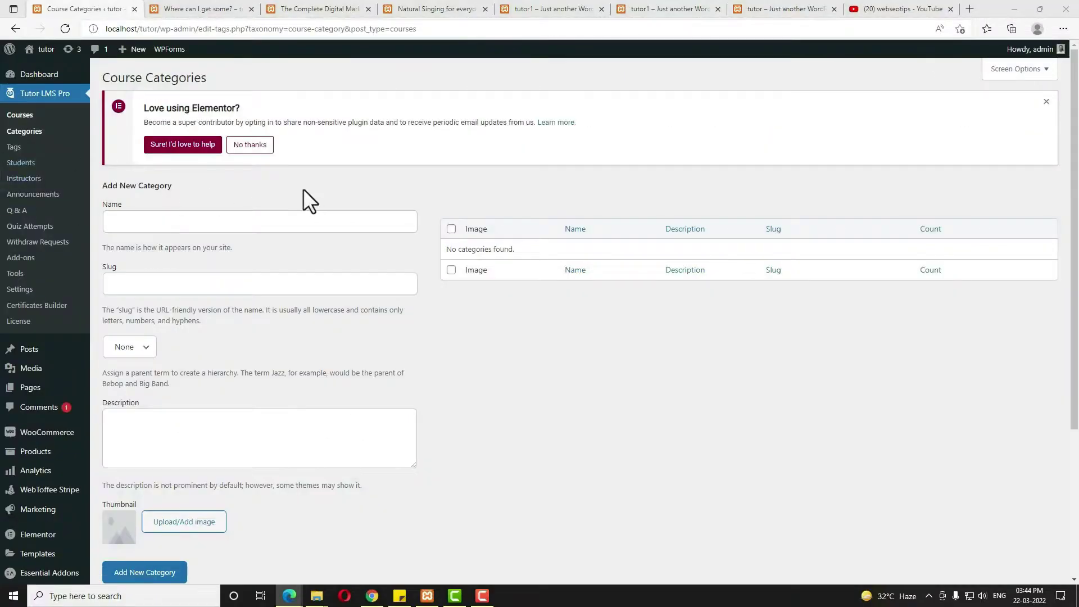
click(232, 223)
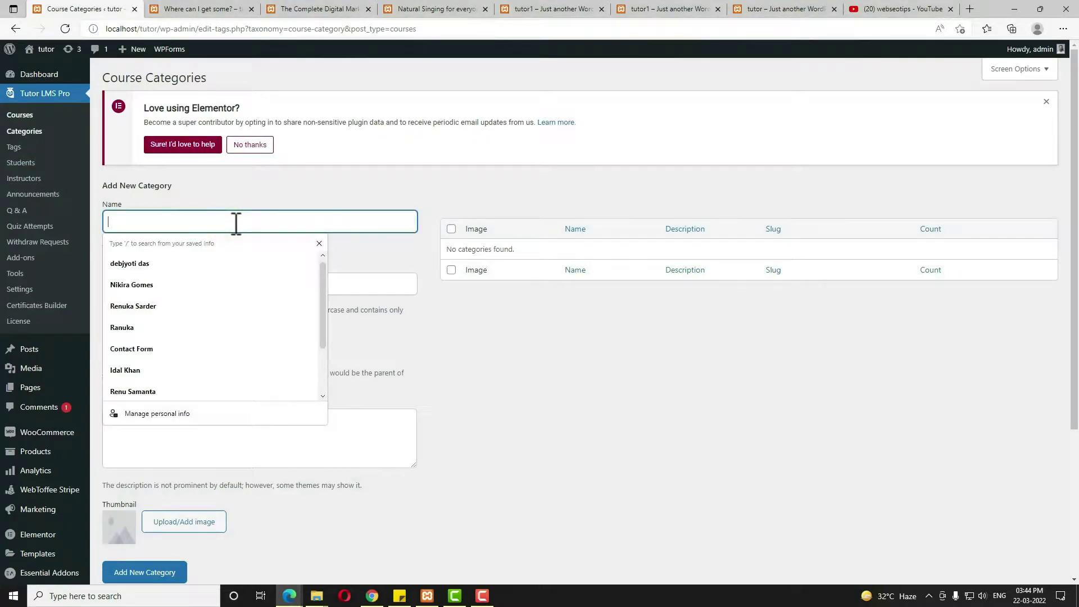
text(Language)
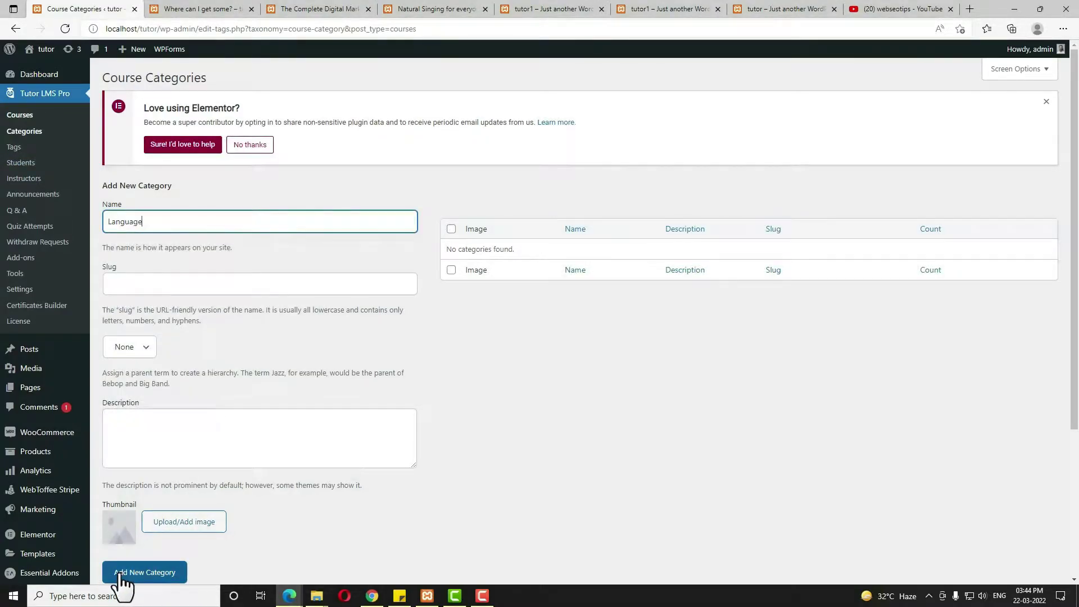
click(155, 579)
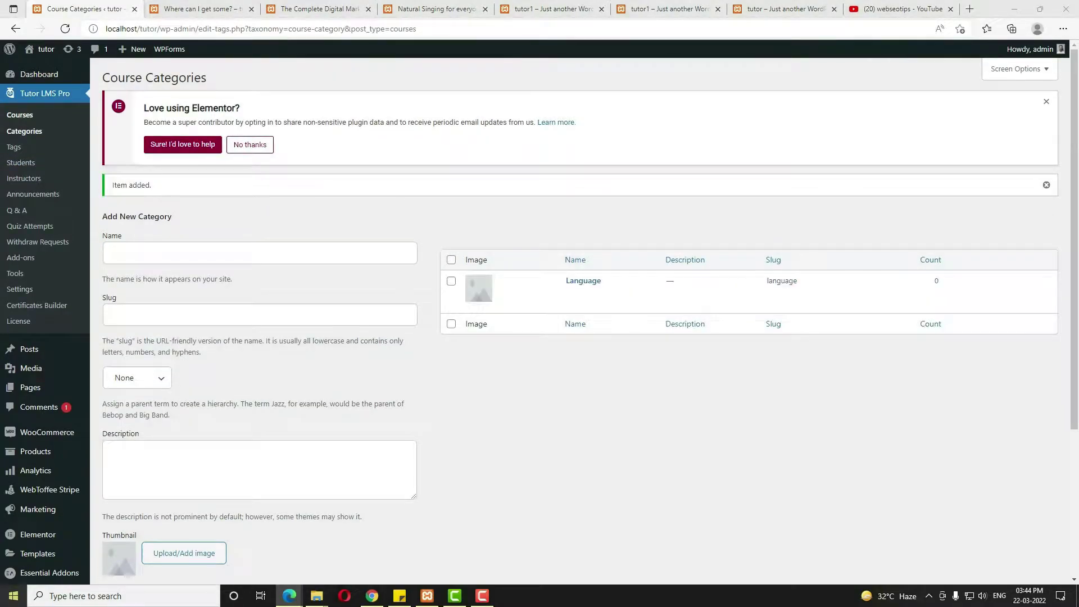
Add another course category named Health & Fitness
click(160, 254)
text(Health & Fitness)
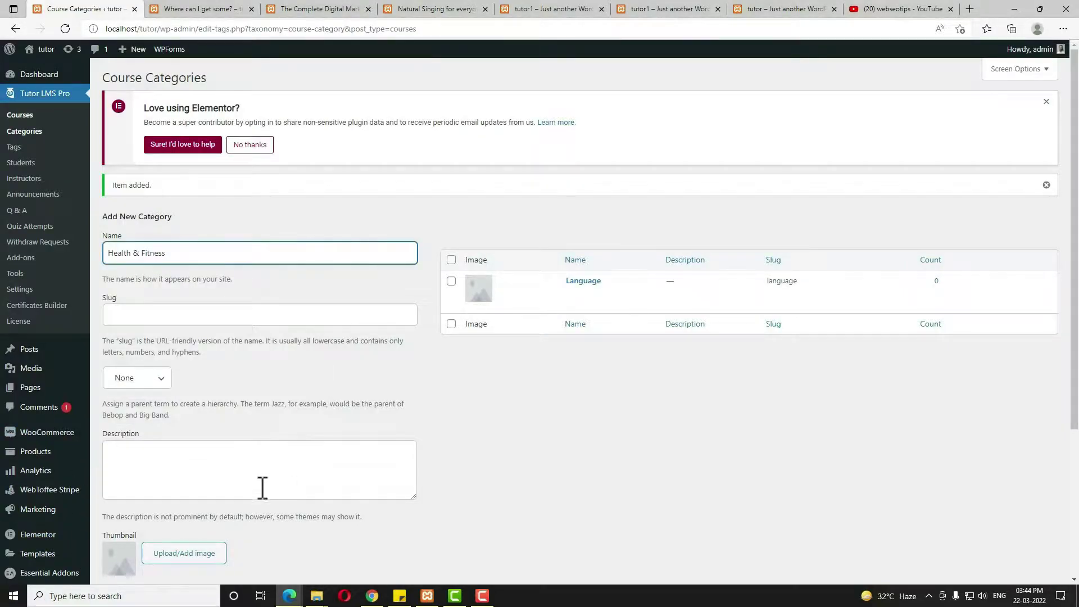
scroll(284, 554, down, 4)
click(149, 409)
scroll(332, 453, up, 4)
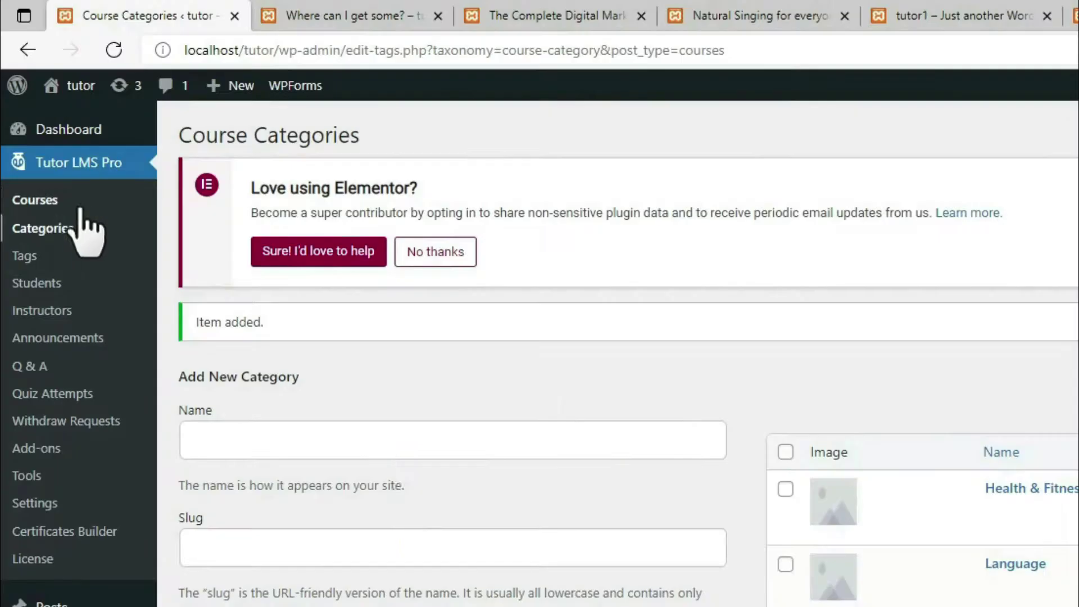
Start a new Tutor LMS course and title it "Natural Singing for All"
click(57, 207)
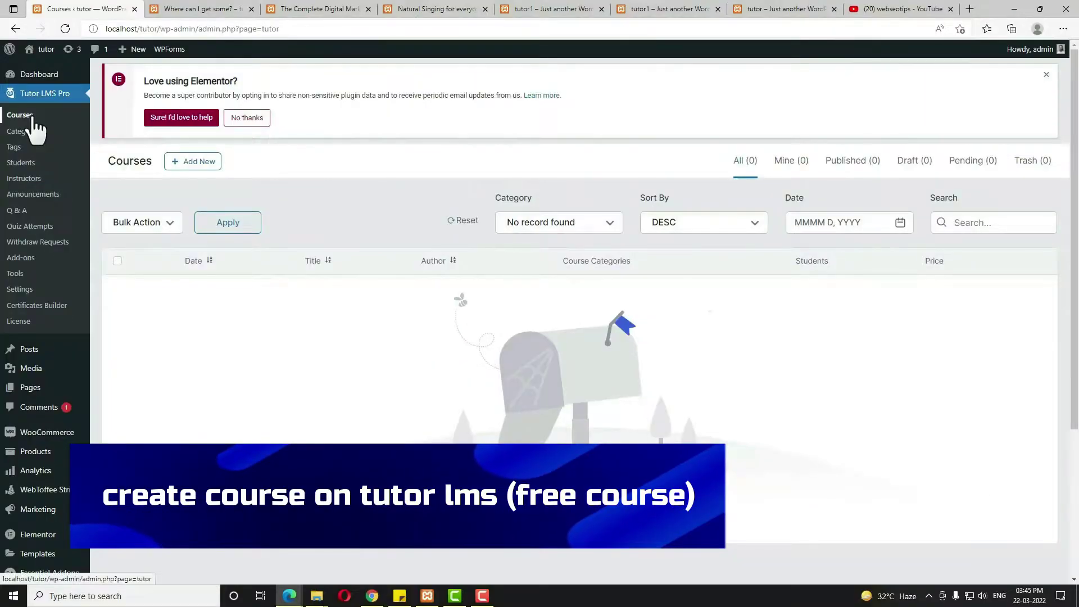
click(201, 164)
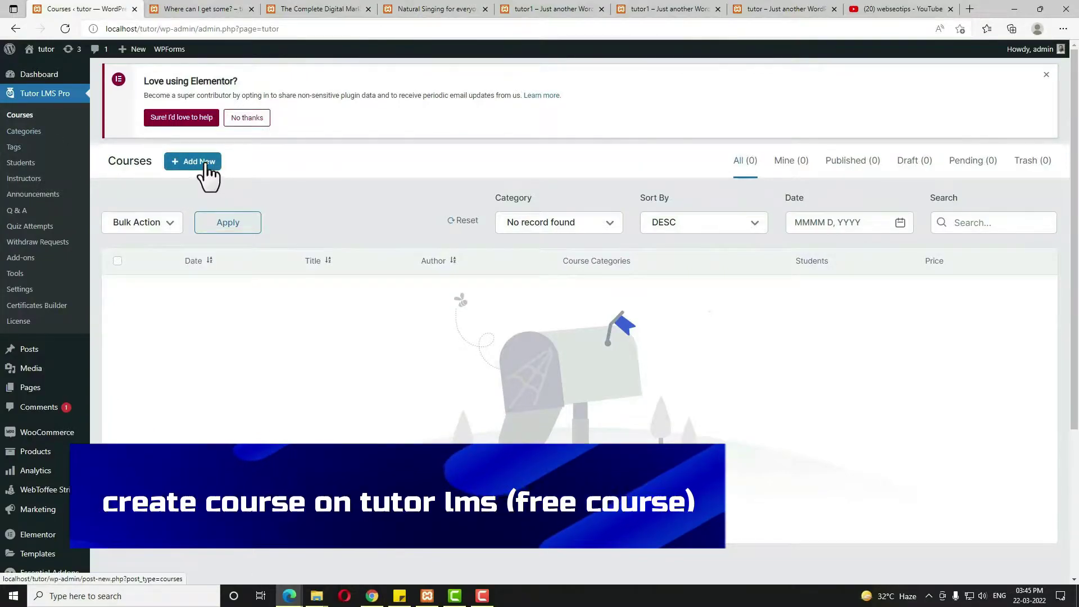
click(197, 192)
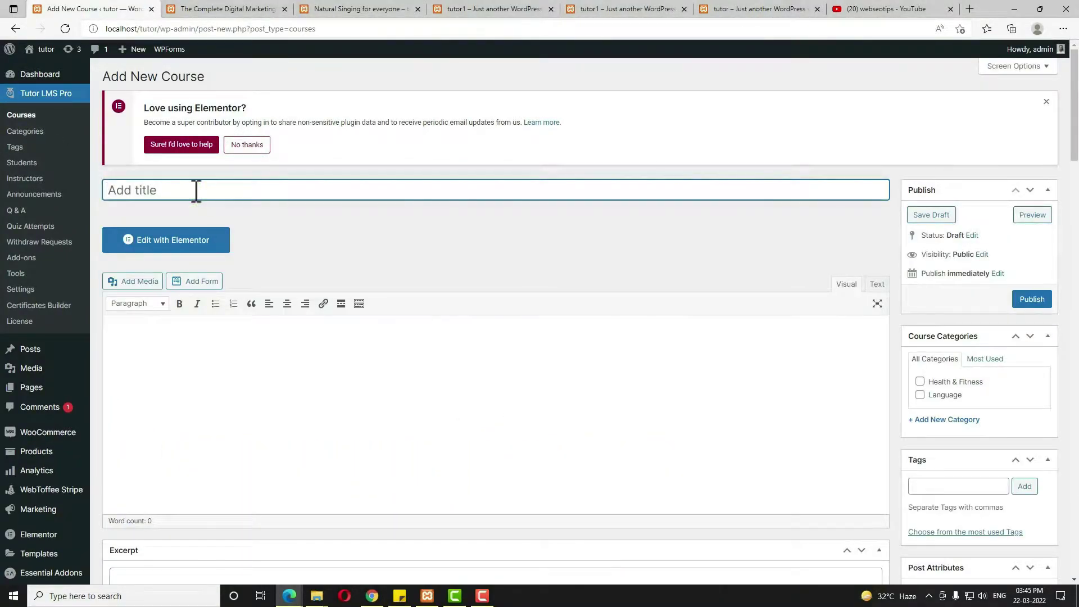
text(Natural Singing for All)
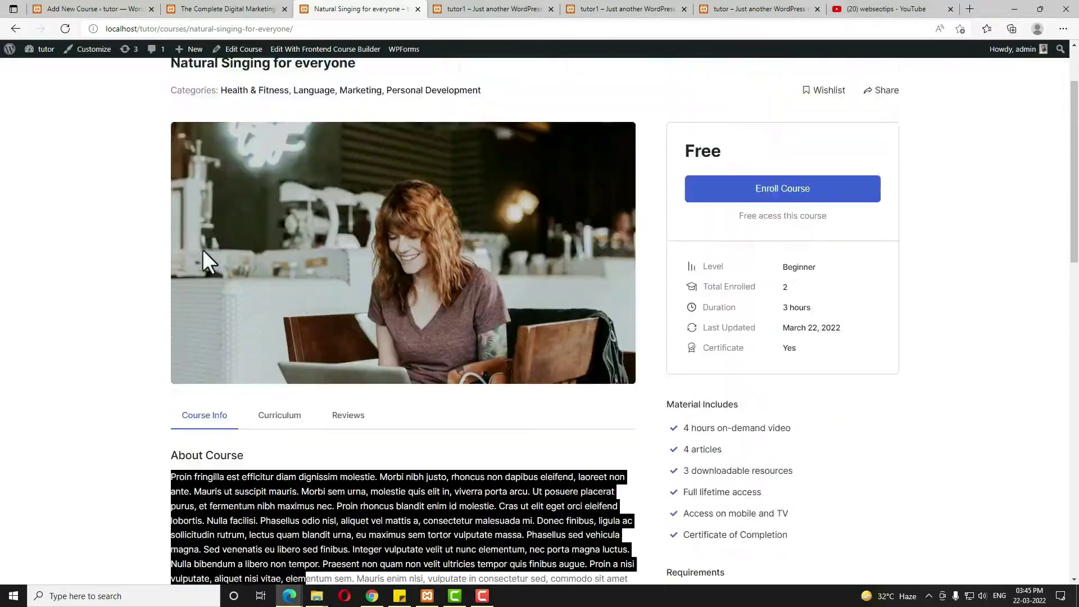
Copy the About Course text from the "Natural Singing for everyone" page and paste it as the new course's description
scroll(236, 253, up, 2)
click(107, 292)
scroll(153, 346, down, 3)
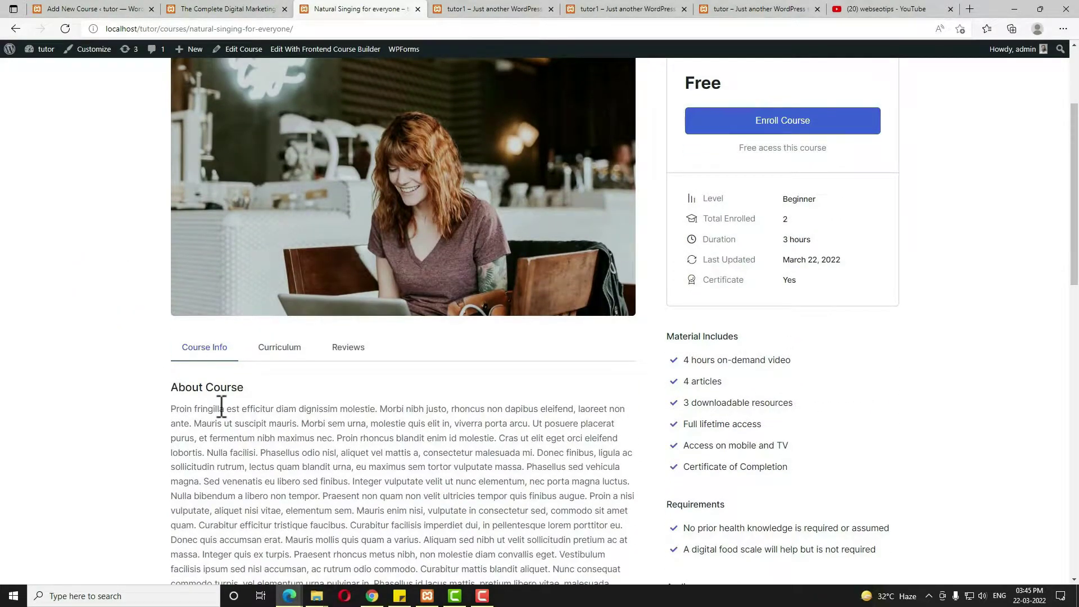
scroll(183, 366, down, 2)
drag(170, 327, 625, 515)
key(ctrl+c)
scroll(338, 395, down, 2)
click(111, 8)
click(241, 352)
key(ctrl+v)
scroll(388, 380, down, 4)
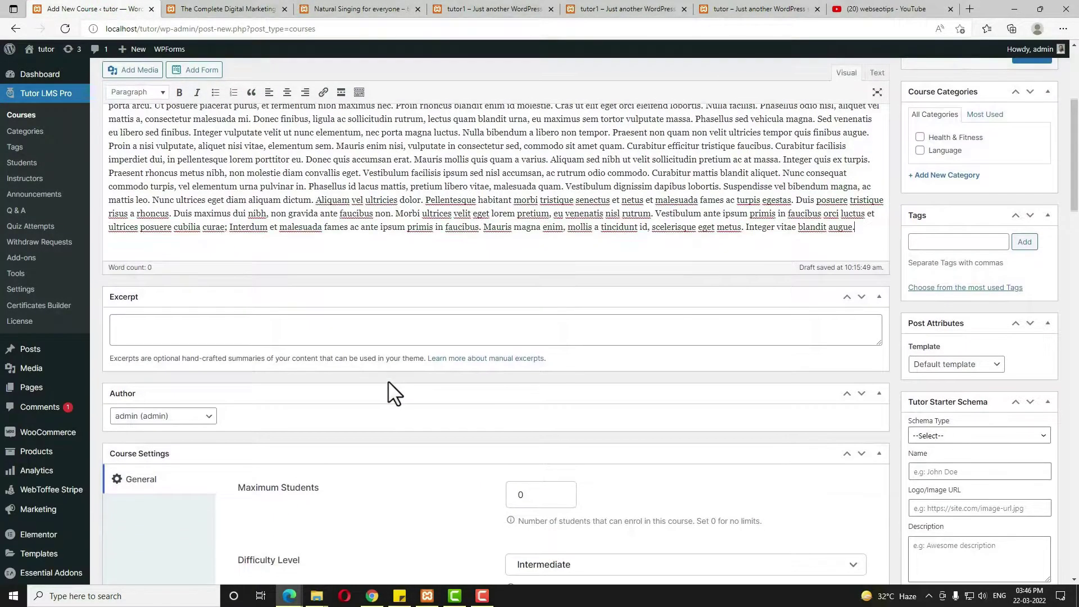
Assign the course to the Language and Health & Fitness categories
scroll(963, 290, up, 3)
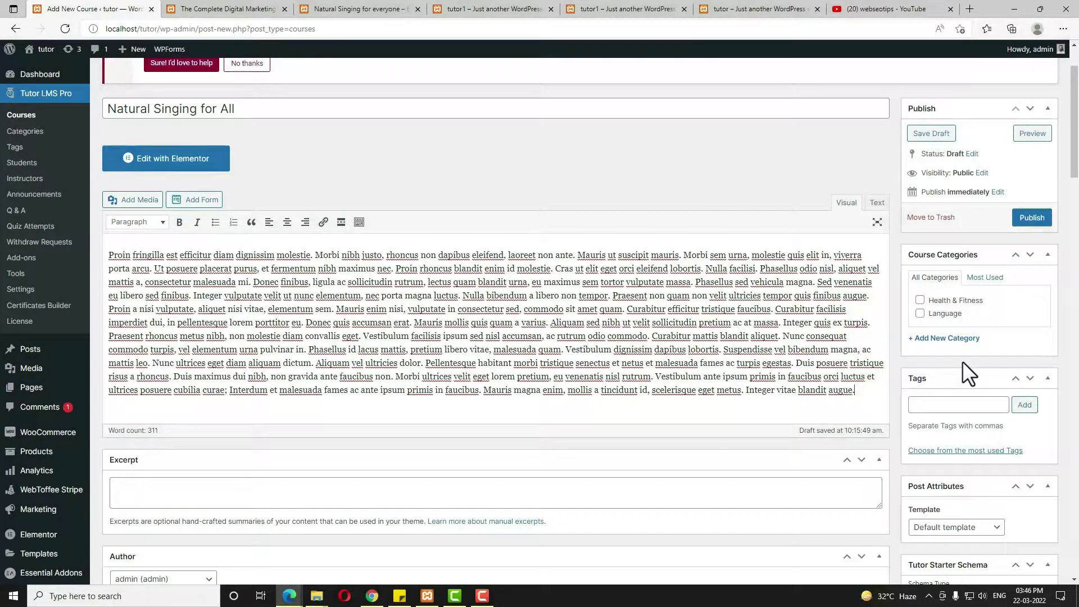
click(920, 314)
click(920, 300)
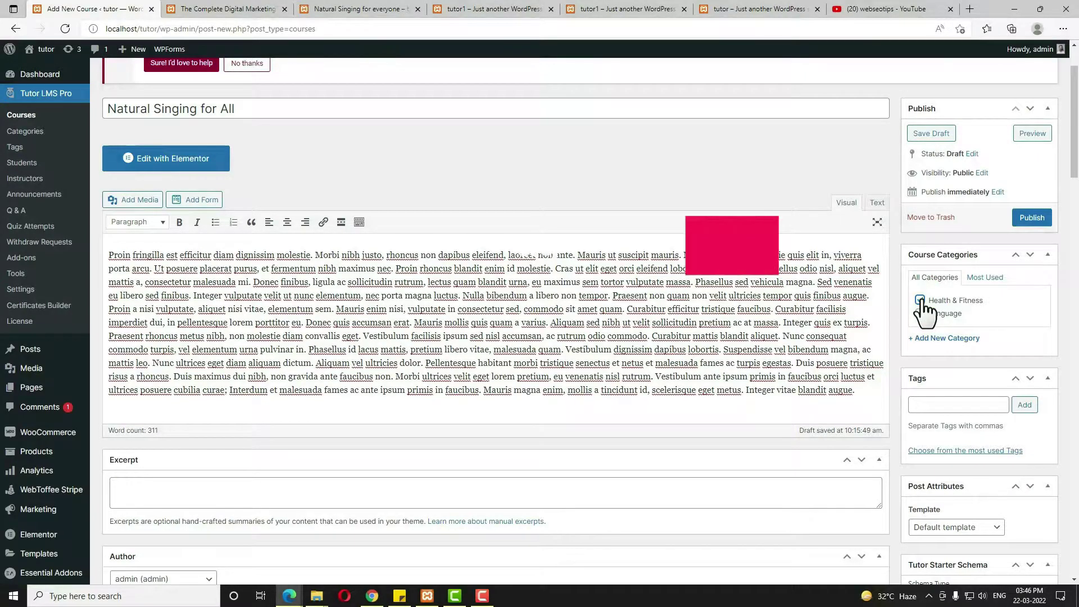
Add the tag "business" to the course
scroll(956, 388, up, 2)
click(942, 487)
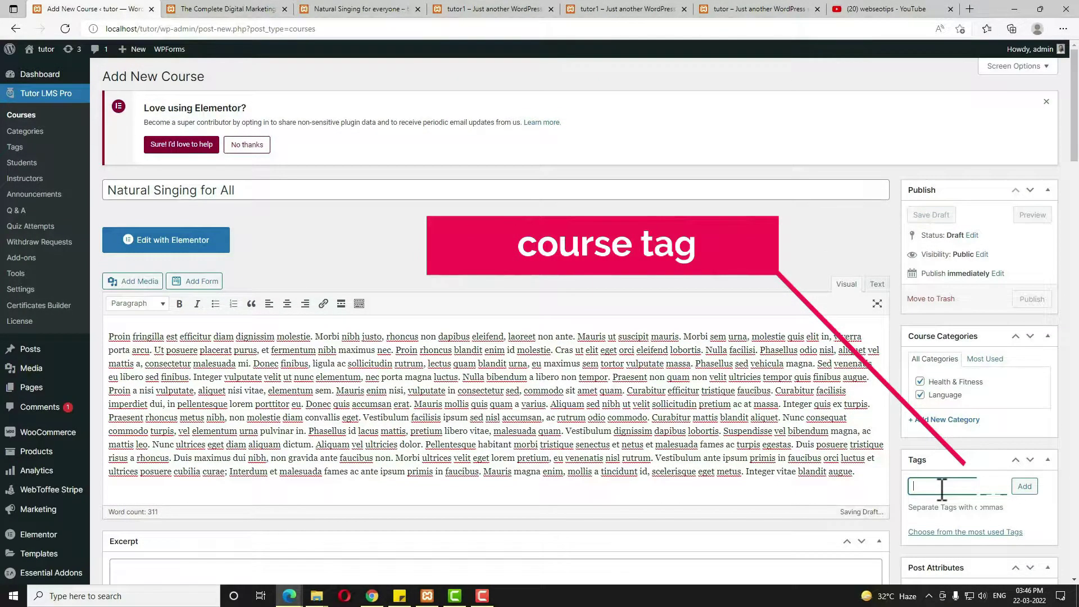
text(business)
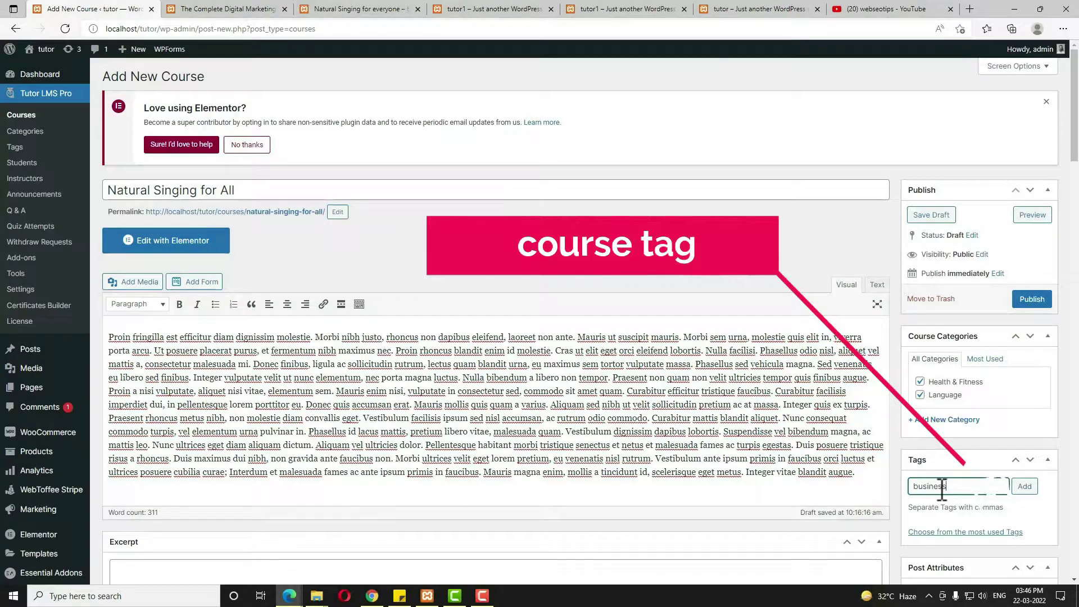
click(1025, 487)
Set the course's featured image to course18.png from the media library, the photo of a seated audience
scroll(1030, 493, down, 3)
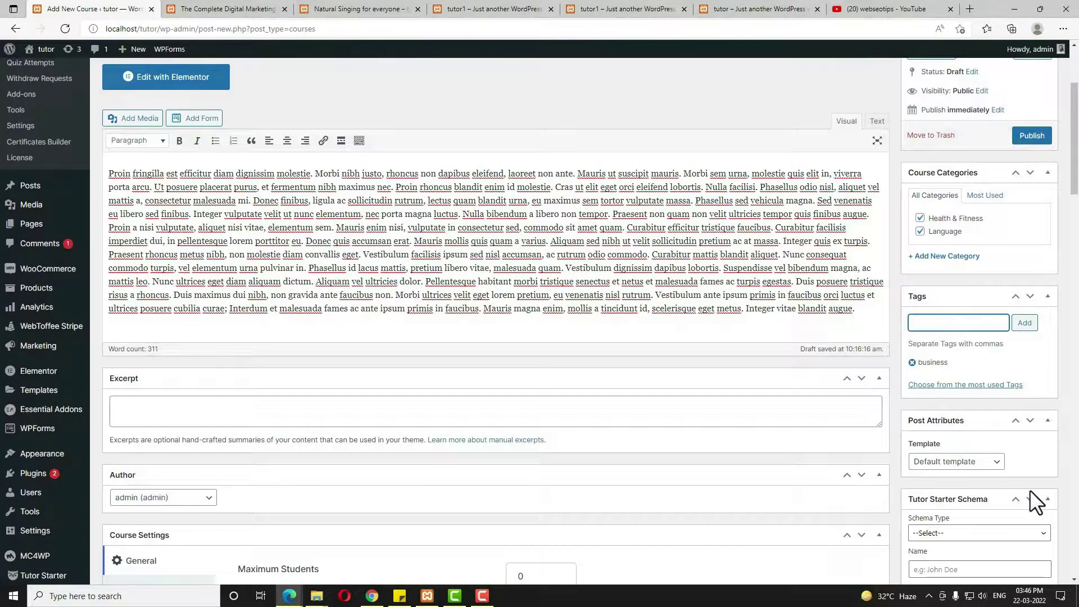
scroll(1000, 476, down, 13)
scroll(993, 470, up, 4)
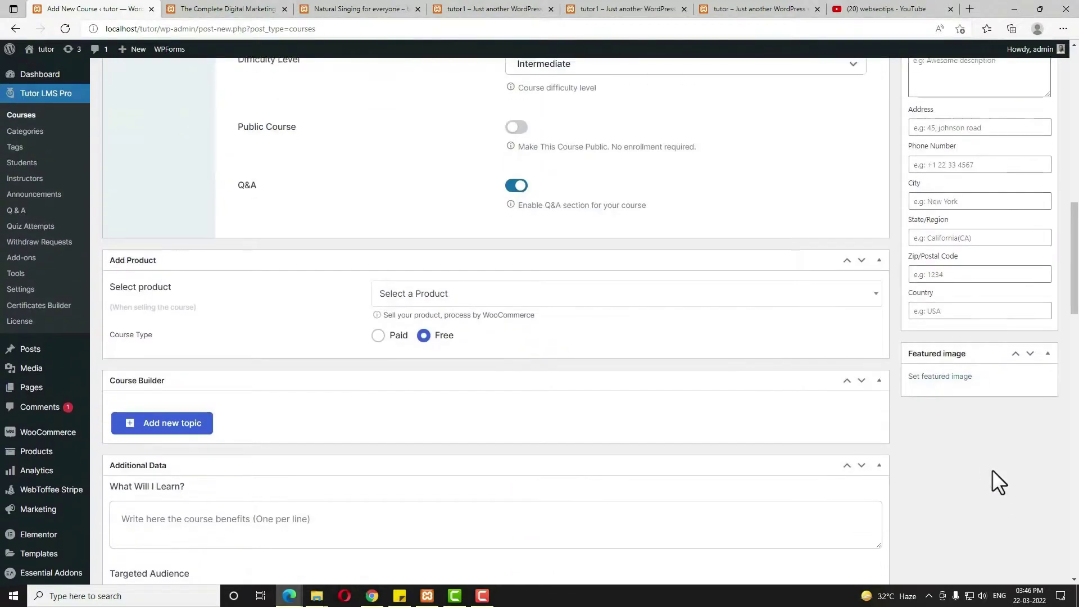
click(945, 388)
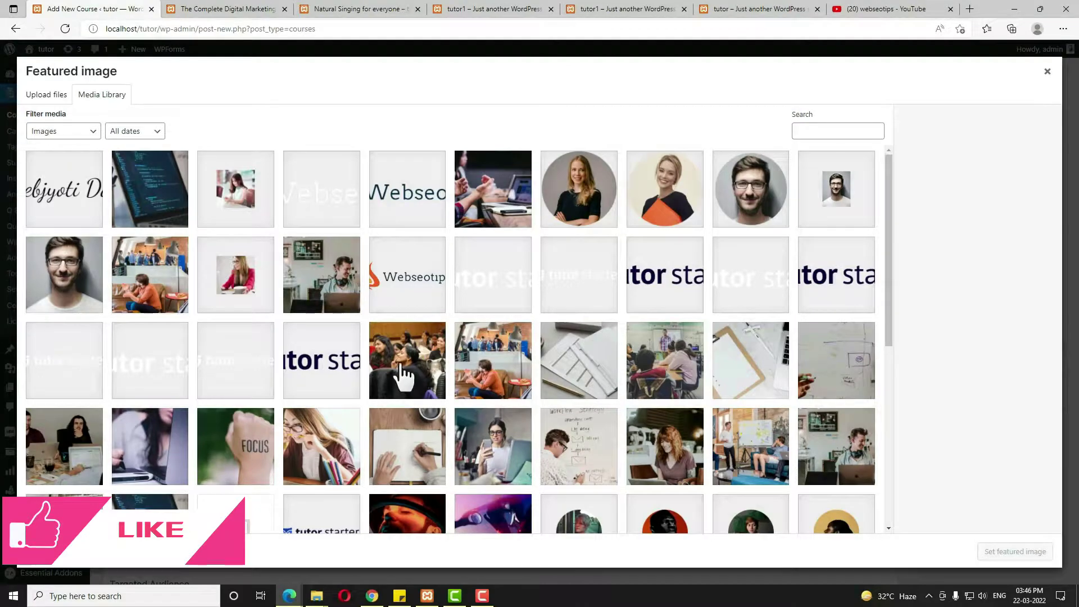
click(403, 375)
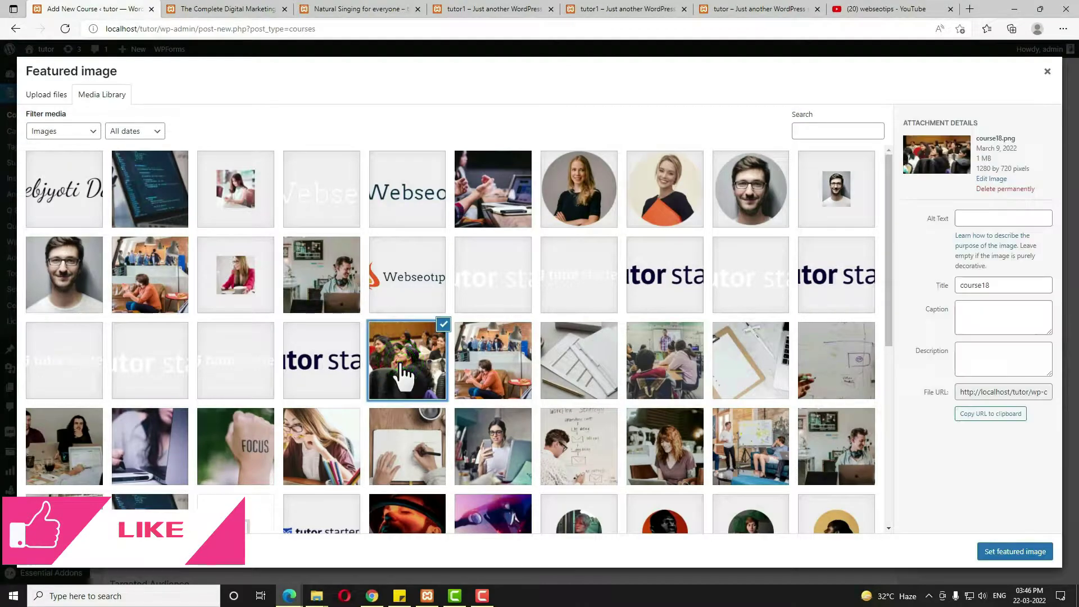
click(1009, 552)
In the course settings, set the maximum students to 300 and the difficulty level to Beginner
scroll(988, 545, up, 7)
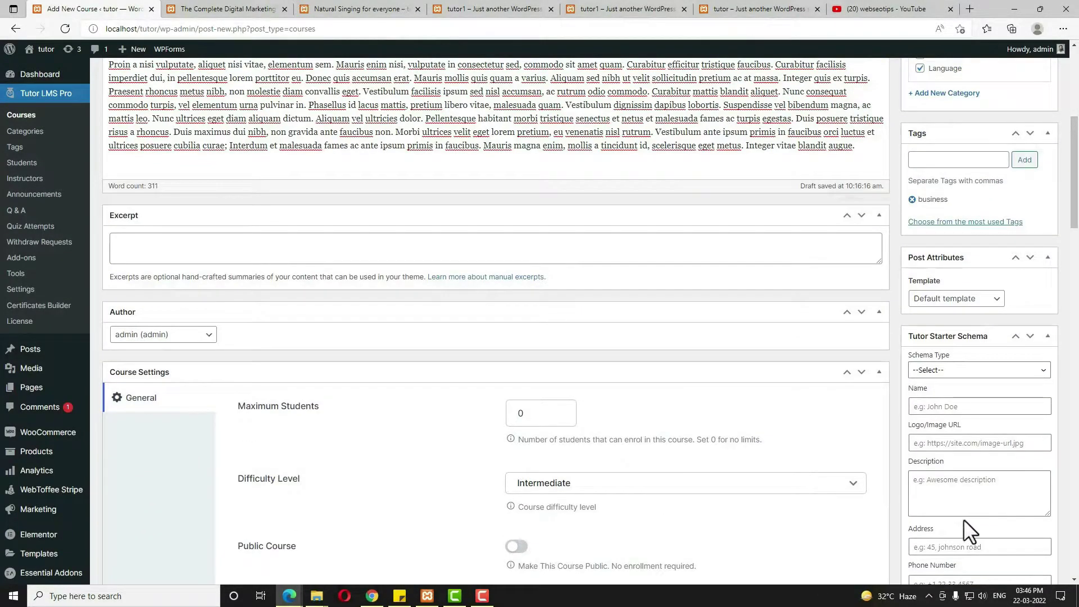
double_click(524, 415)
text(300)
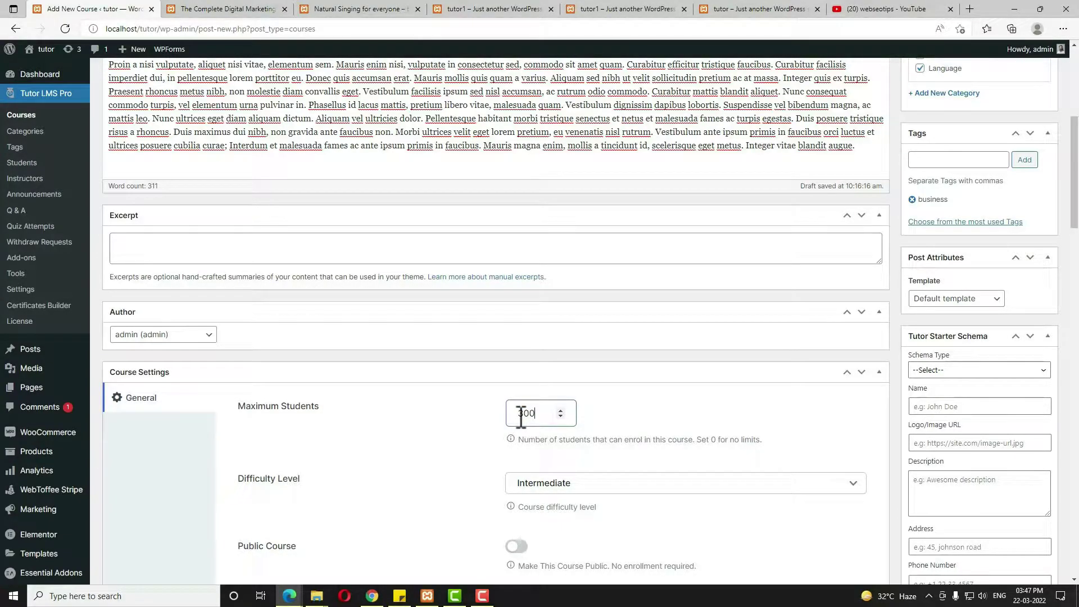
scroll(450, 416, down, 2)
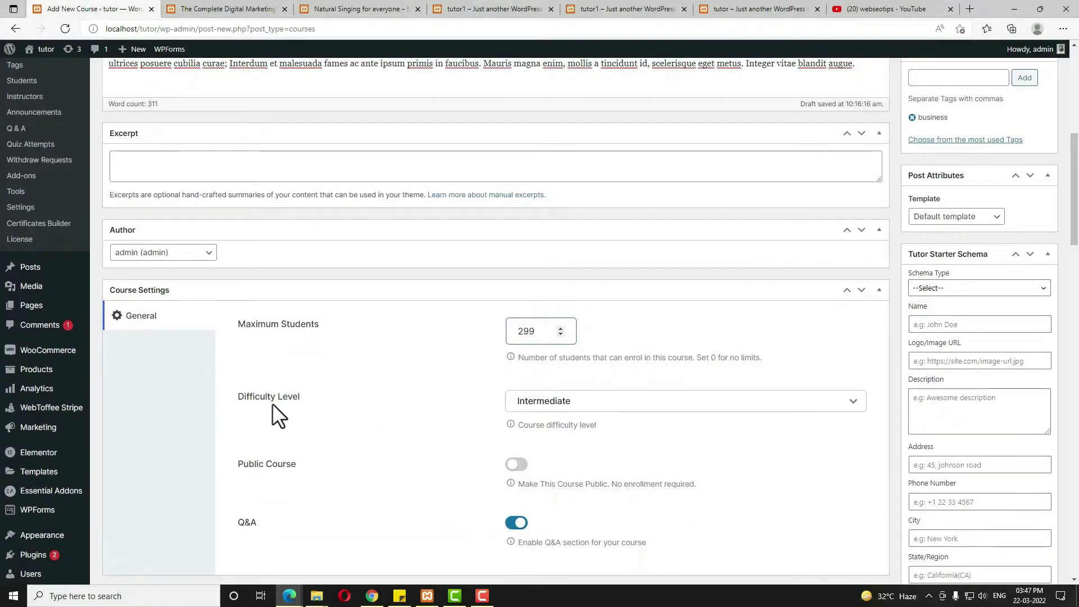
click(612, 407)
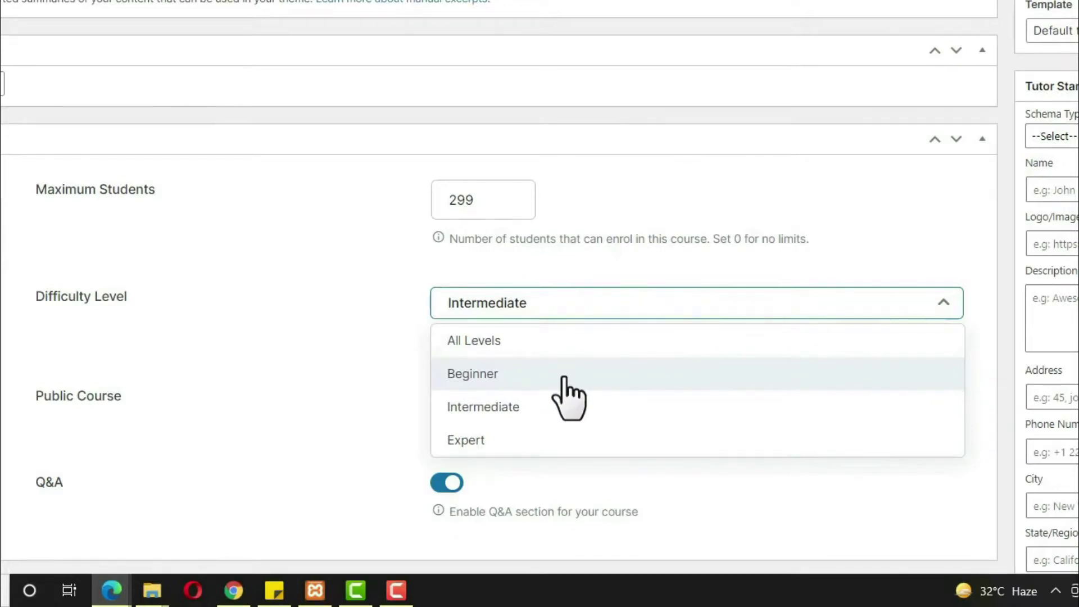
click(498, 376)
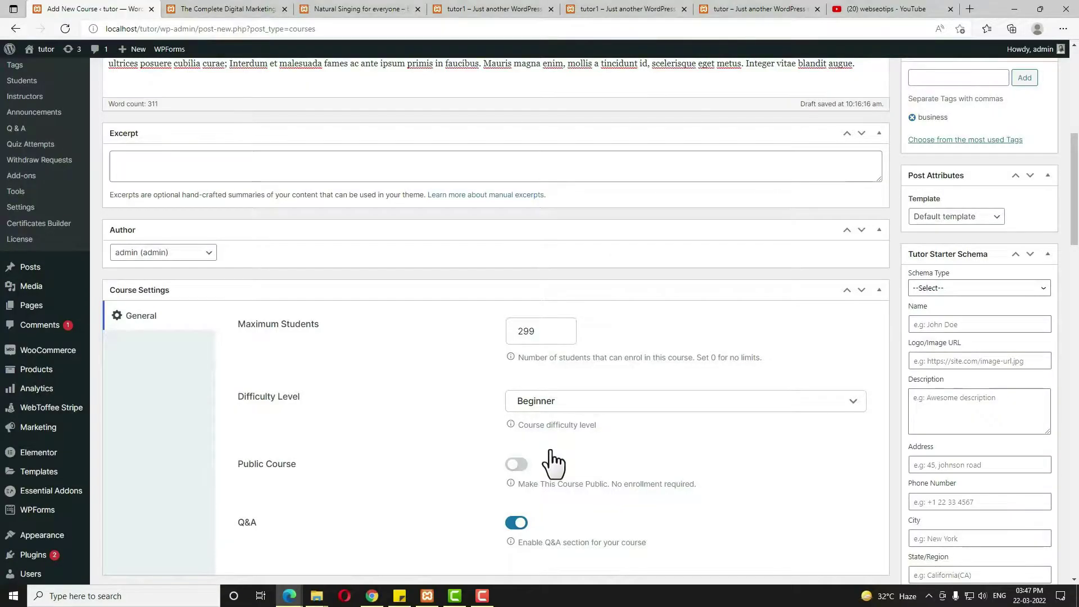
Add a course topic named "What is Lorem Ipsum?" with an empty summary in the course builder
scroll(495, 393, down, 2)
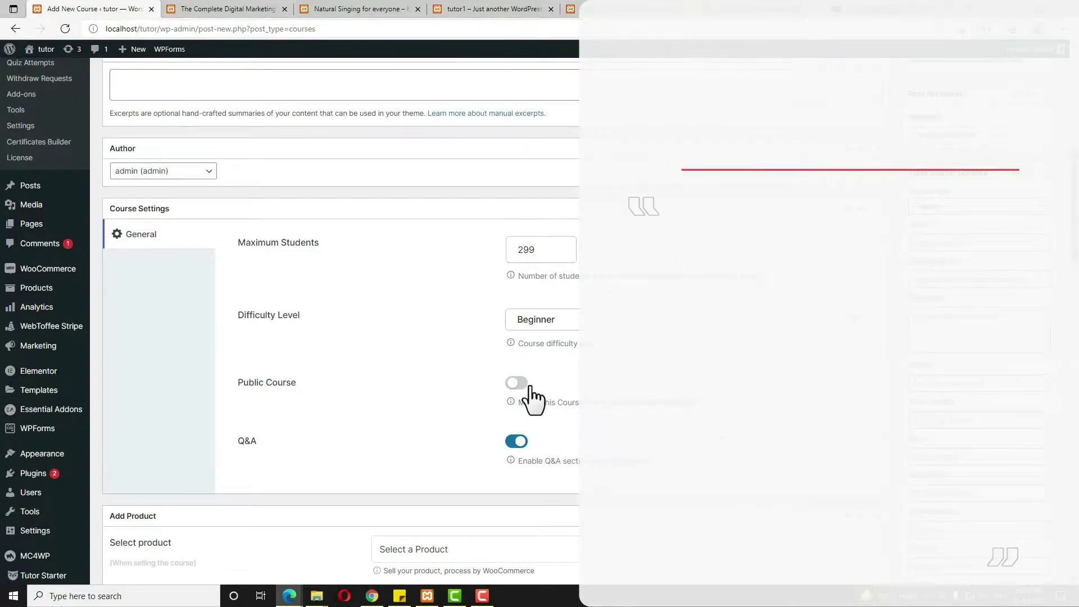
scroll(533, 395, down, 1)
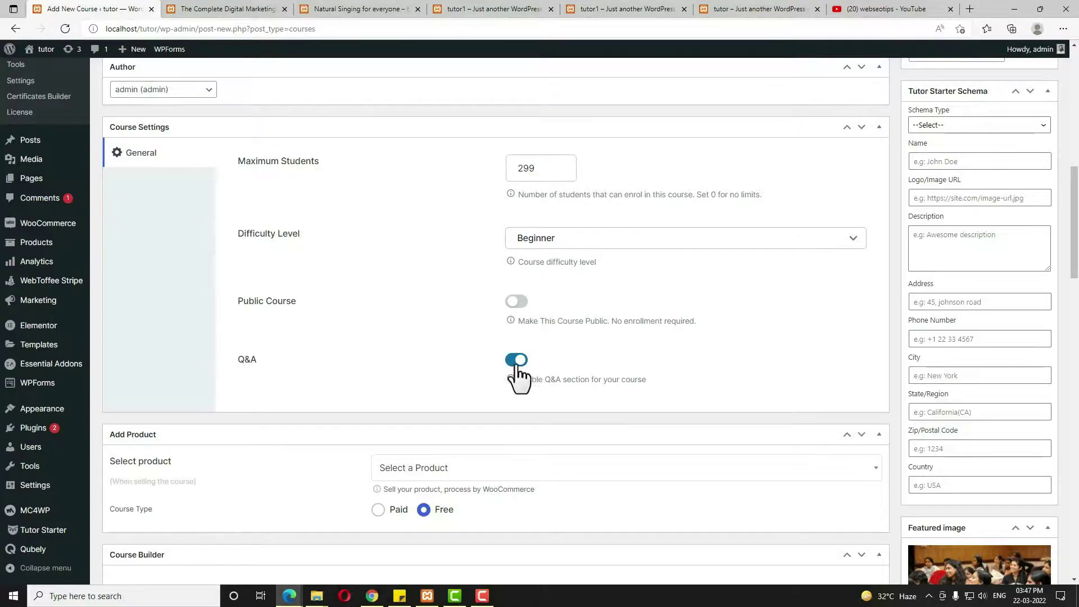
scroll(568, 376, down, 2)
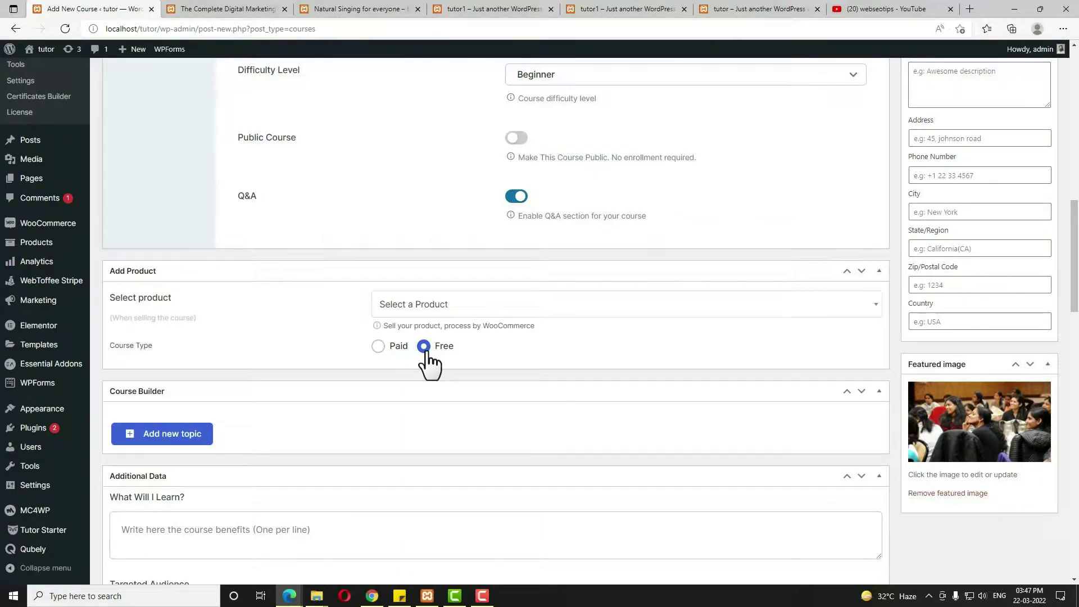
scroll(431, 366, down, 1)
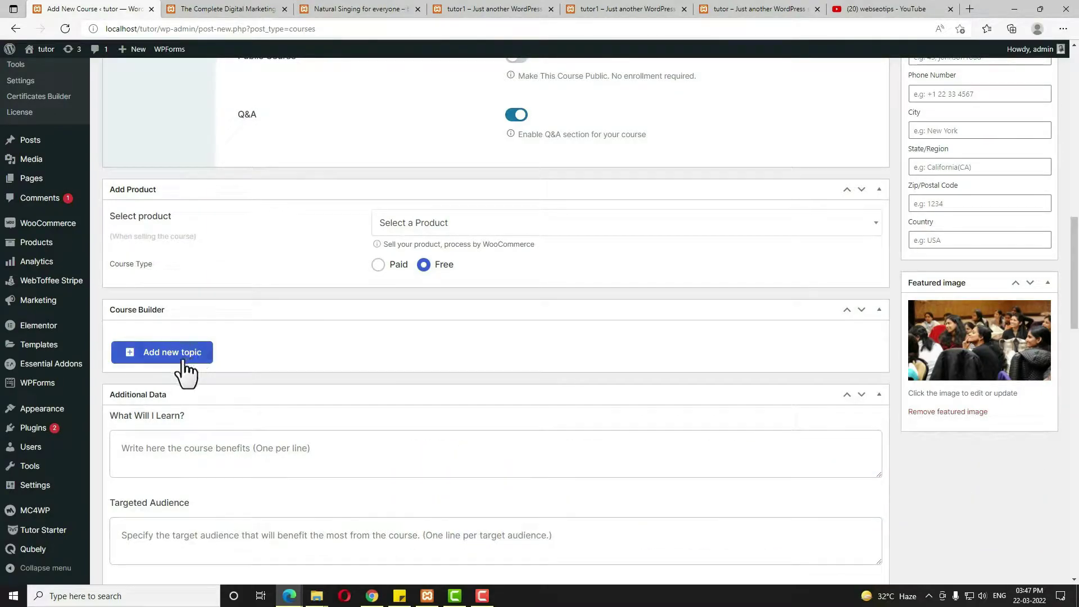
click(162, 358)
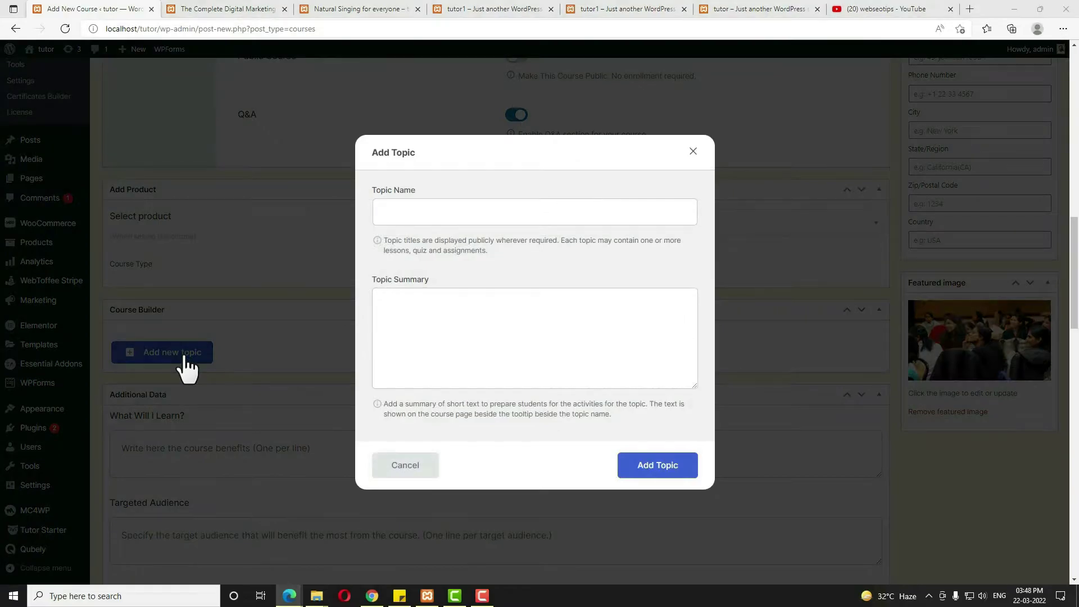
click(400, 210)
text(What is Lorem Ipsum?)
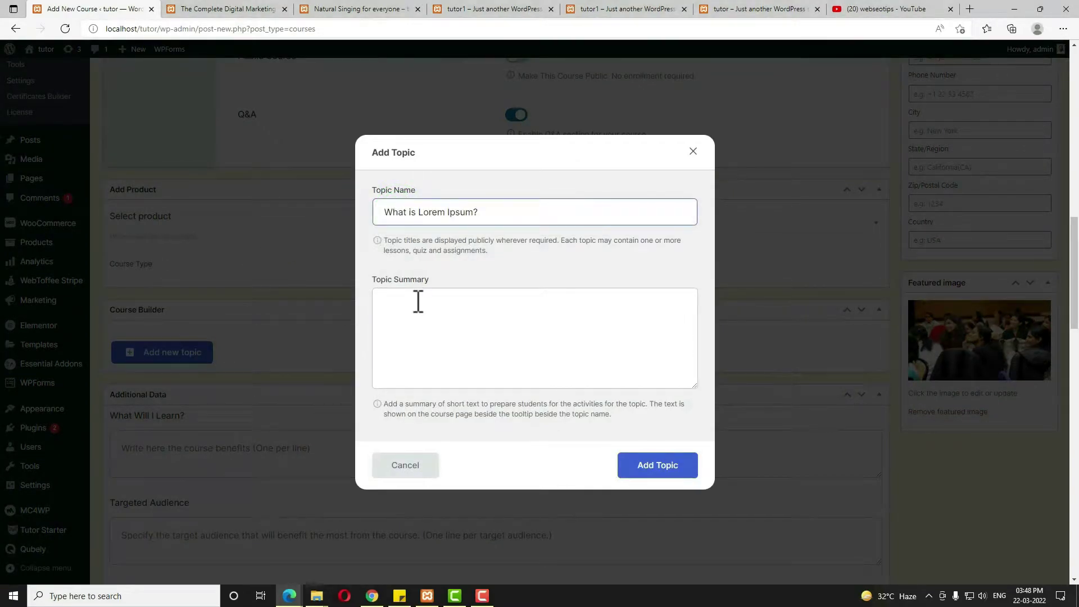
click(432, 316)
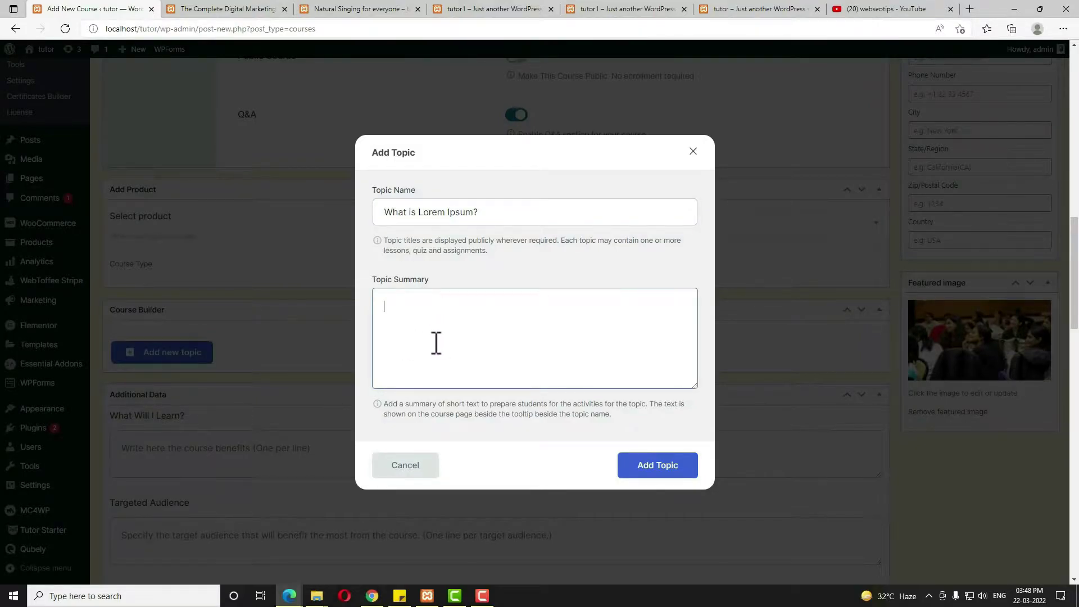
click(658, 467)
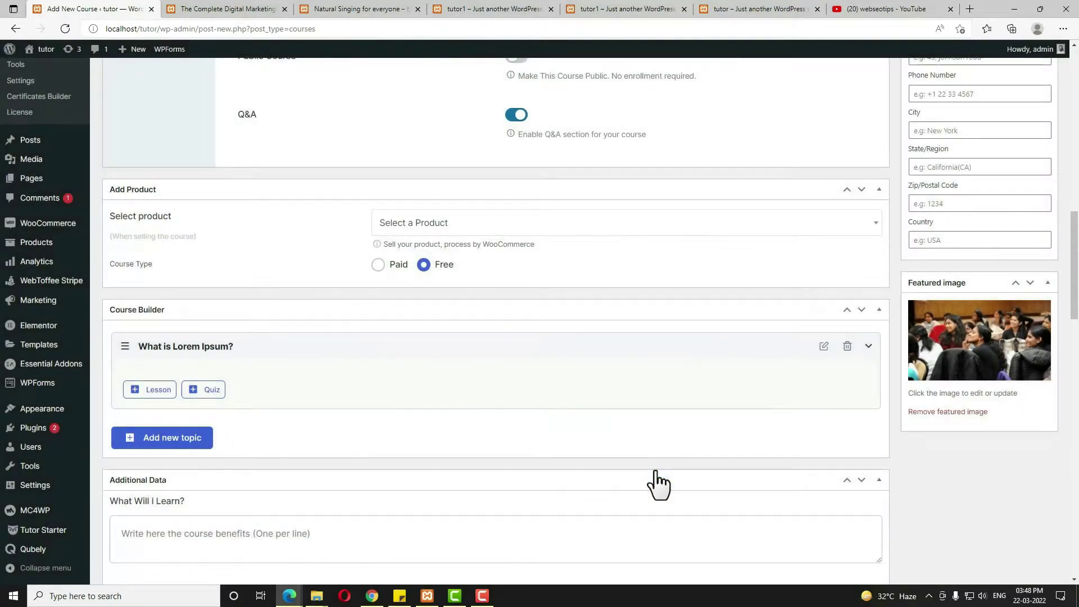
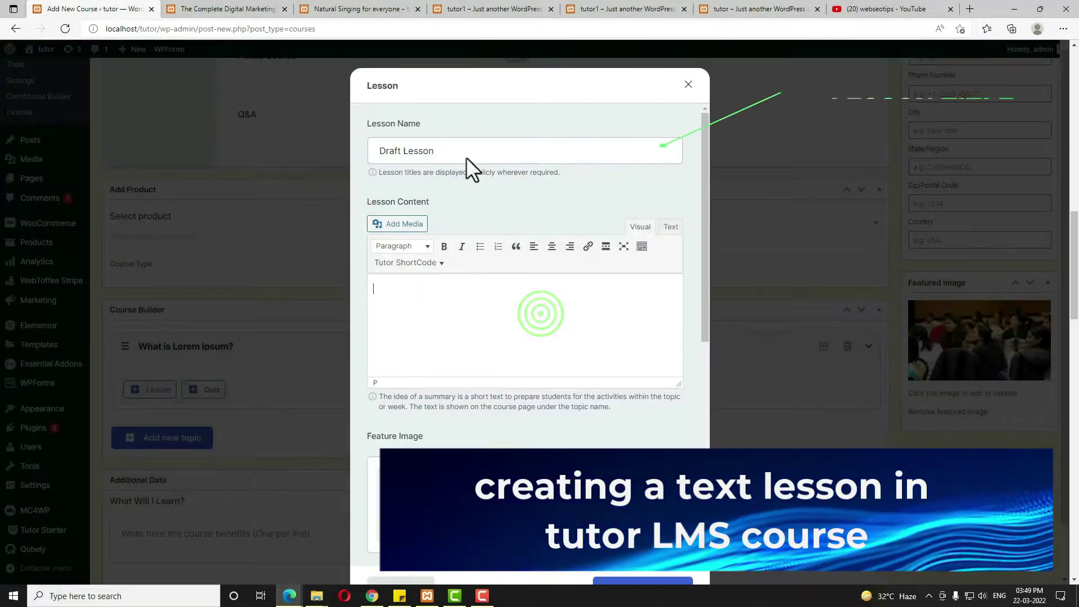
Name the lesson "Where does it come from?" and fill its content with the text starting "Lorem Ipsum is simply dummy text of the printing and typesetting industry"
click(464, 152)
key(ctrl+a)
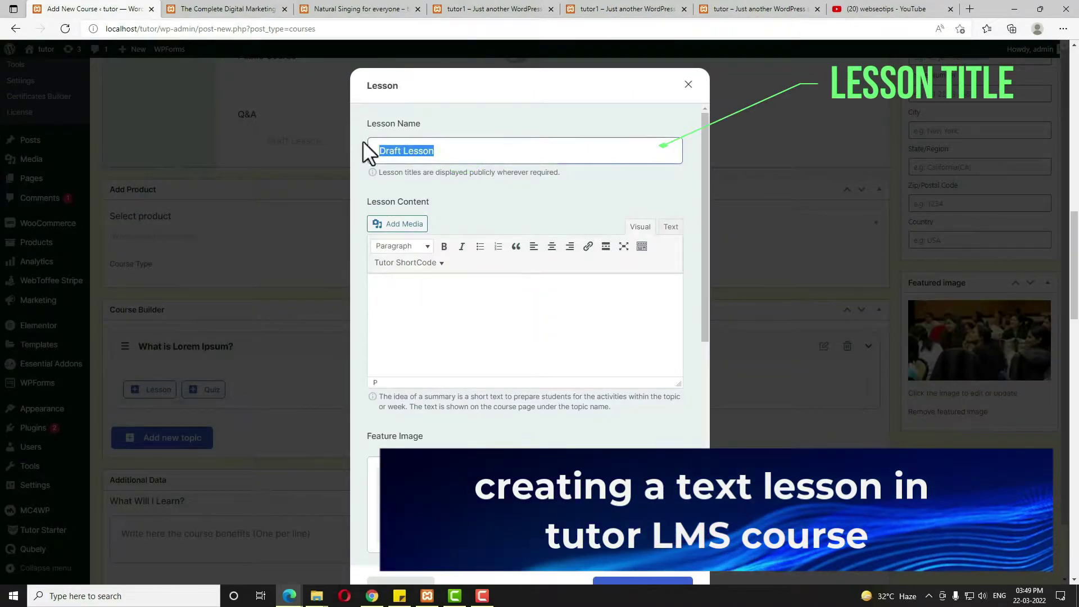
text(Where does it come from?)
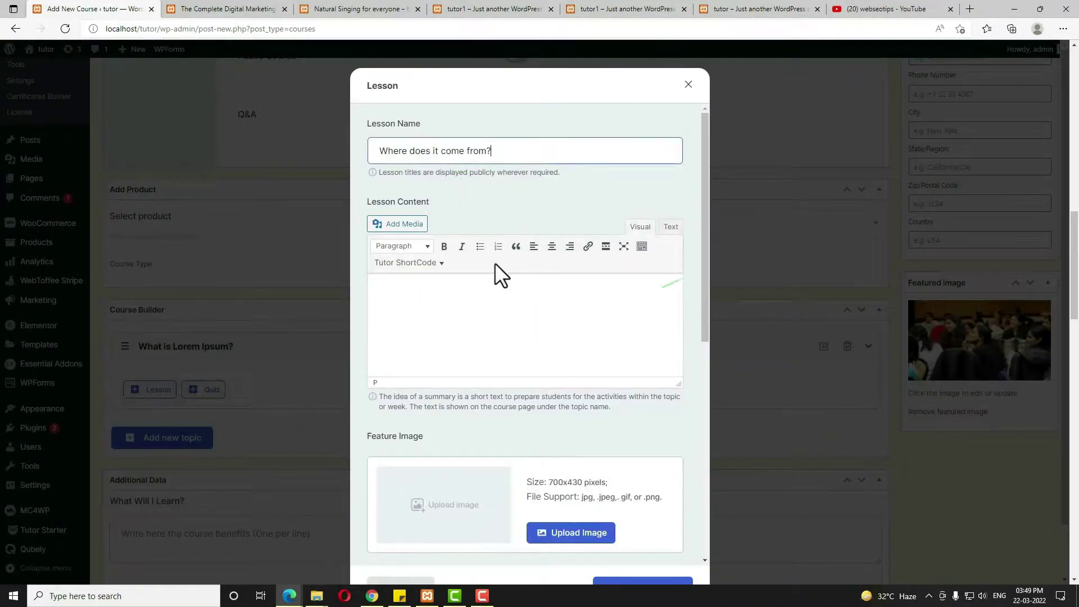
click(477, 298)
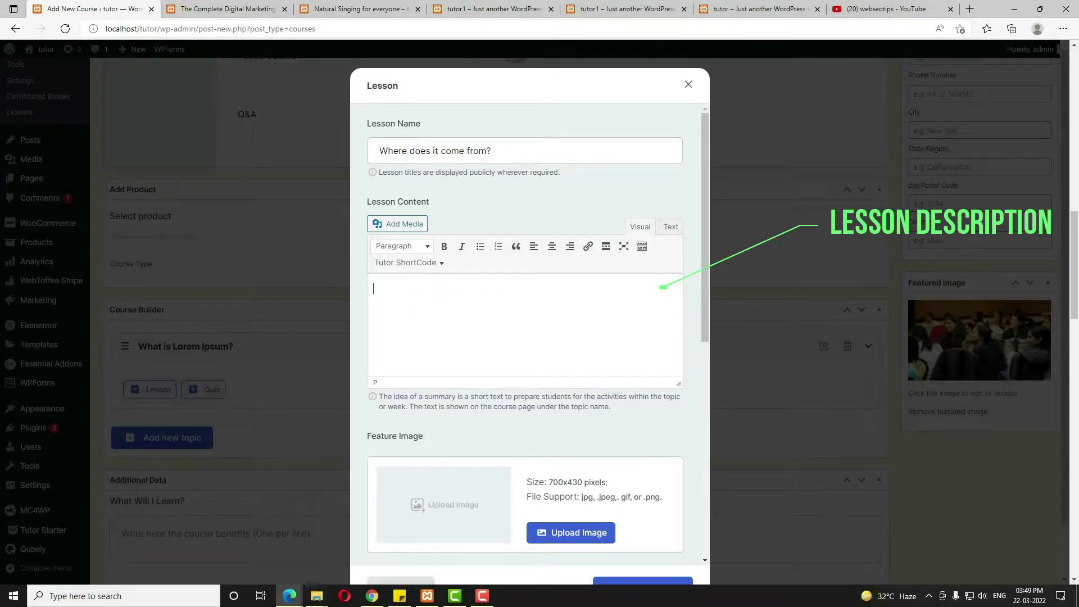
click(588, 306)
text(Lorem Ipsum is simply dummy text of the printing and typesetting industry. Lorem Ipsum has been the industry's standard dummy text ever since the 1500s, when an unknown printer took a galley of type and scrambled it to make a type specimen book. It has survived not only five centuries, but also the leap into electronic typesetting, remaining essentially unchanged. It was popularised in the 1960s with the release of Letraset sheets containing Lorem Ipsum passages, and more recently with desktop publishing software like Aldus PageMaker including versions of Lorem Ipsum.)
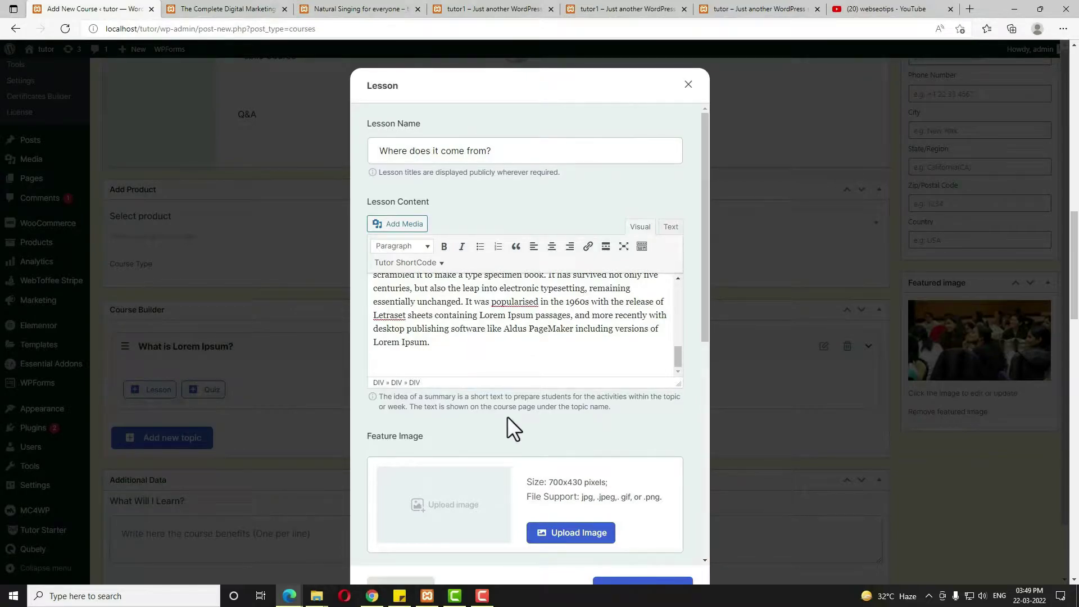
Set the lesson's feature image to course17.png from the media library, the photo of people in a lounge
click(586, 537)
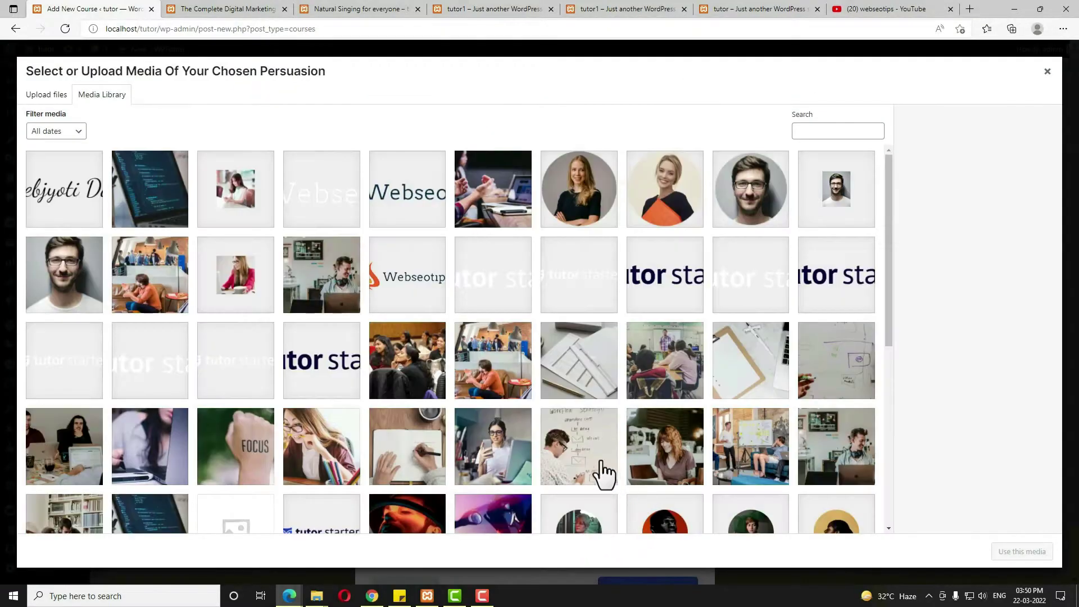
click(500, 381)
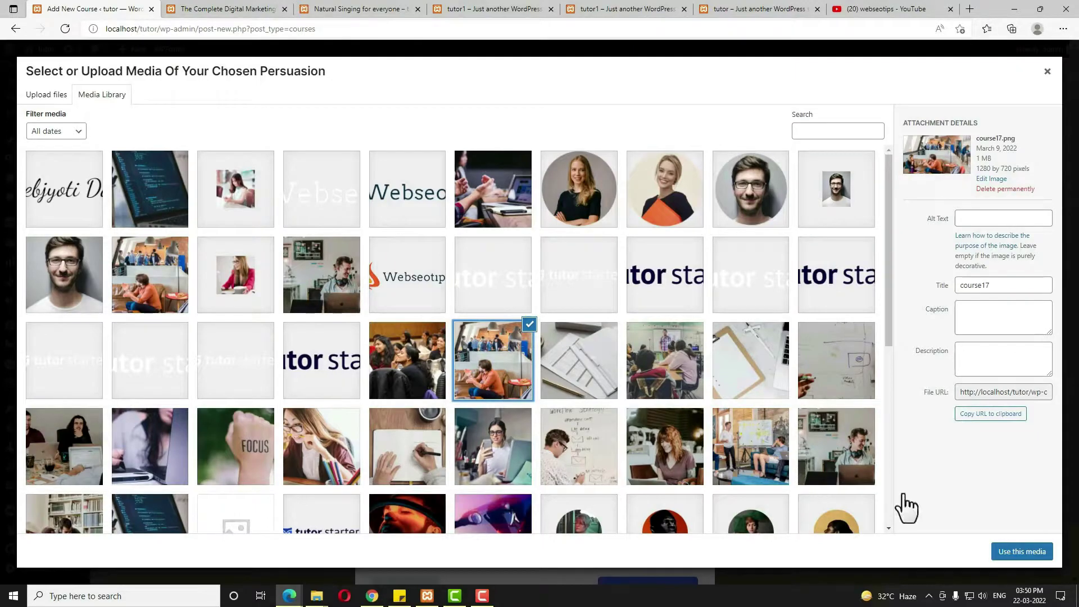
click(1007, 553)
Attach demo-content.pdf from the media library to the lesson and save the lesson
scroll(603, 444, down, 5)
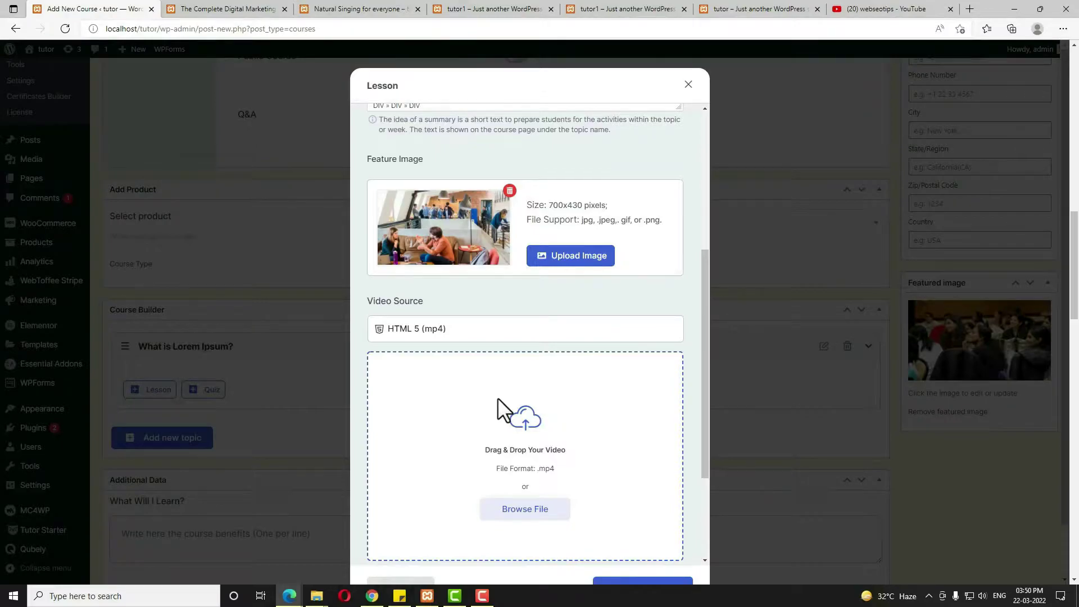
scroll(503, 415, down, 3)
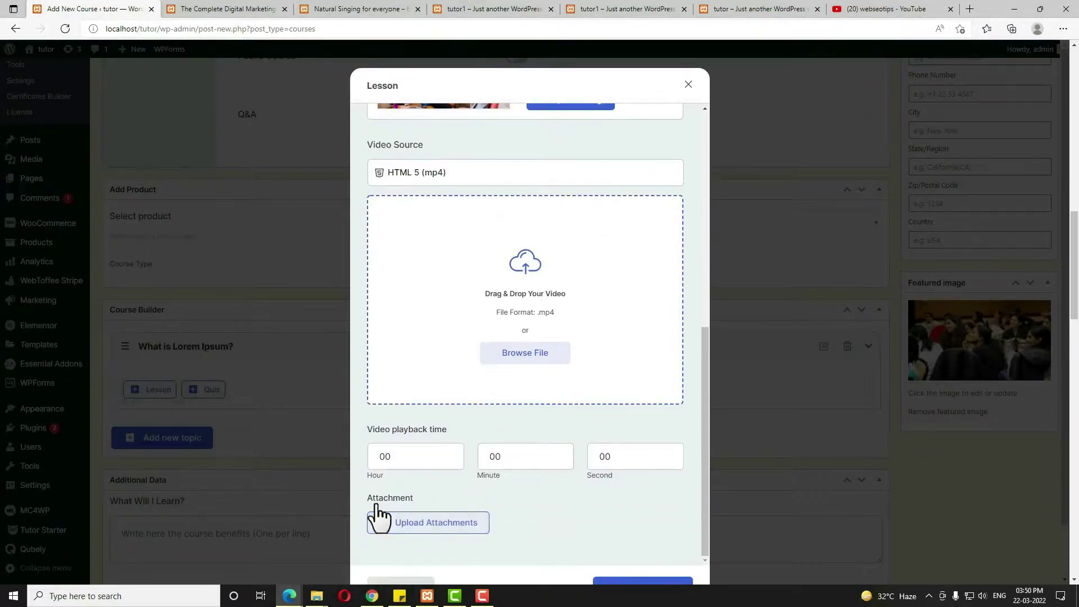
click(429, 527)
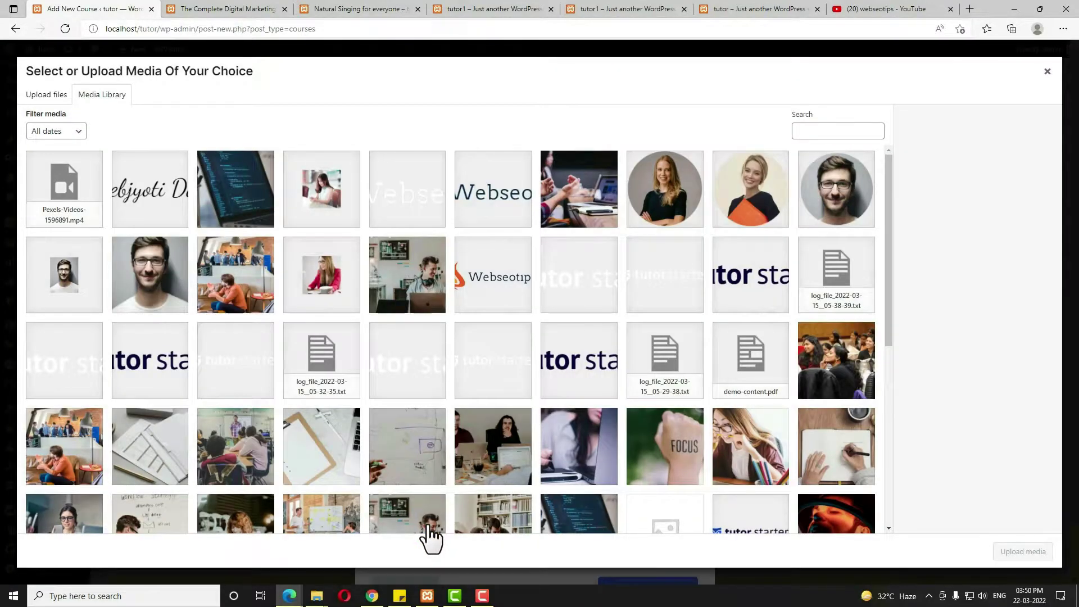
click(746, 374)
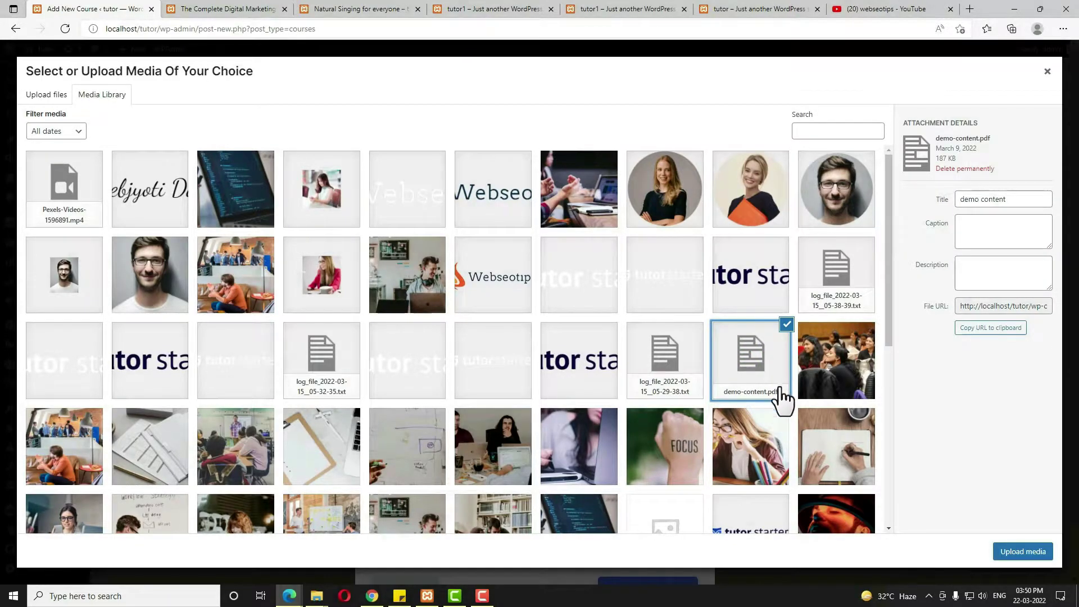
click(1029, 554)
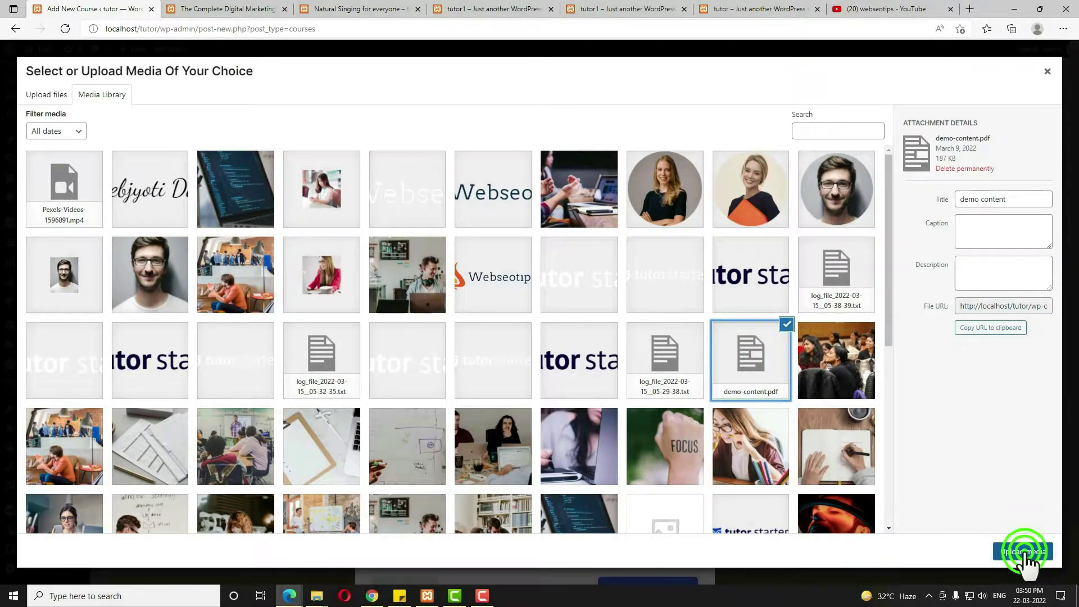
scroll(646, 458, down, 3)
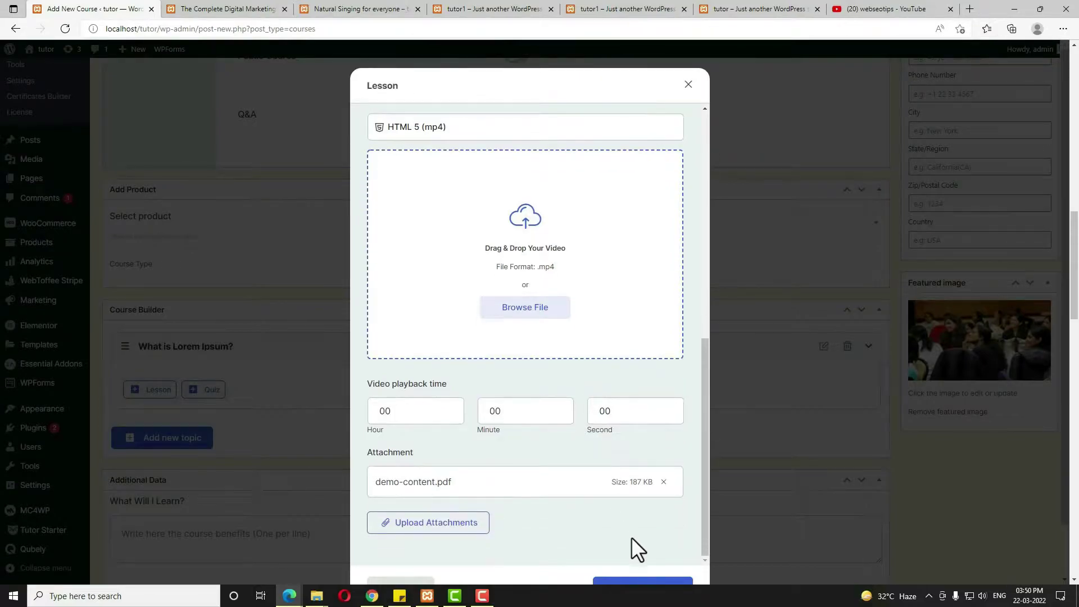
click(655, 543)
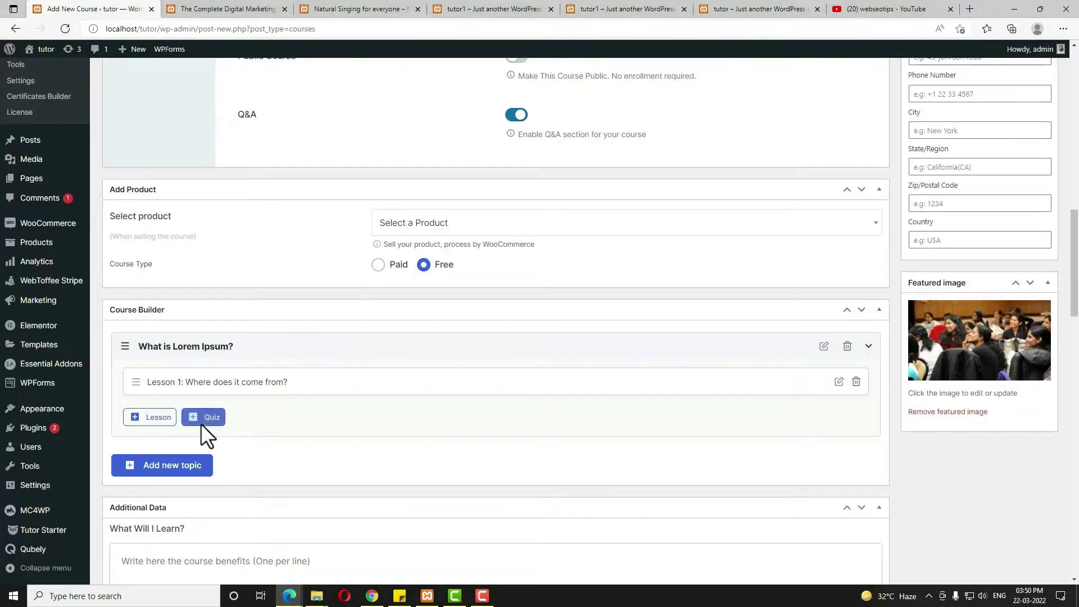
Add a second lesson named "Video Lesson 1" to the topic, with content starting "There are many variations of passages of Lorem Ipsum available"
click(152, 423)
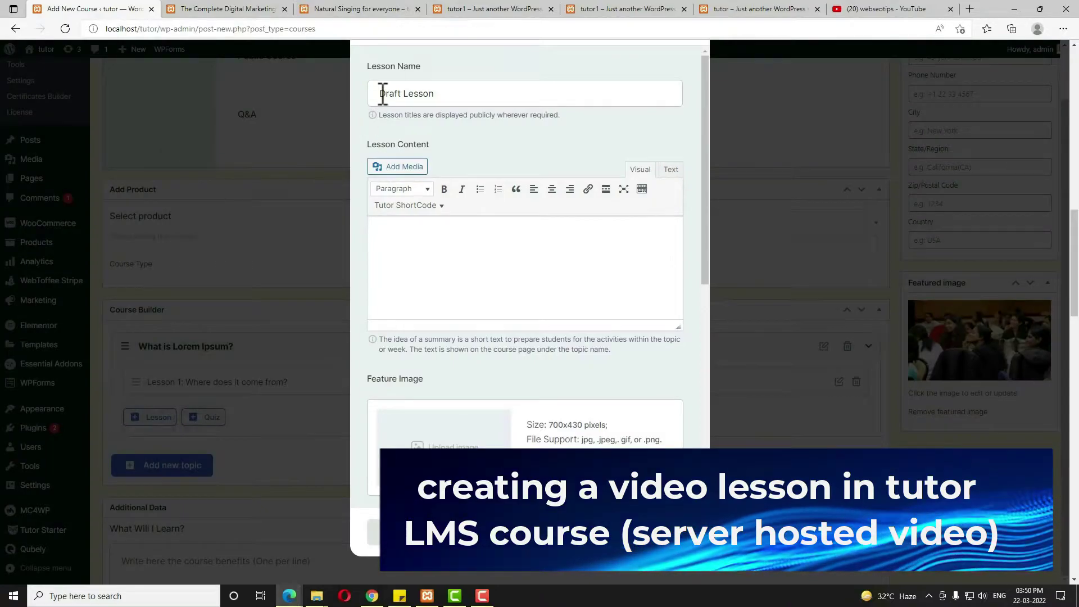
click(382, 93)
key(ctrl+a)
text(Video Lesson 1)
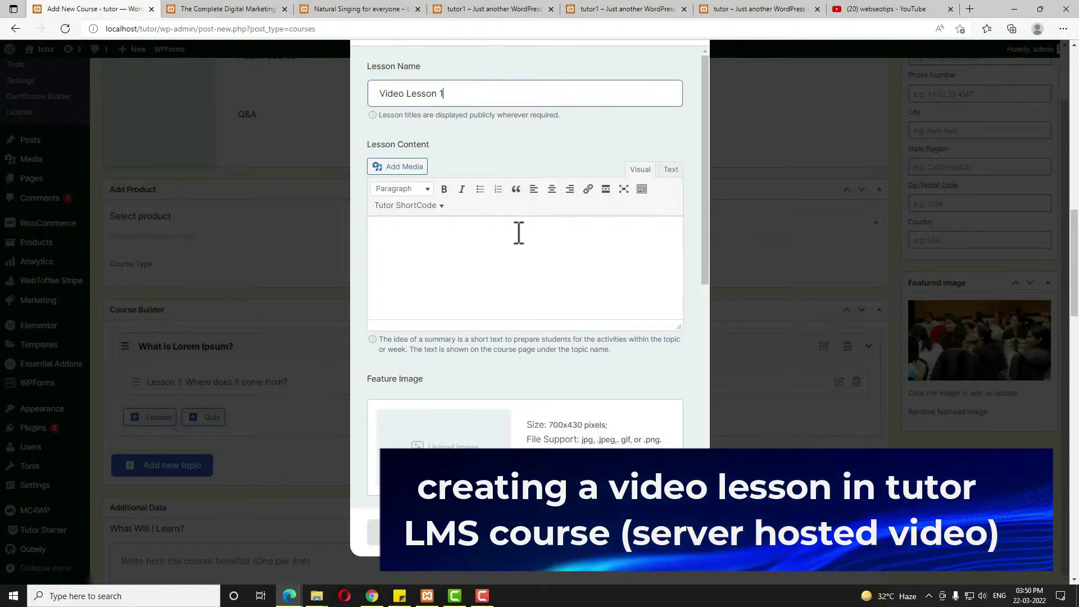
scroll(519, 233, down, 2)
click(437, 188)
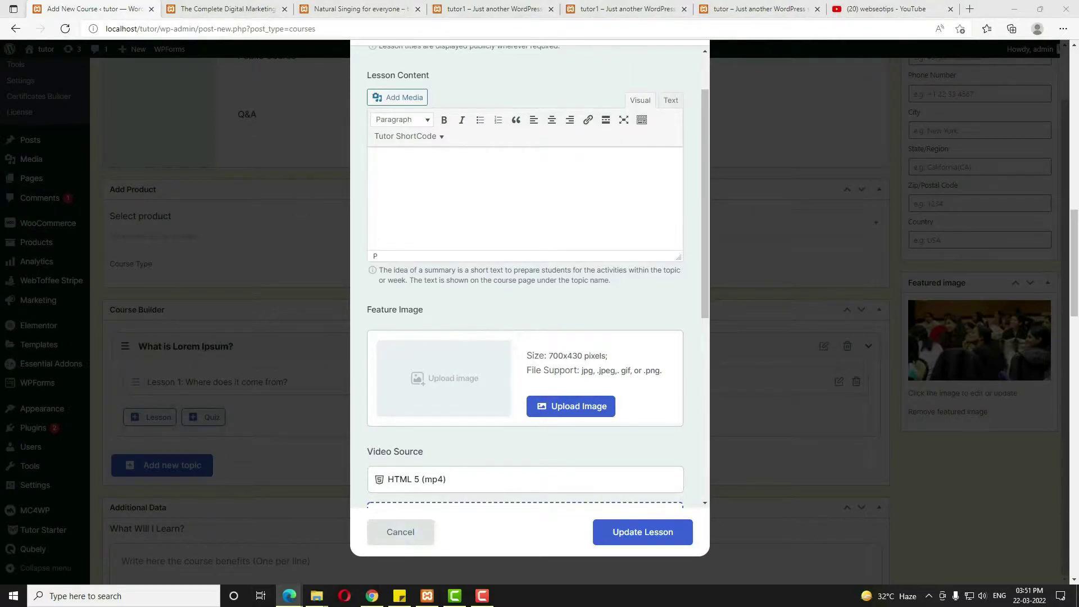
click(487, 212)
text(There are many variations of passages of Lorem Ipsum available, but the majority have suffered alteration in some form, by injected humour, or randomised words which don't look even slightly believable. If you are going to use a passage of Lorem Ipsum, you need to be sure there isn't anything embarrassing hidden in the middle of text. All the Lorem Ipsum generators on the Internet tend to repeat predefined chunks as necessary, making this the first true generator on the Internet. It uses a dictionary of over 200 Latin words, combined with a handful of model sentence structures, to generate Lorem Ipsum which looks reasonable. The generated Lorem Ipsum is therefore always free from repetition, injected humour, or non-characteristic words etc.)
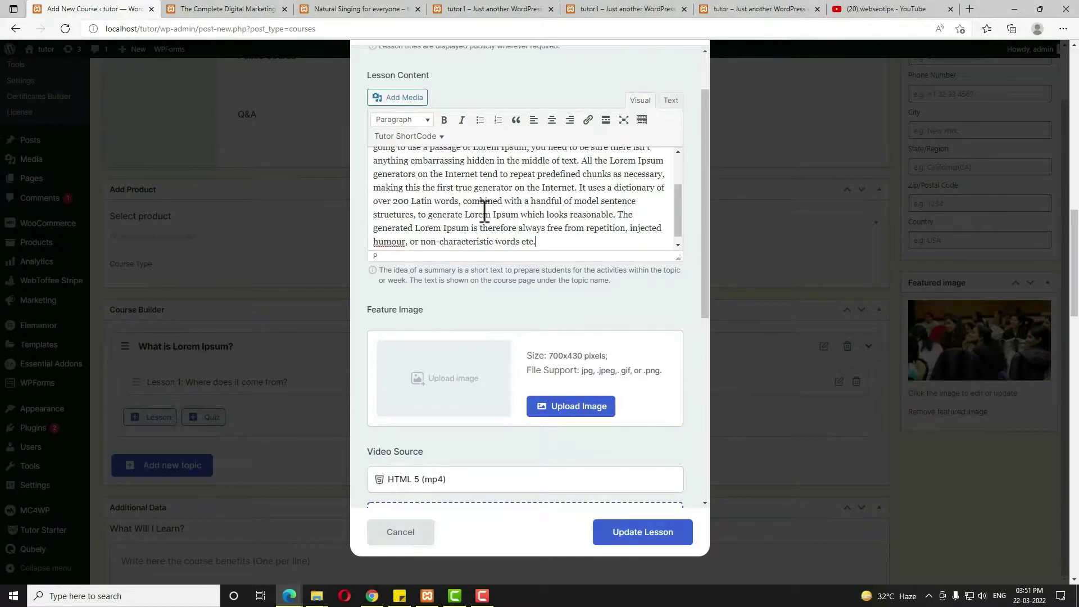
Upload the Pexels Videos 1596891 file from the Downloads folder as the lesson's HTML 5 (mp4) video and save the lesson
scroll(453, 294, down, 3)
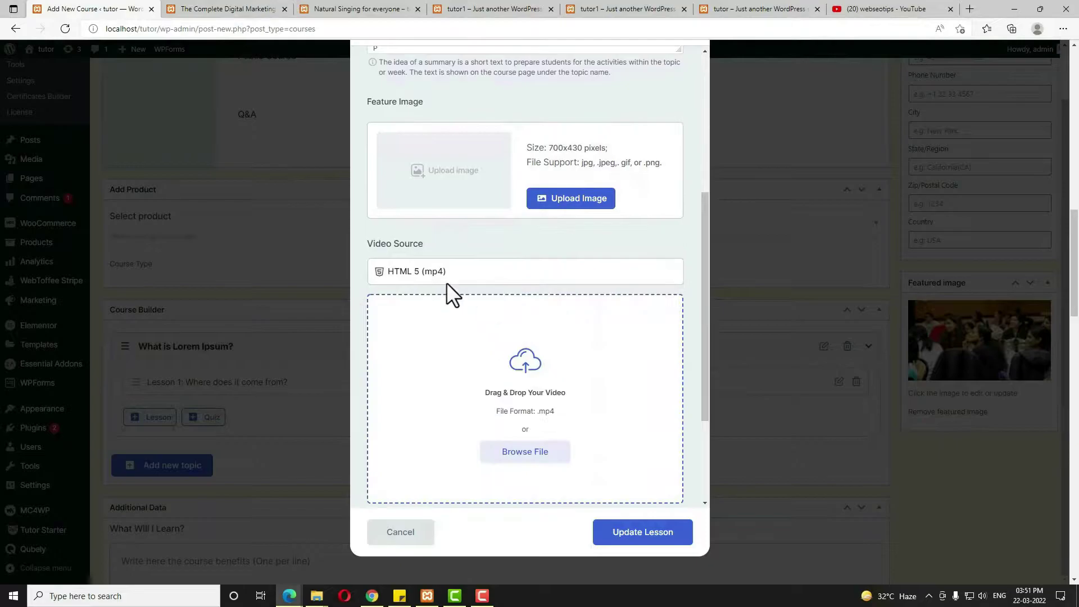
click(487, 288)
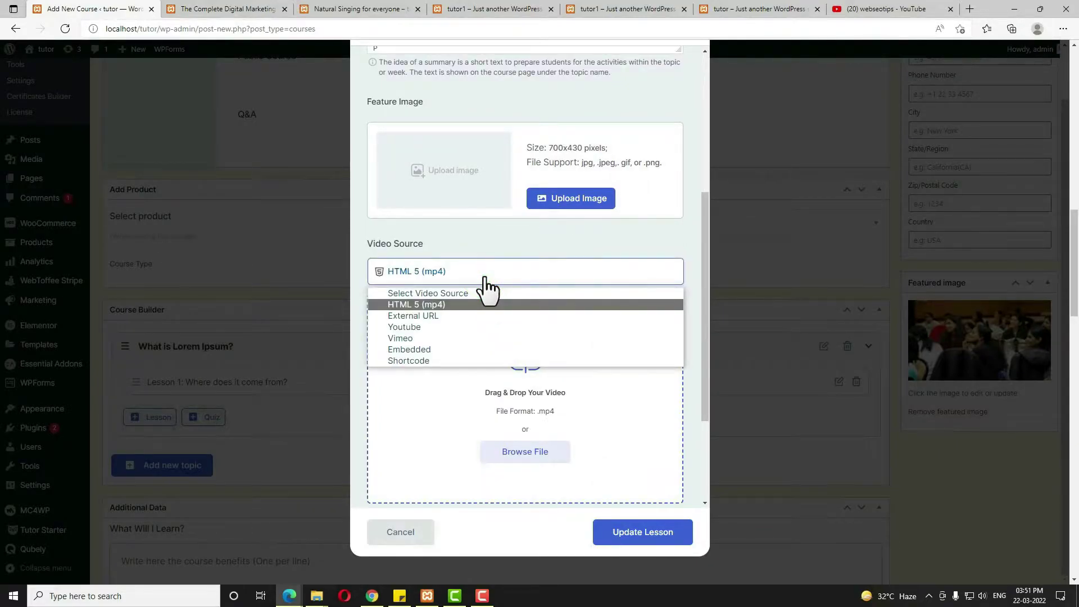
click(437, 305)
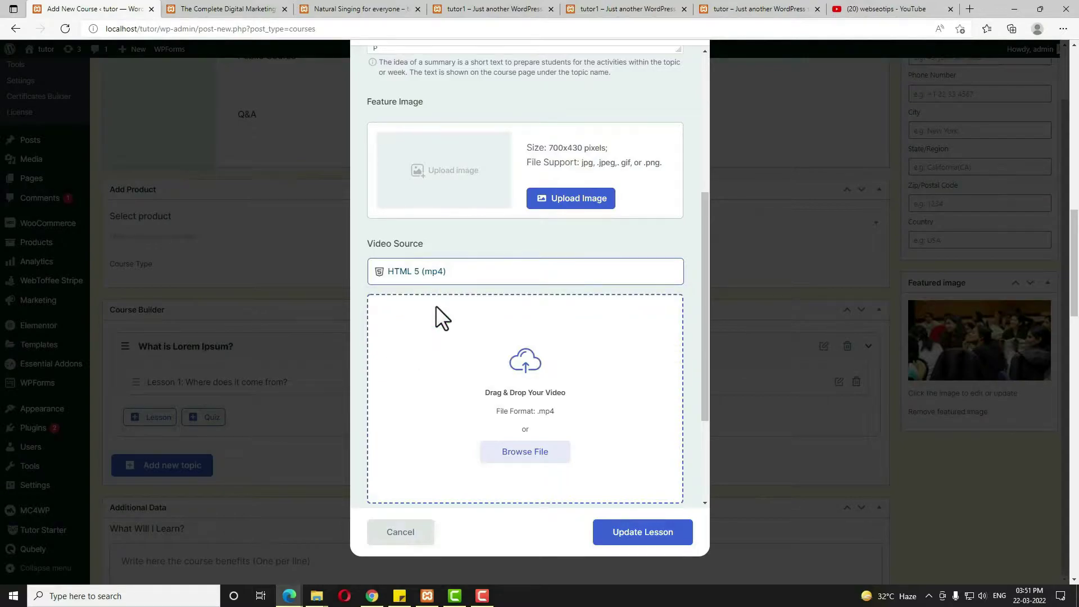
click(527, 453)
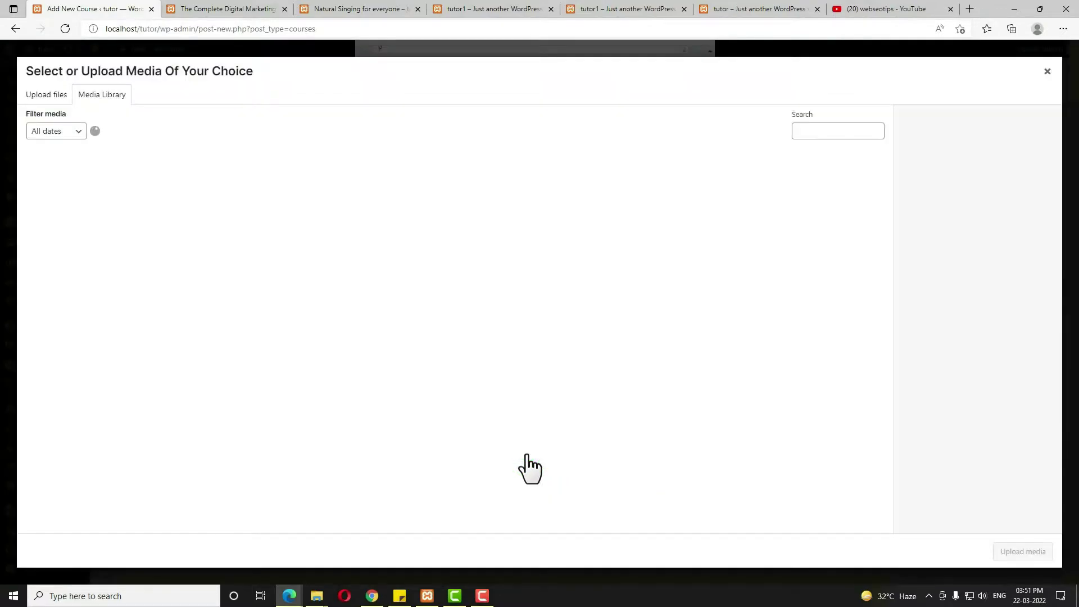
key(alt+Tab)
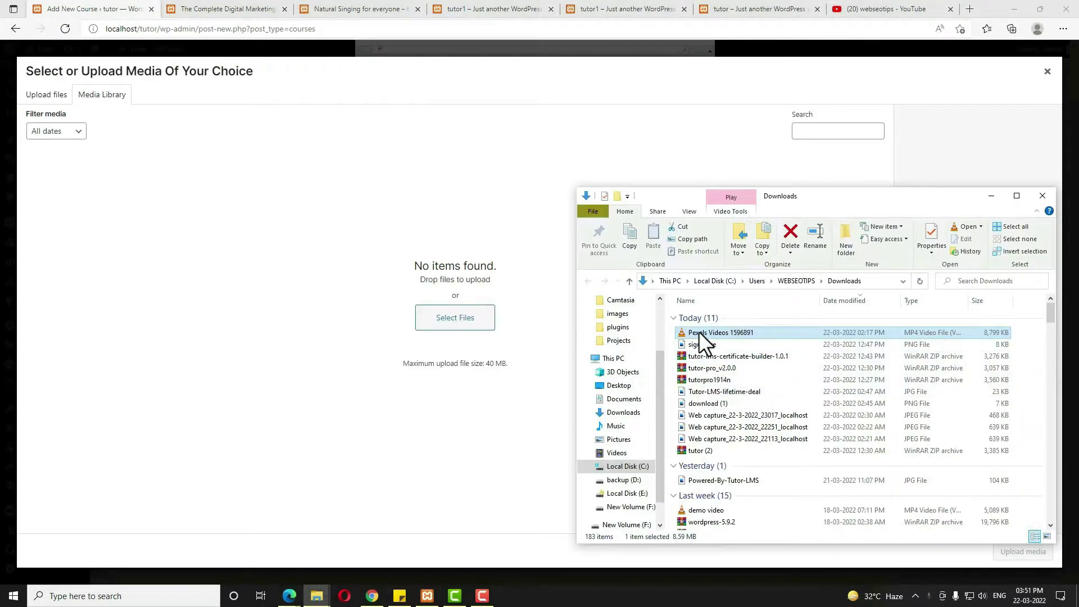
drag(698, 332, 400, 273)
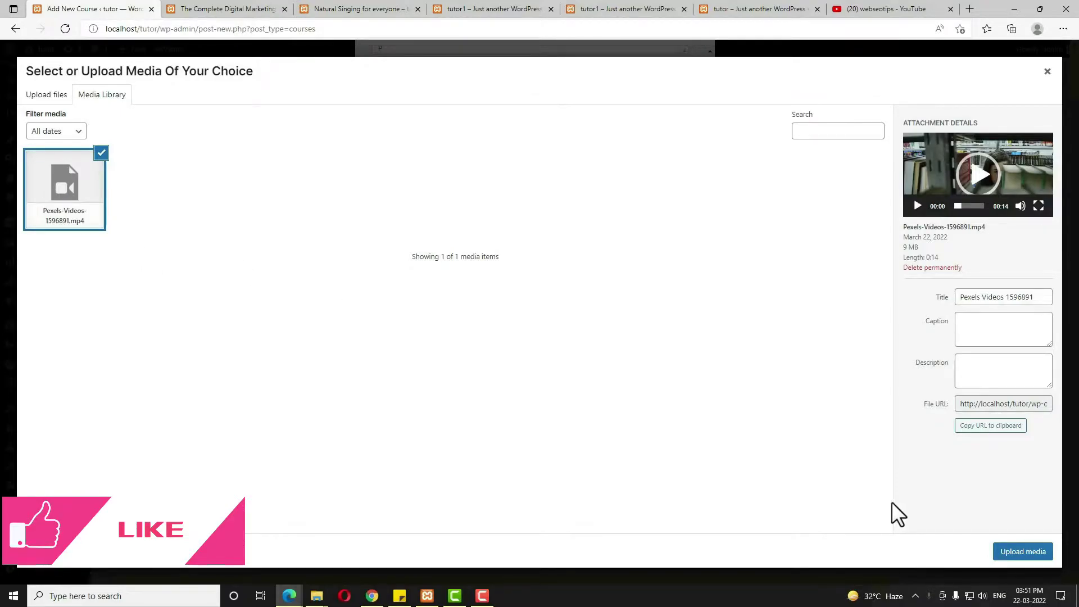
click(1006, 554)
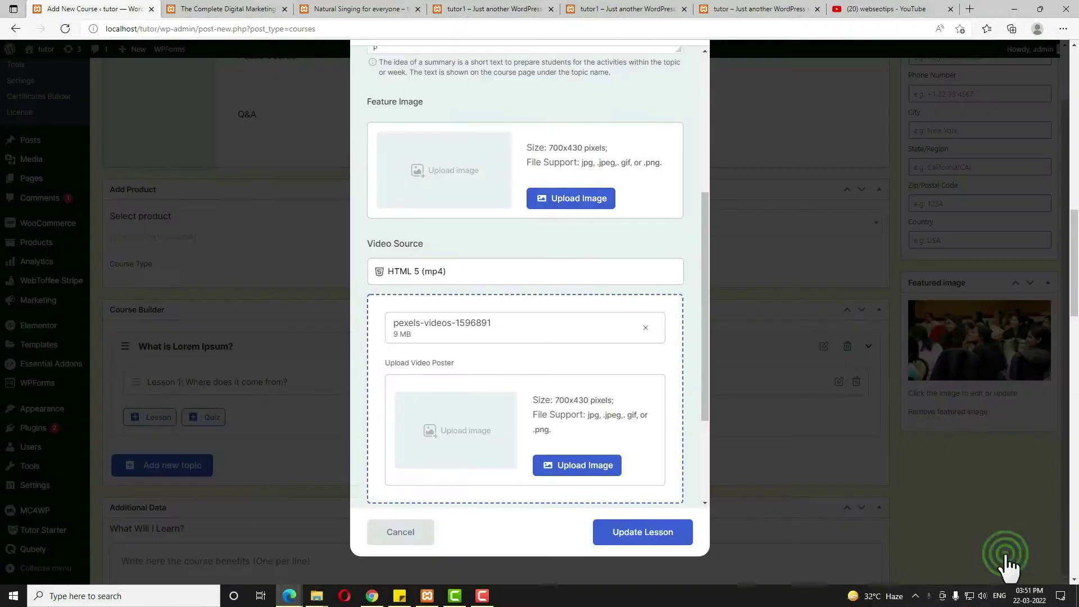
scroll(659, 447, down, 3)
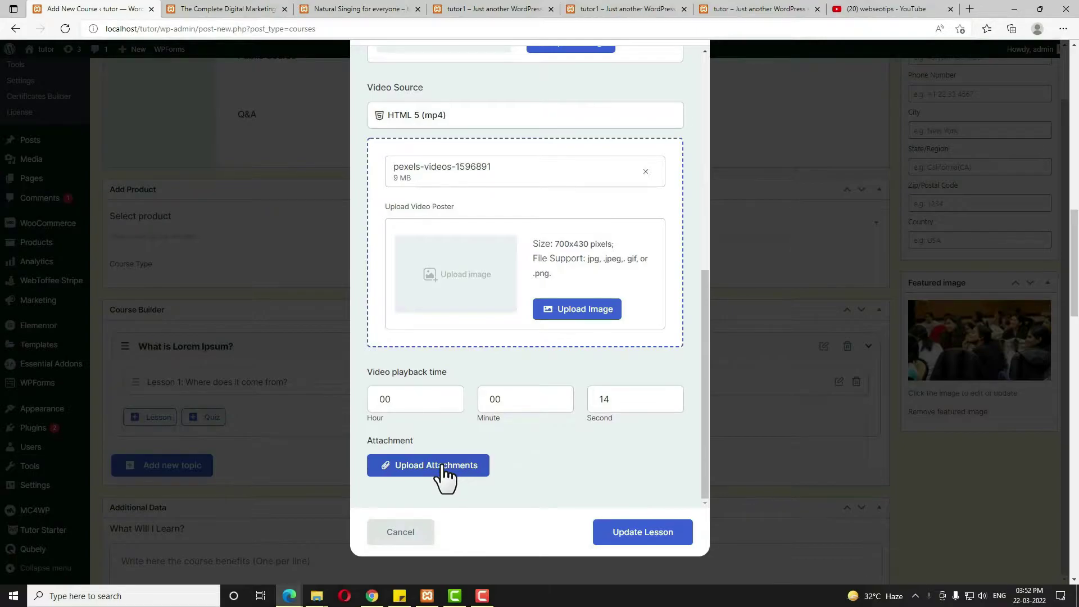
click(639, 539)
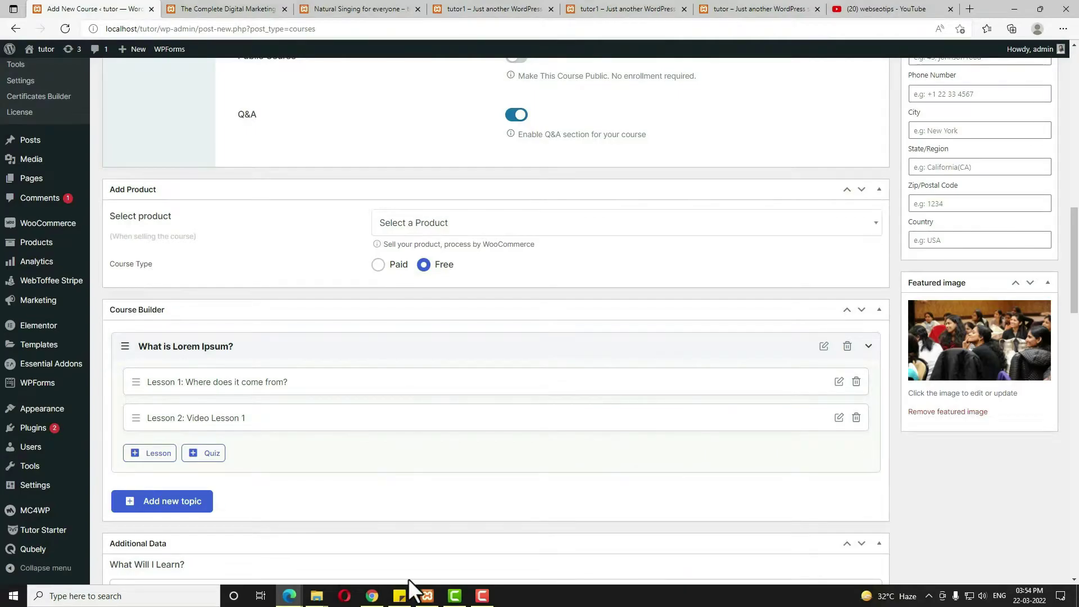
Add a third lesson named "video Lesson 2" to the "What is Lorem Ipsum?" topic, with Youtube as its video source
click(159, 454)
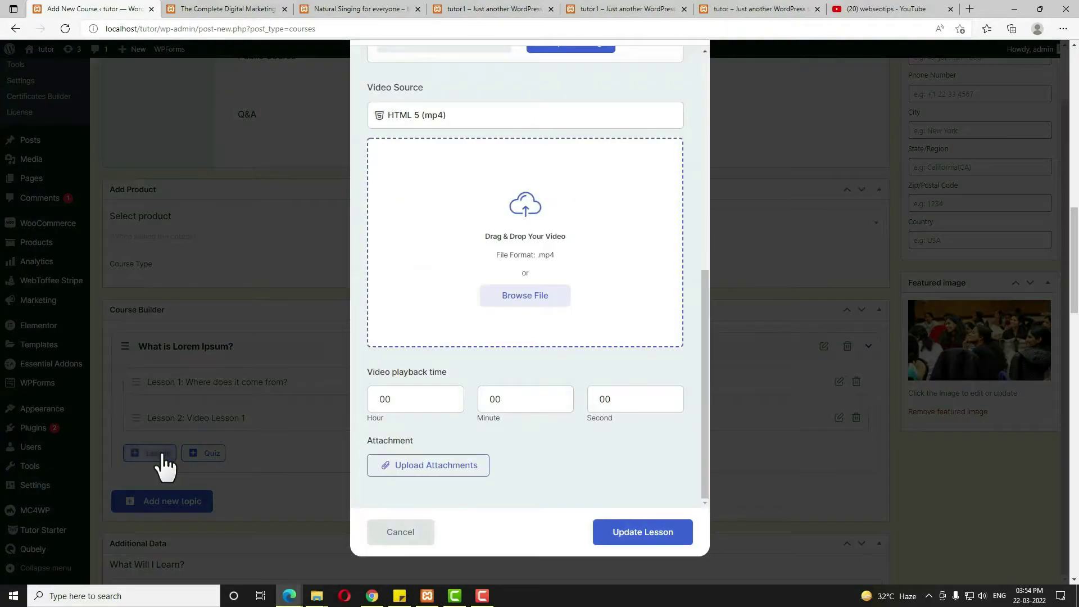
double_click(397, 93)
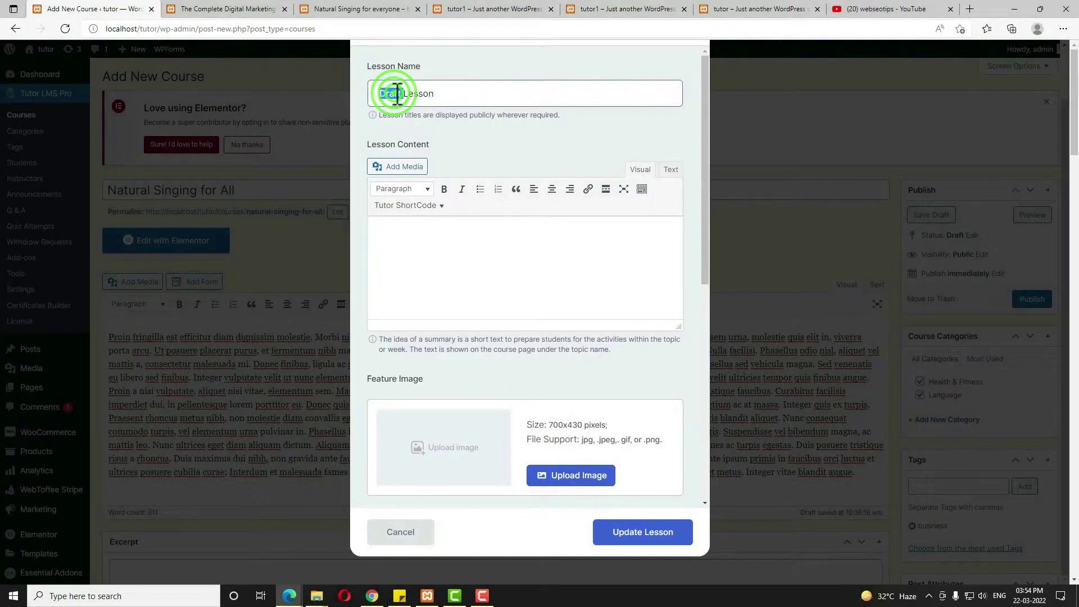
text(video)
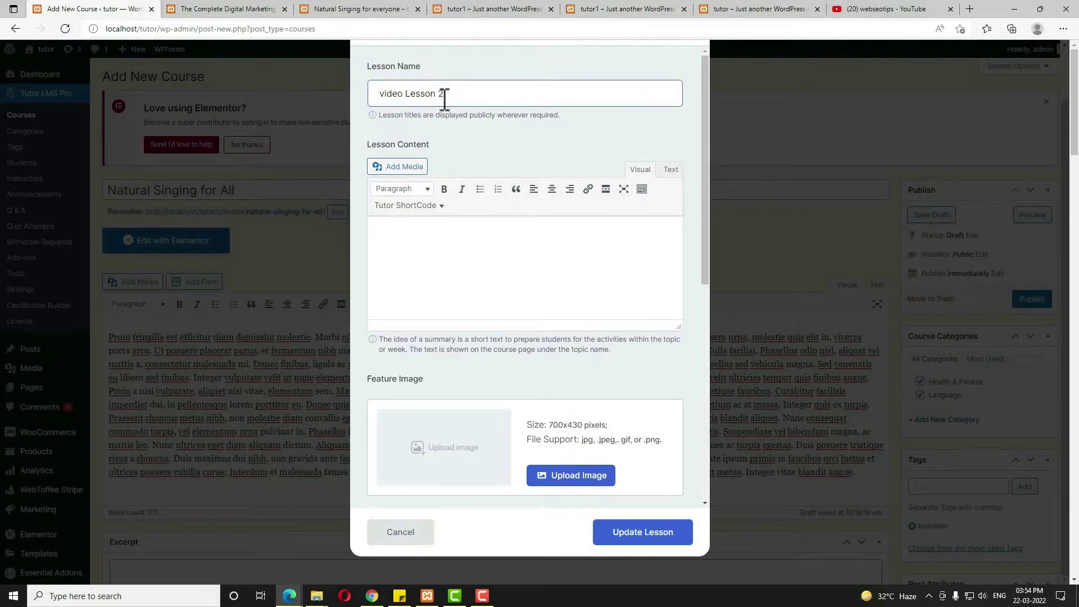
scroll(486, 252, down, 5)
click(479, 212)
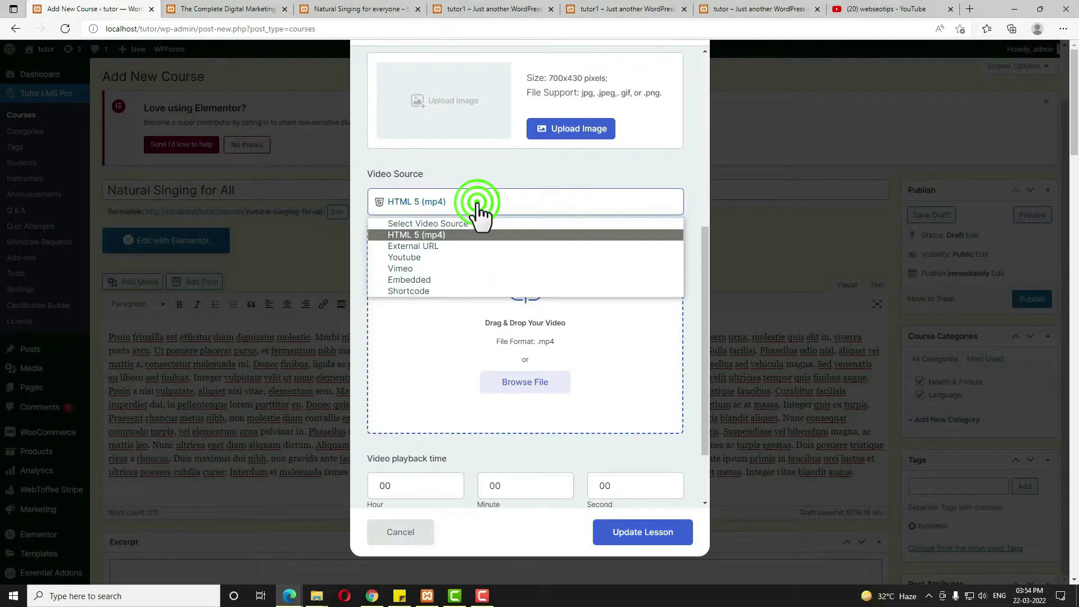
click(447, 257)
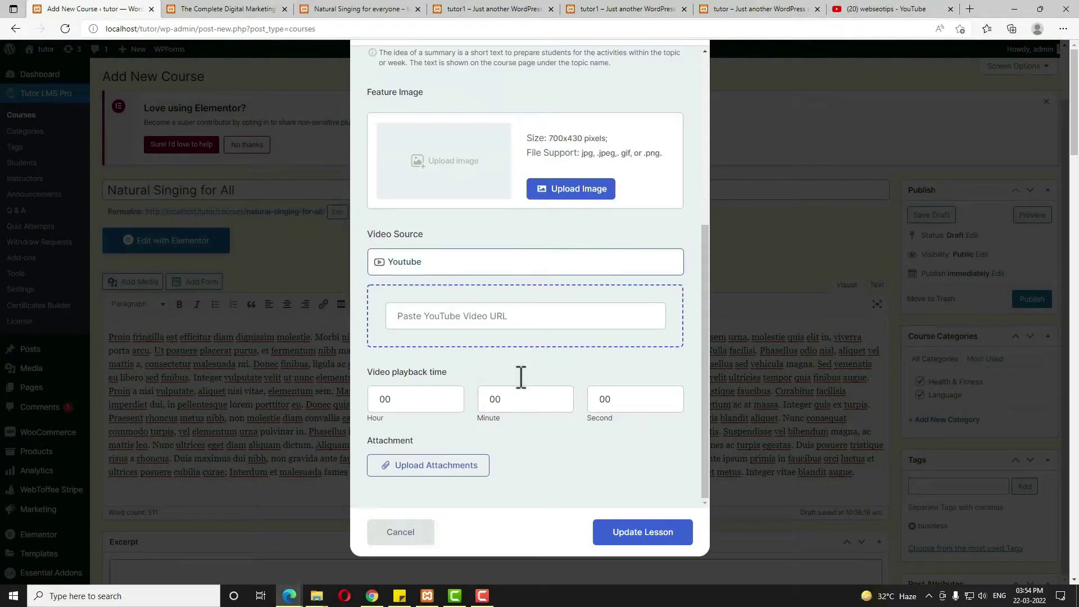
Switch to YouTube and upload the Pexels Videos 1596891 file from the Downloads folder as a new video
click(832, 20)
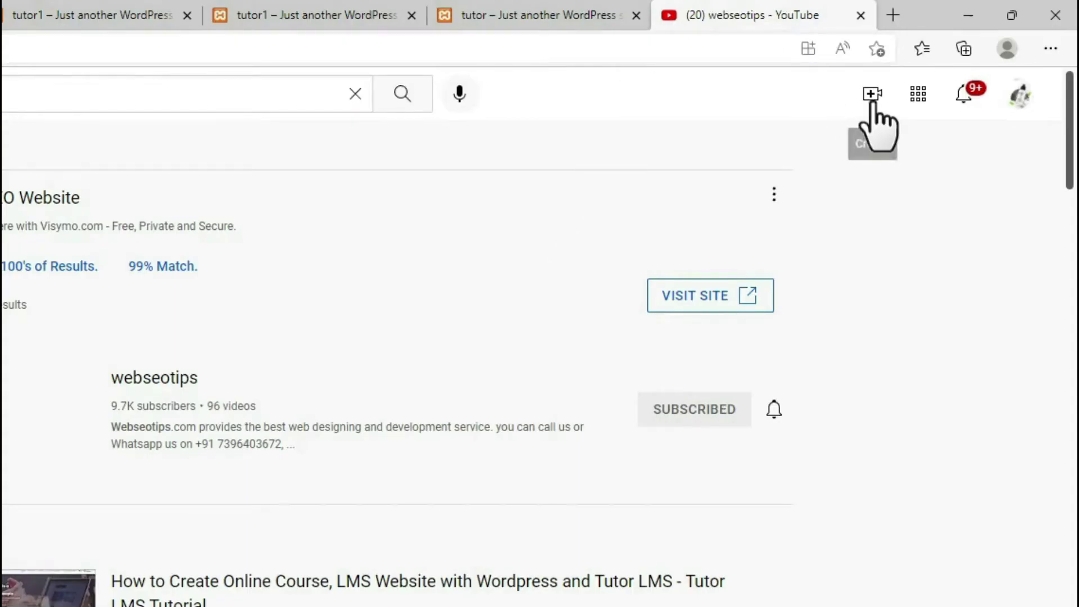
click(871, 94)
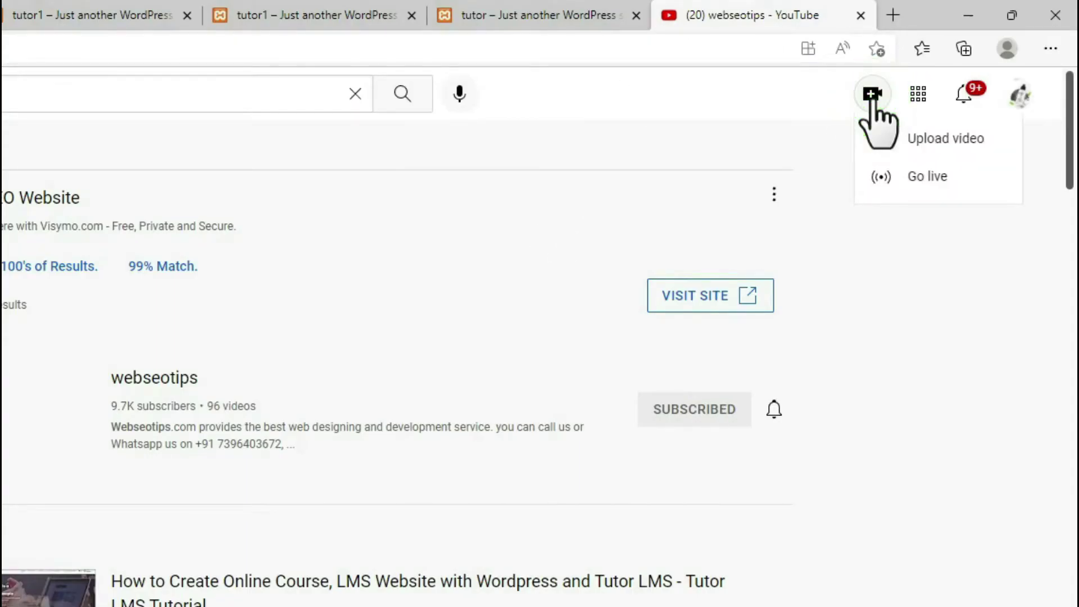
click(922, 141)
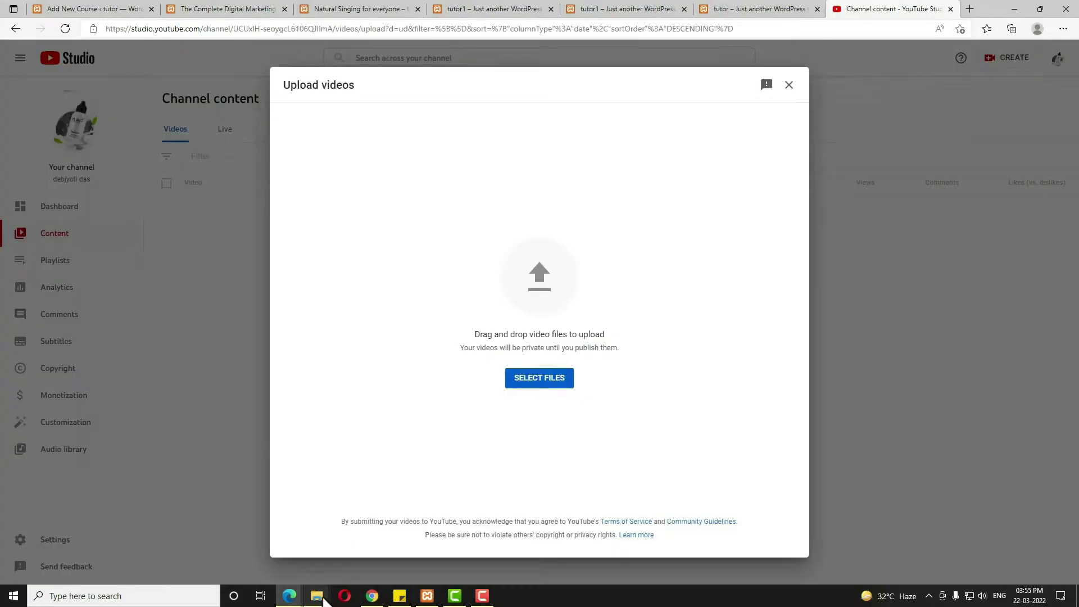
mouse_move(314, 590)
click(359, 548)
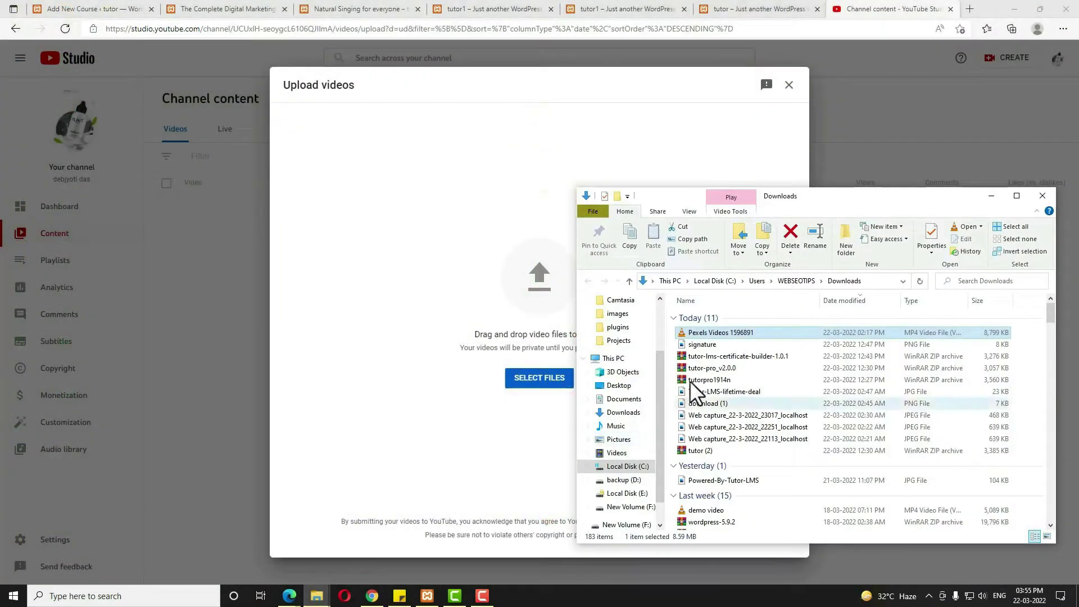
drag(698, 336, 502, 267)
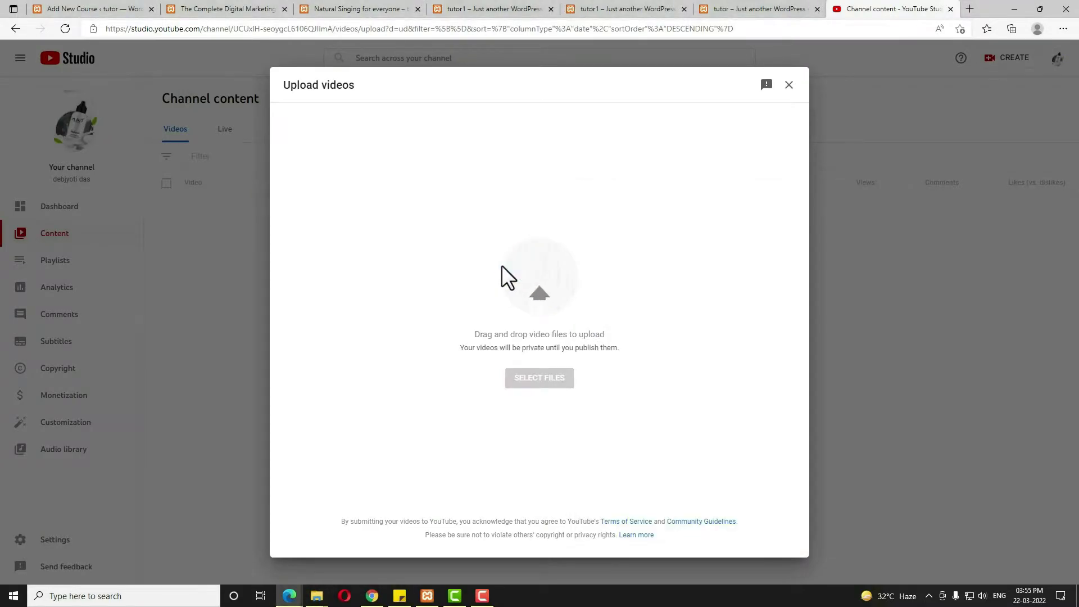
Title the uploaded video "demo 5" and declare it not made for kids
click(422, 204)
triple_click(362, 204)
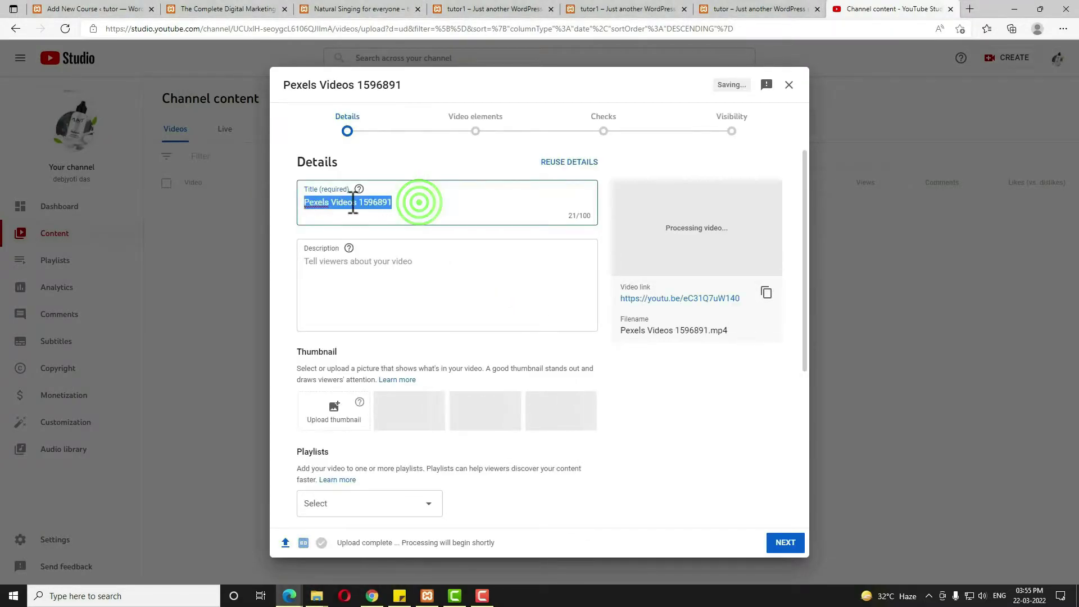
text(d)
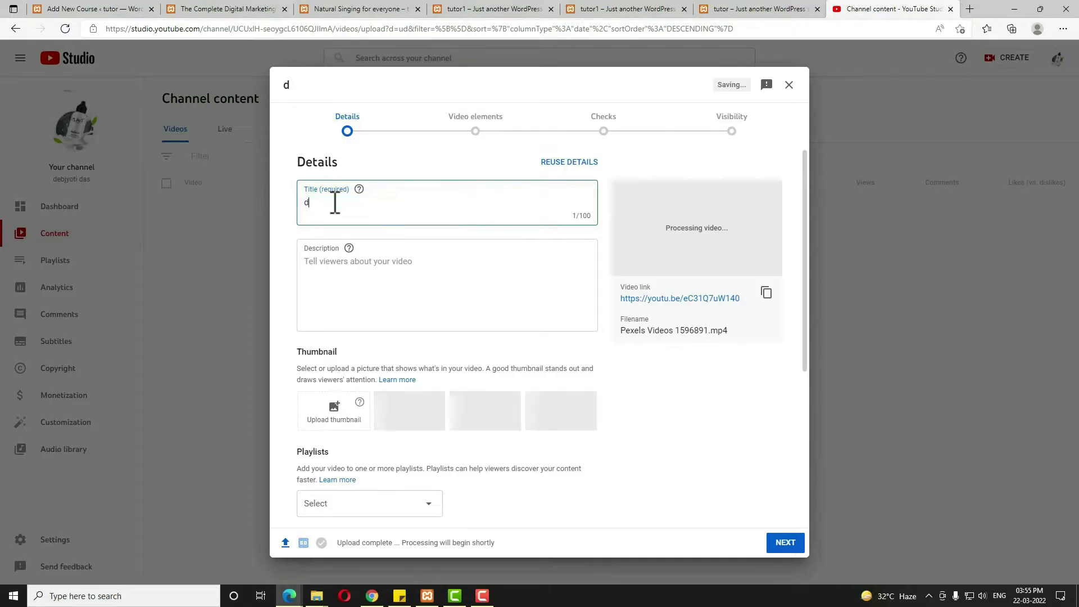
text(emo 5)
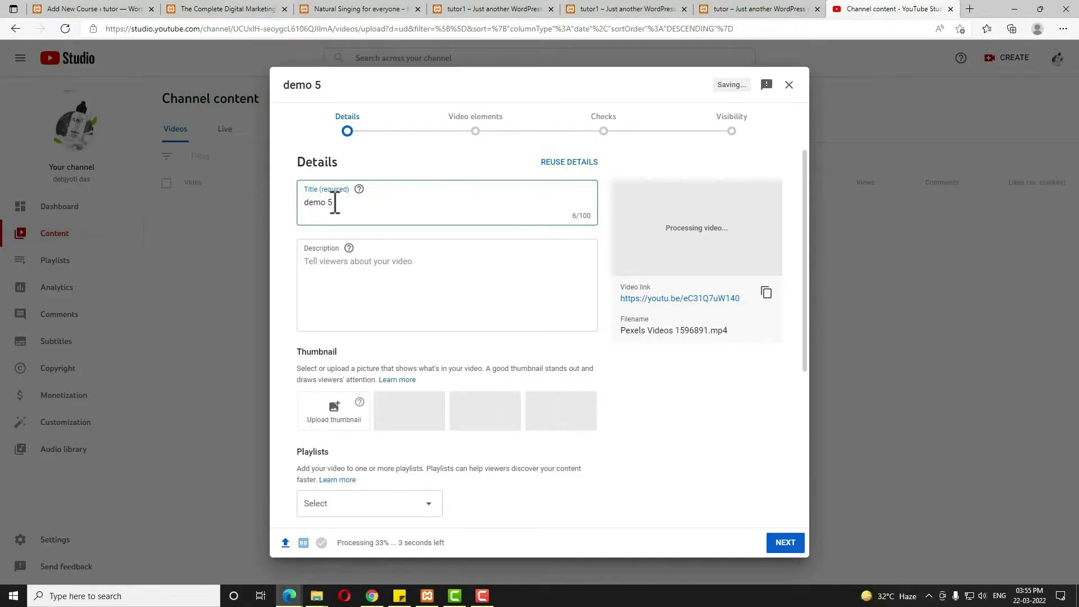
scroll(446, 277, down, 5)
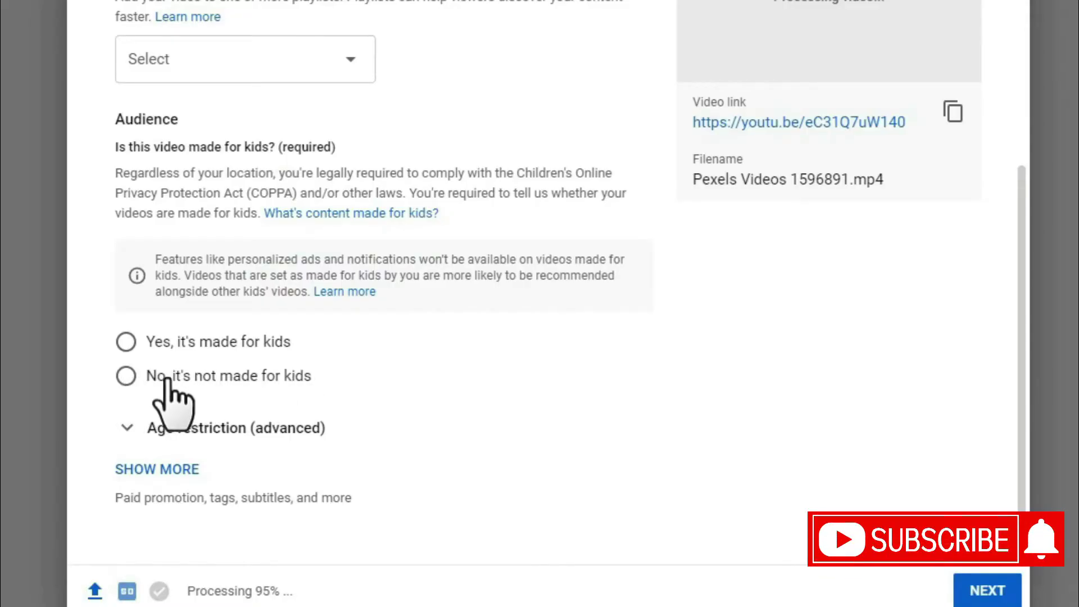
click(126, 378)
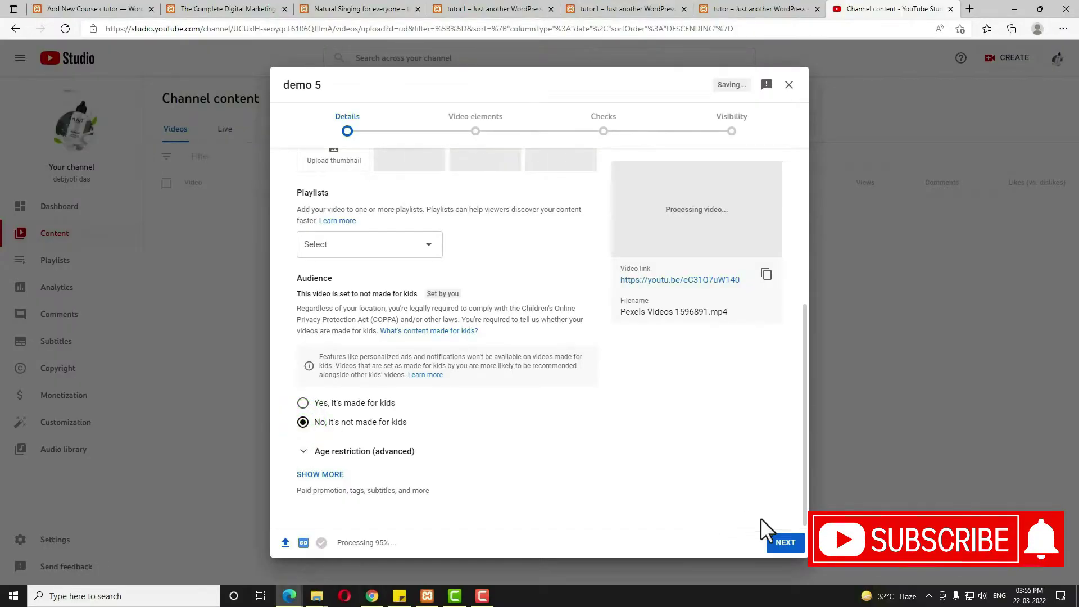
Proceed through the video elements and checks stages, and save the video with Unlisted visibility
click(784, 544)
click(784, 543)
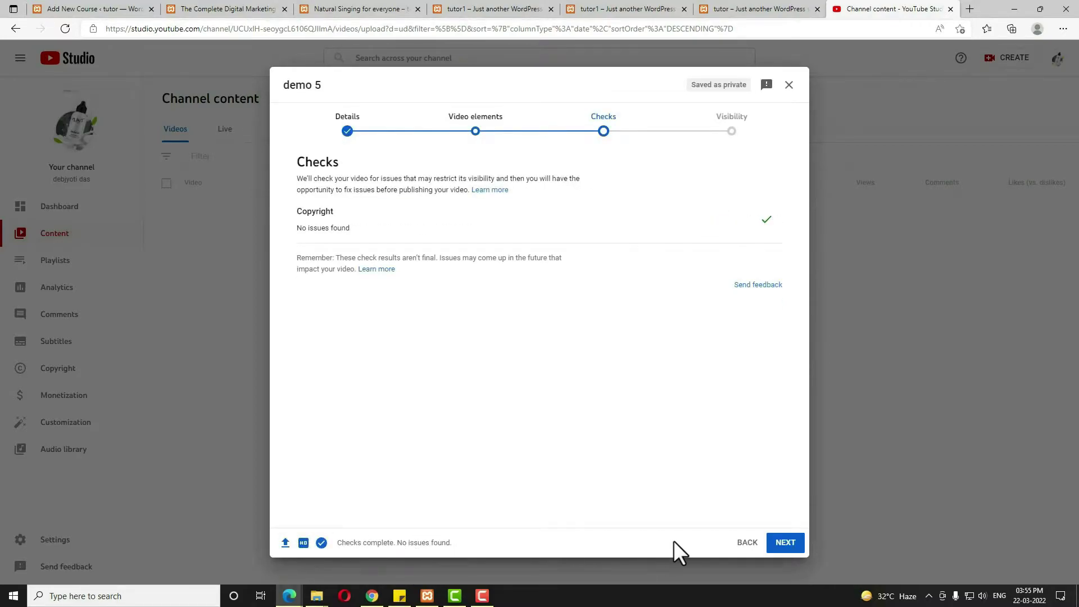
click(786, 542)
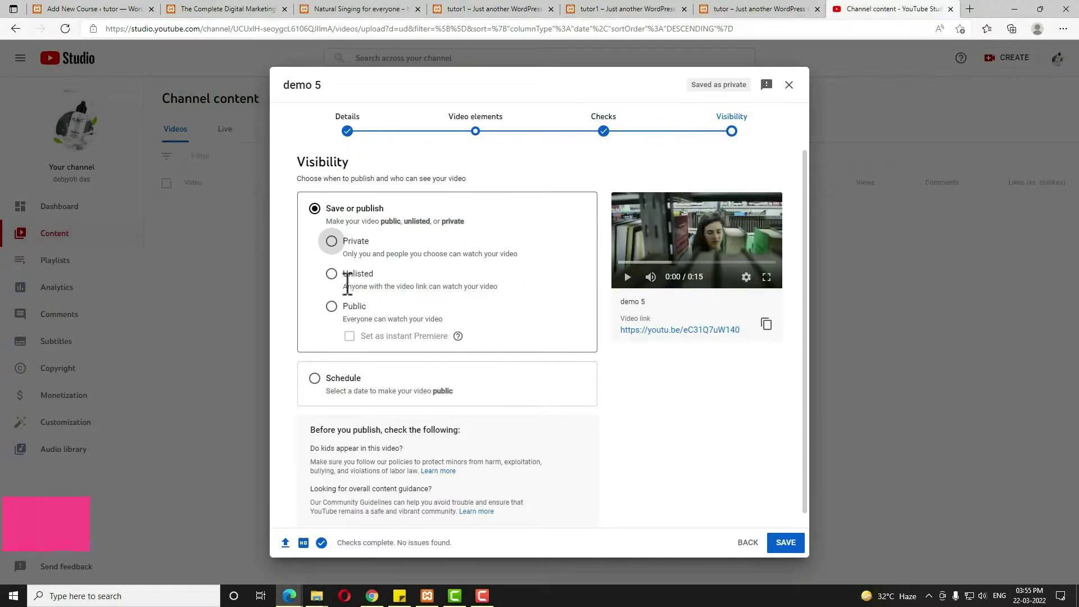
click(332, 275)
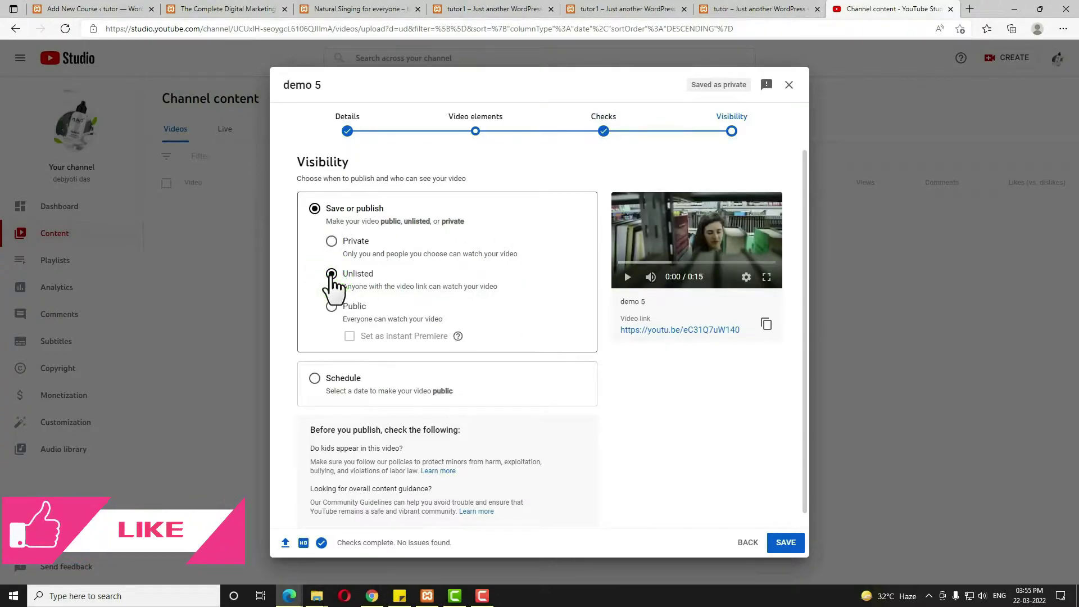
click(793, 547)
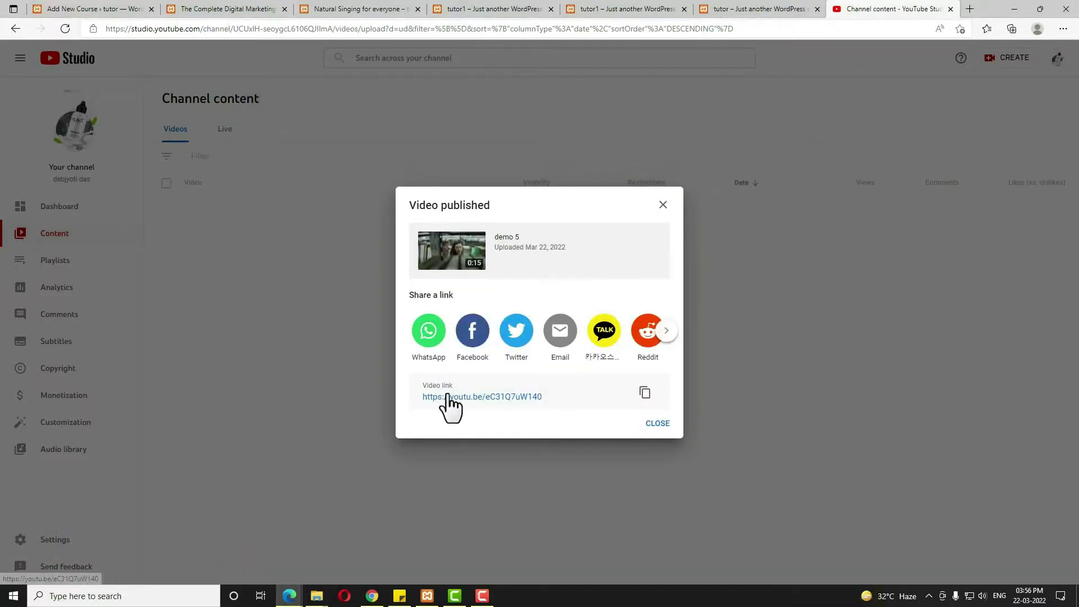
Close the publishing confirmation, open the details of the "demo 5" video from the channel content, and copy its video link
click(646, 397)
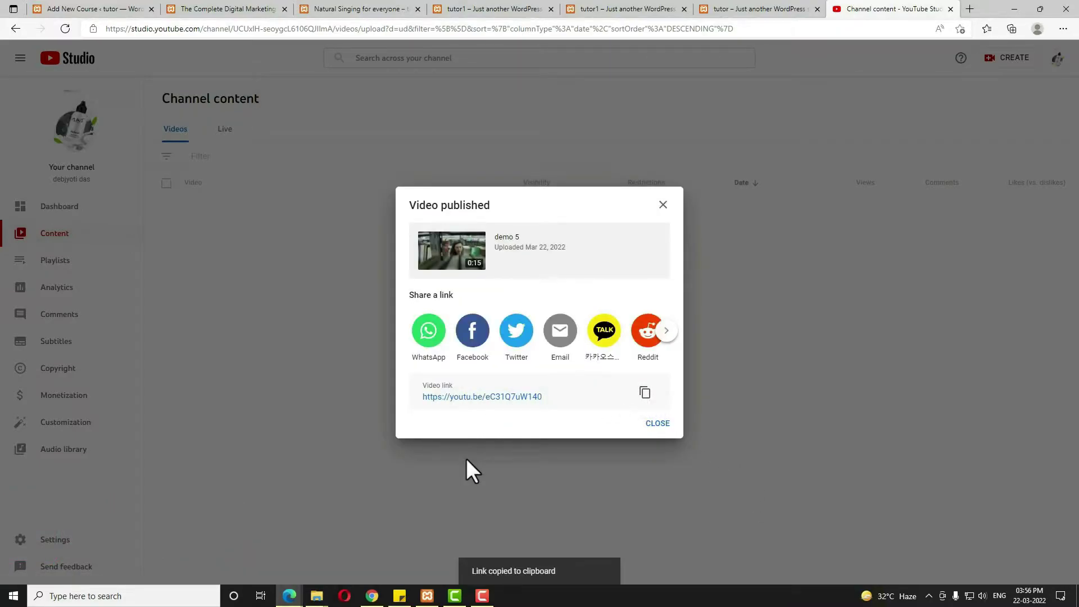
click(664, 428)
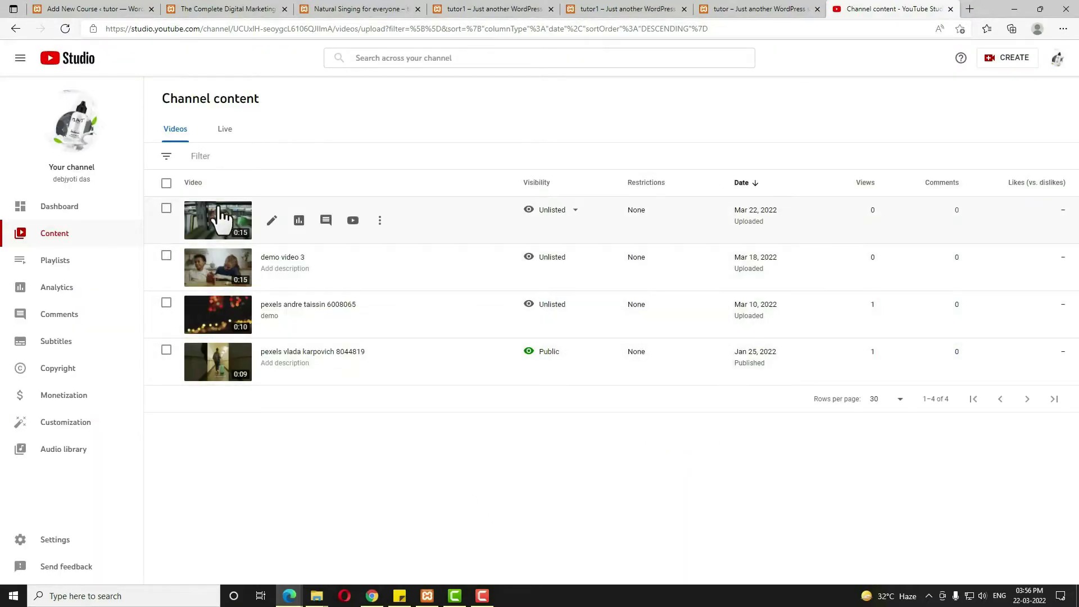
click(69, 234)
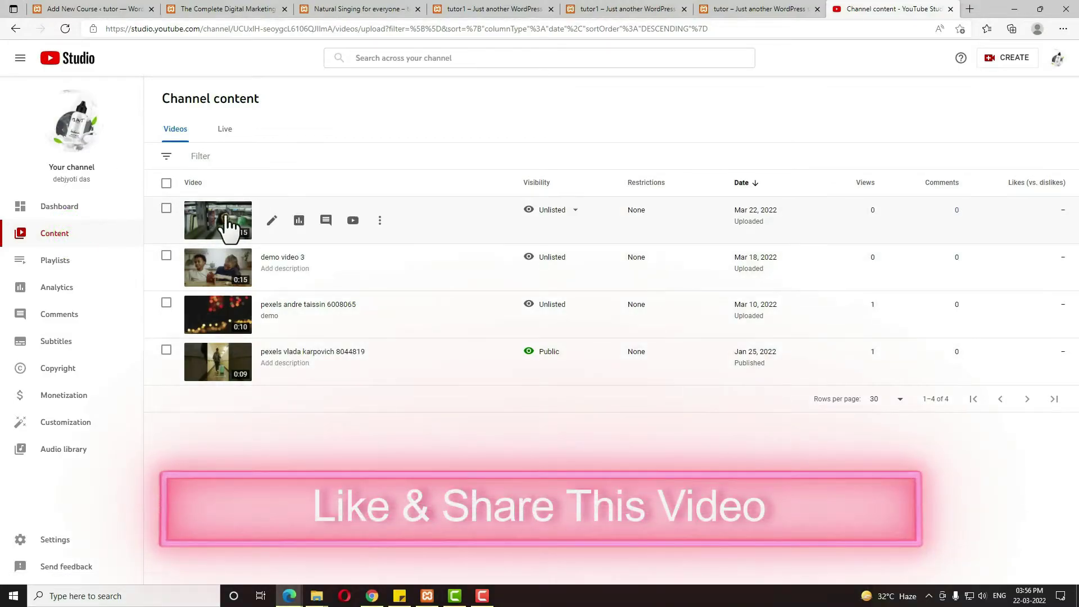
click(227, 225)
click(744, 247)
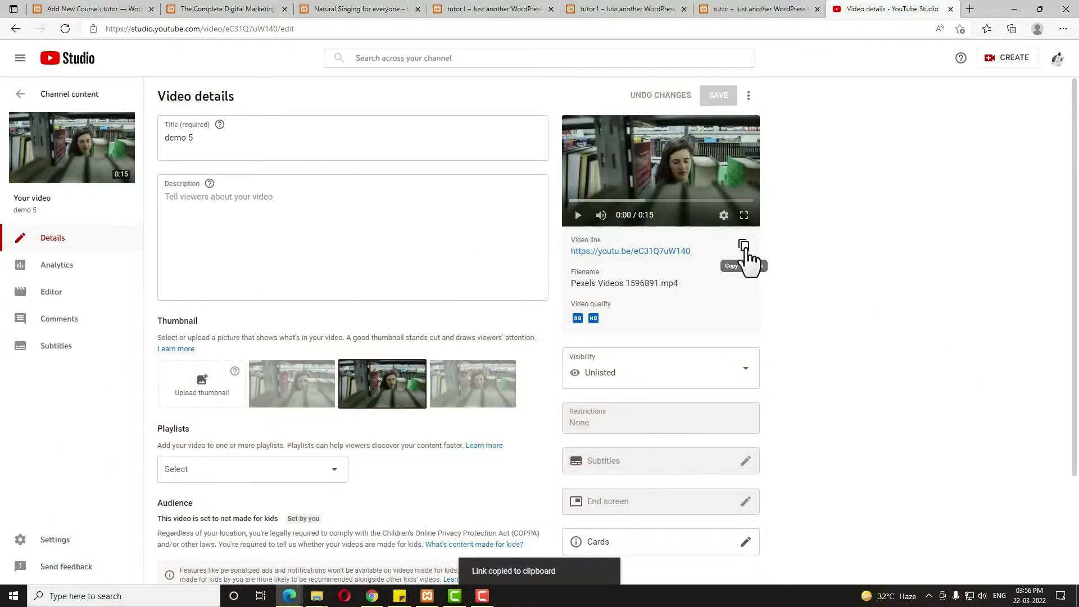
click(115, 11)
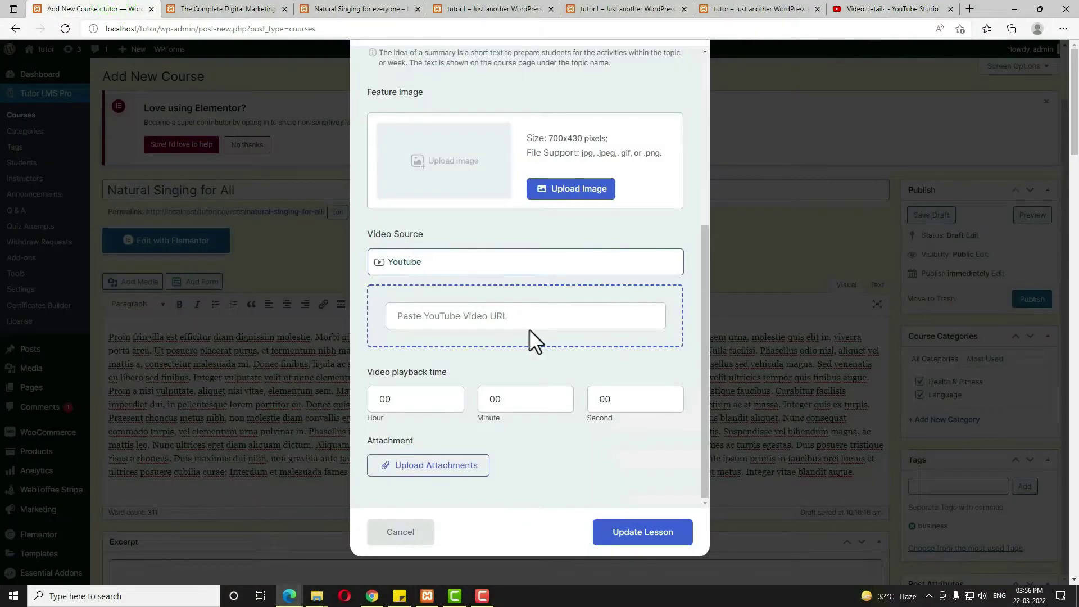
click(504, 320)
key(ctrl+v)
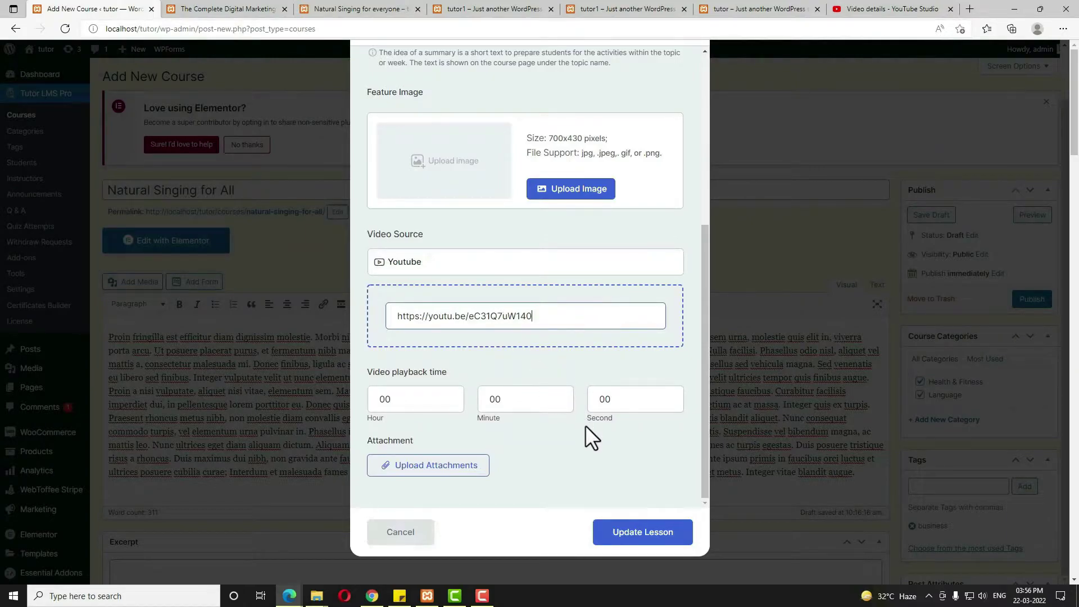
click(663, 534)
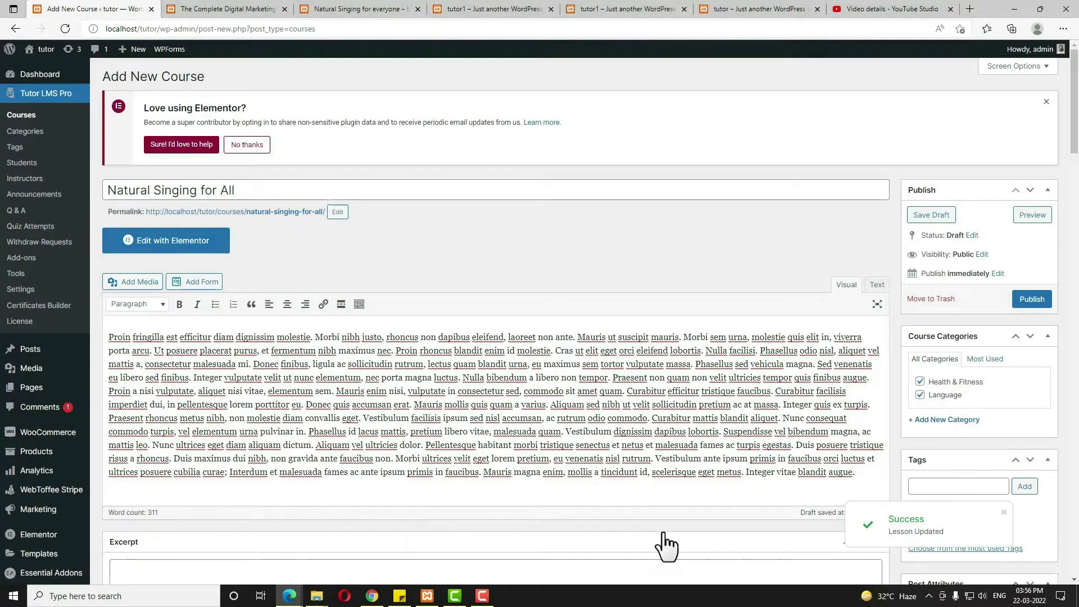
Add a second topic named "Where can I get some?" to the course, leaving its summary empty
scroll(658, 517, down, 15)
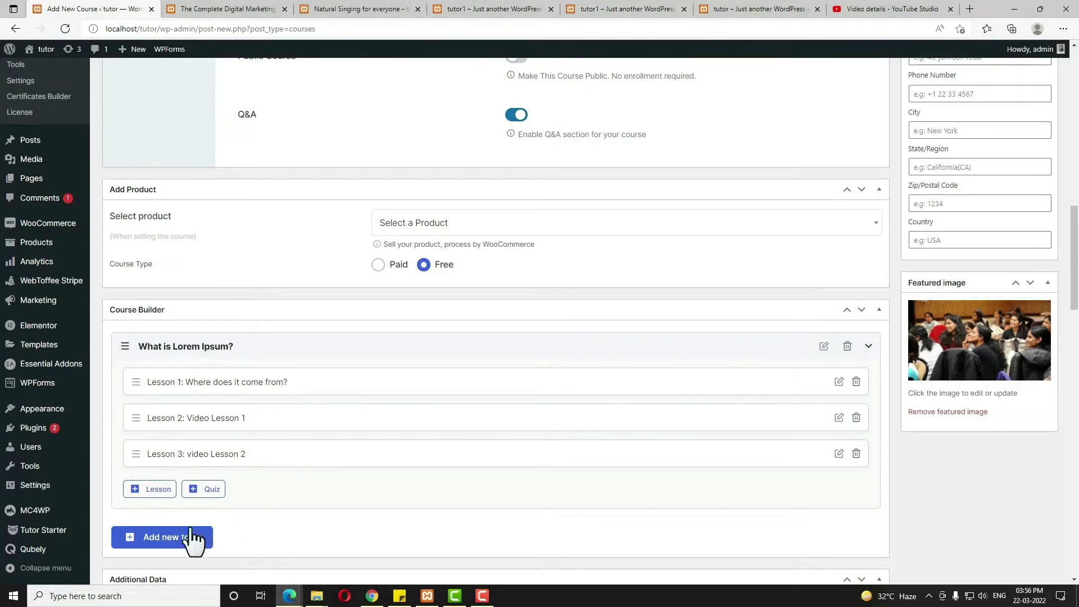
click(171, 538)
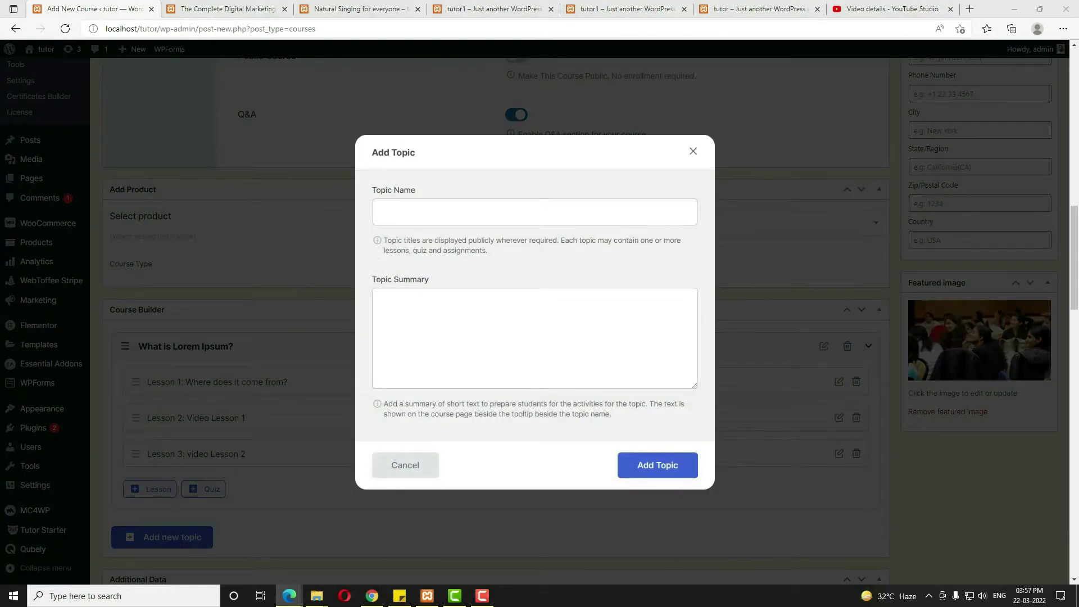
click(470, 212)
key(ctrl+v)
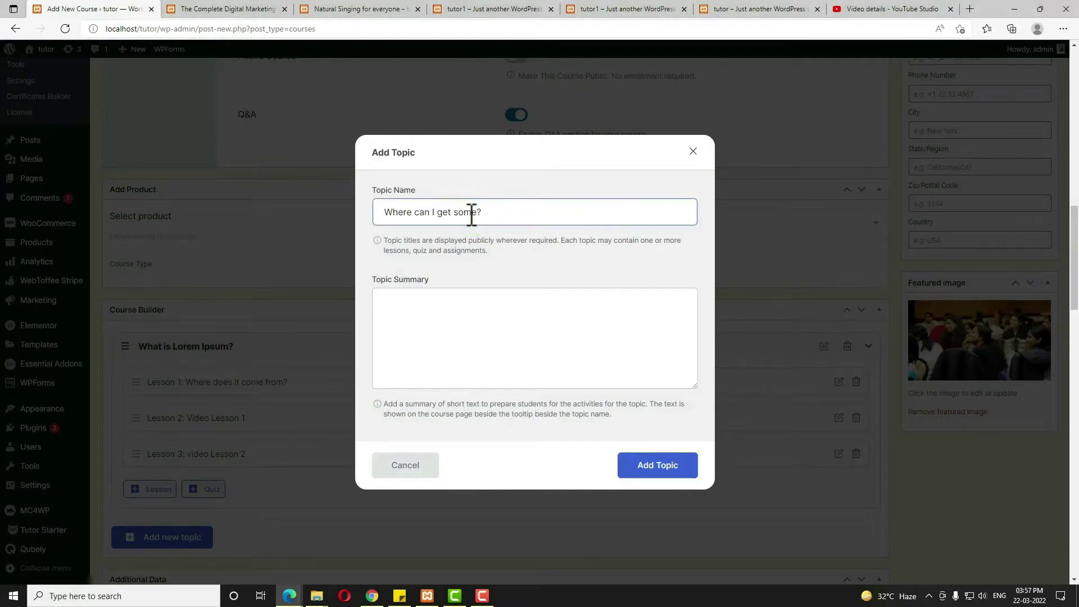
click(652, 465)
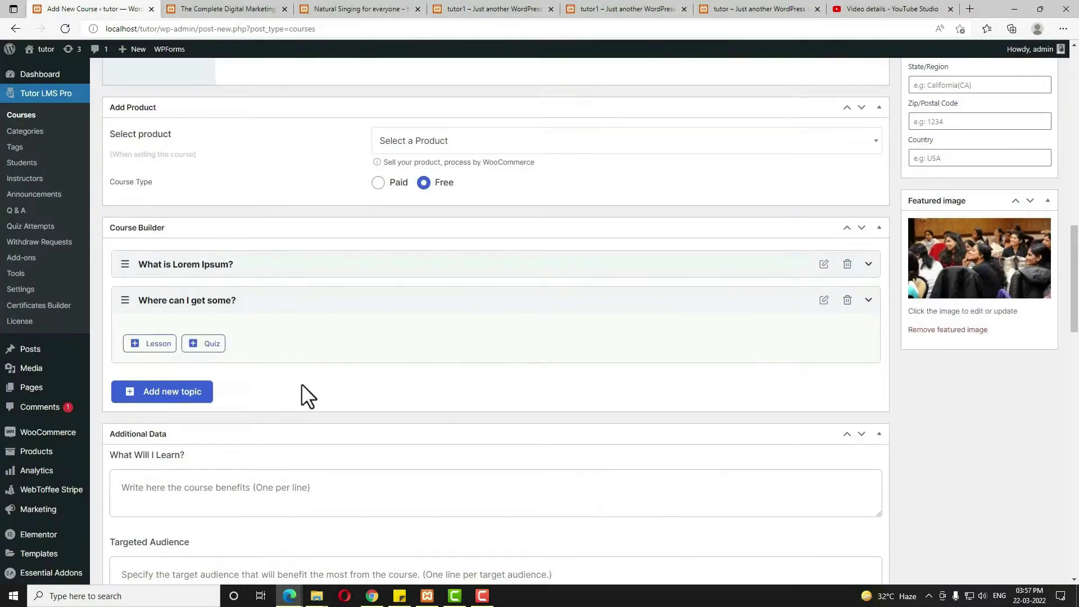
Add a lesson named "It is a long established" to the new topic, with pasted Lorem Ipsum content ending "(injected humour and the like)"
click(163, 349)
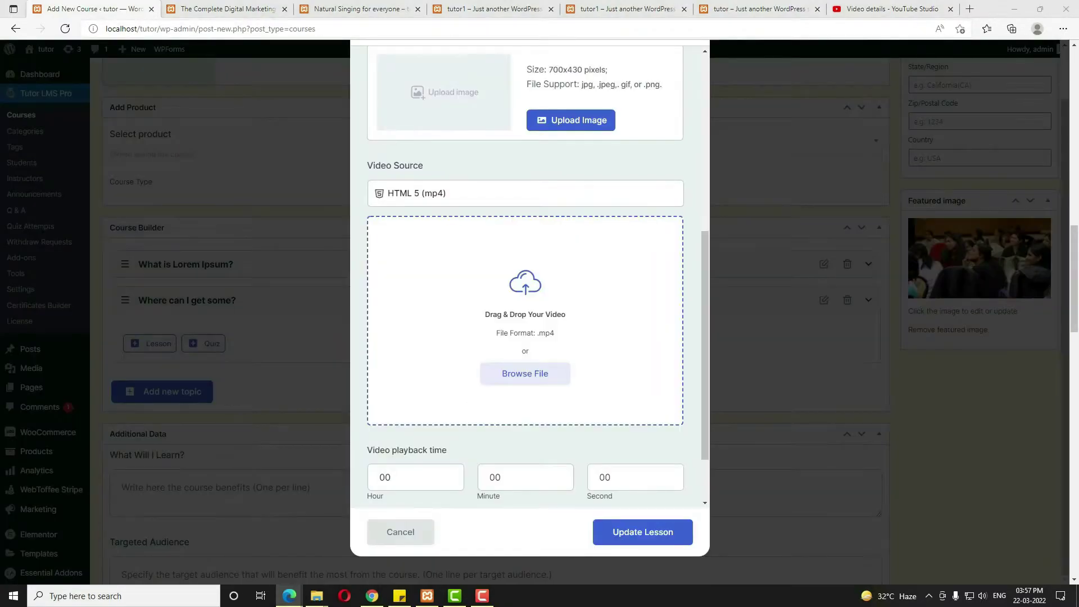
scroll(525, 257, up, 6)
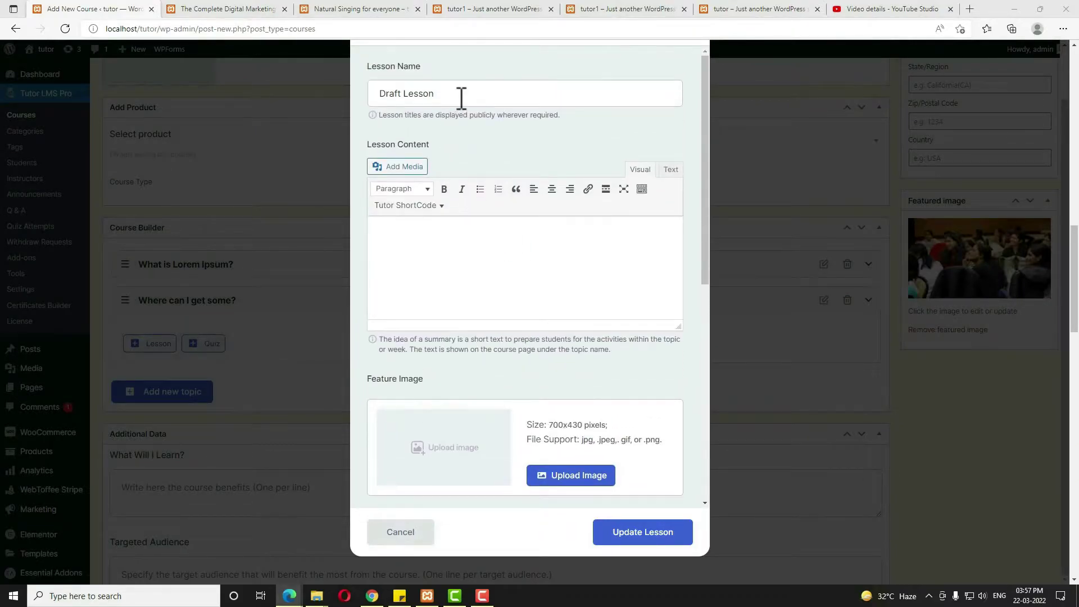
triple_click(471, 94)
key(ctrl+v)
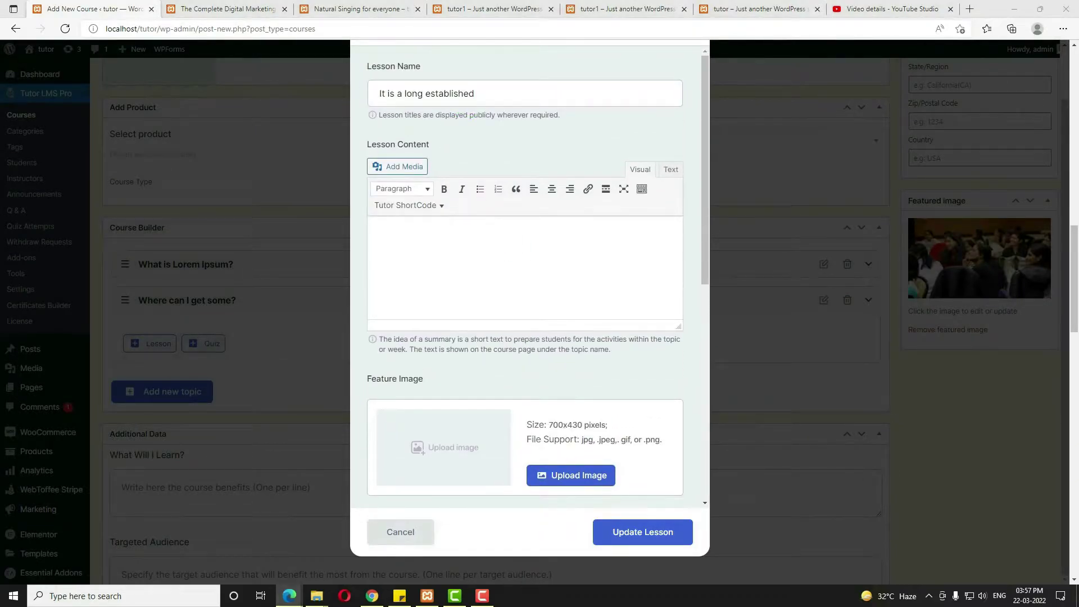
click(482, 250)
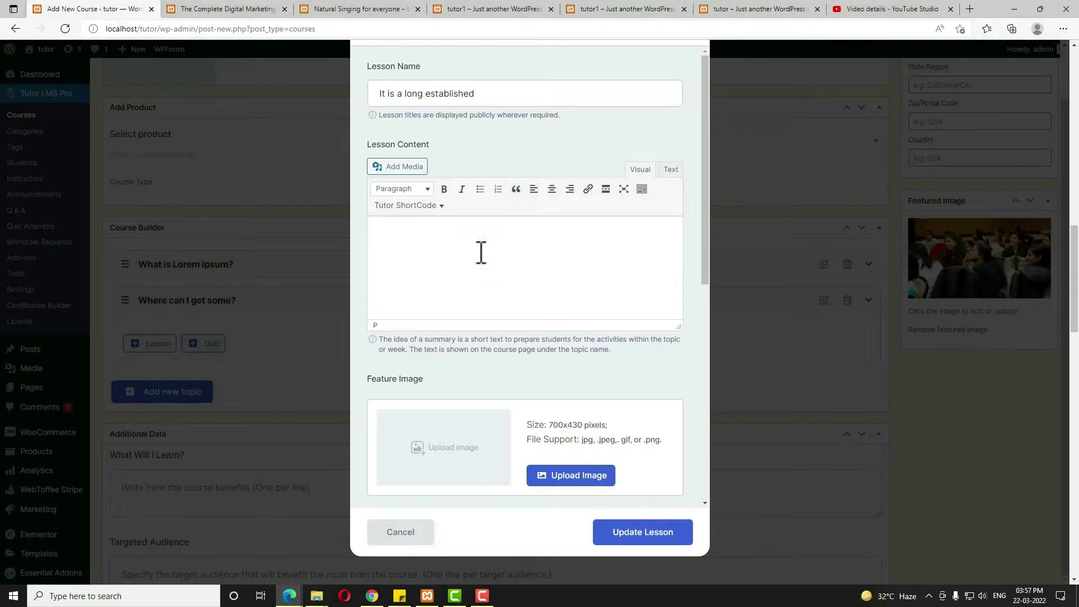
key(ctrl+v)
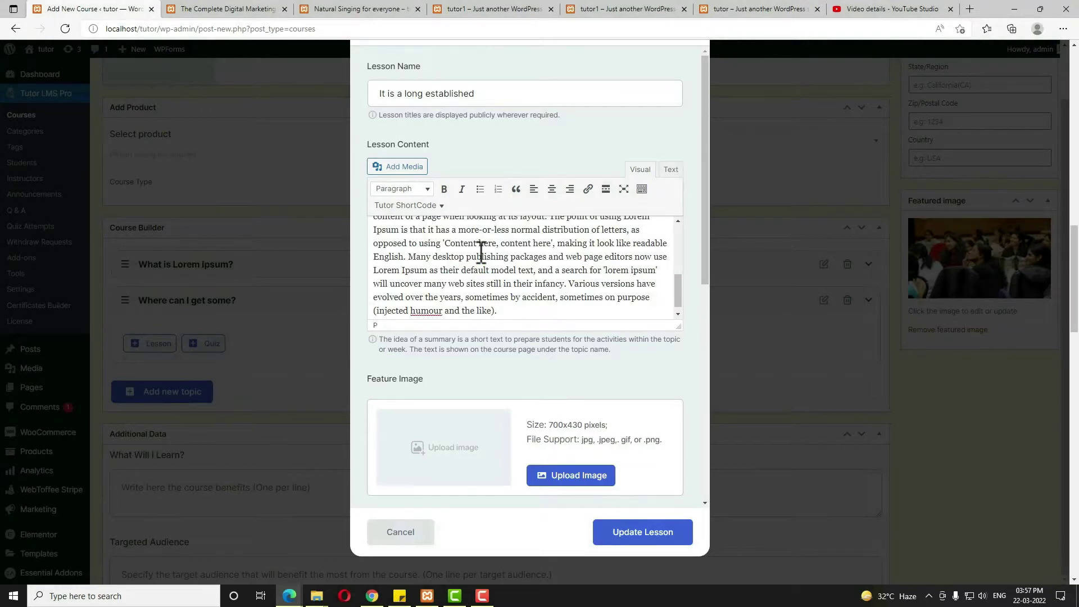
Save the "It is a long established" lesson without adding a feature image or video
scroll(631, 313, down, 1)
scroll(619, 386, down, 5)
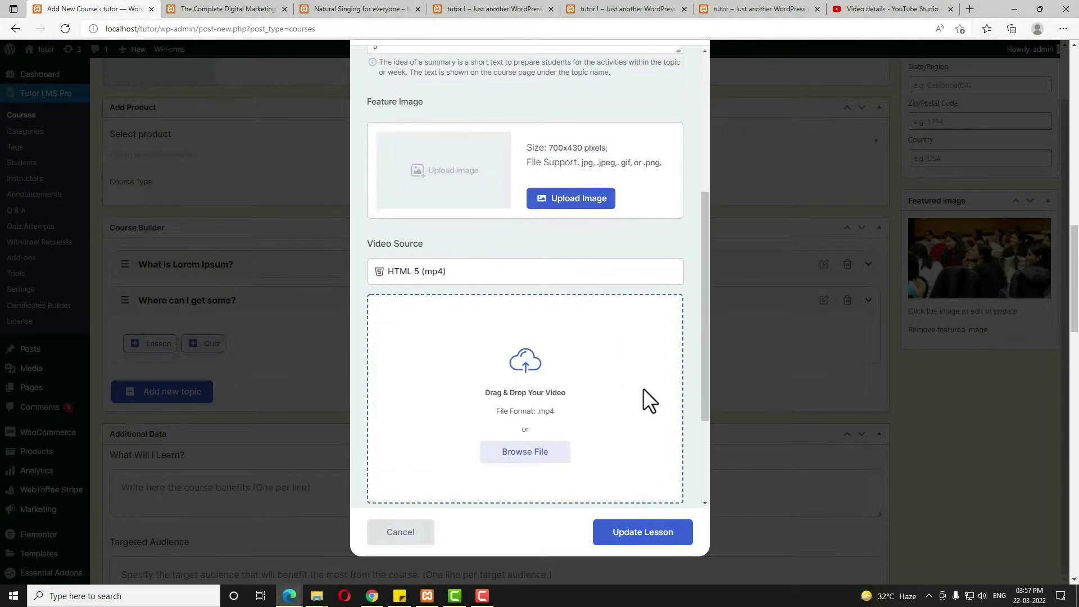
click(651, 534)
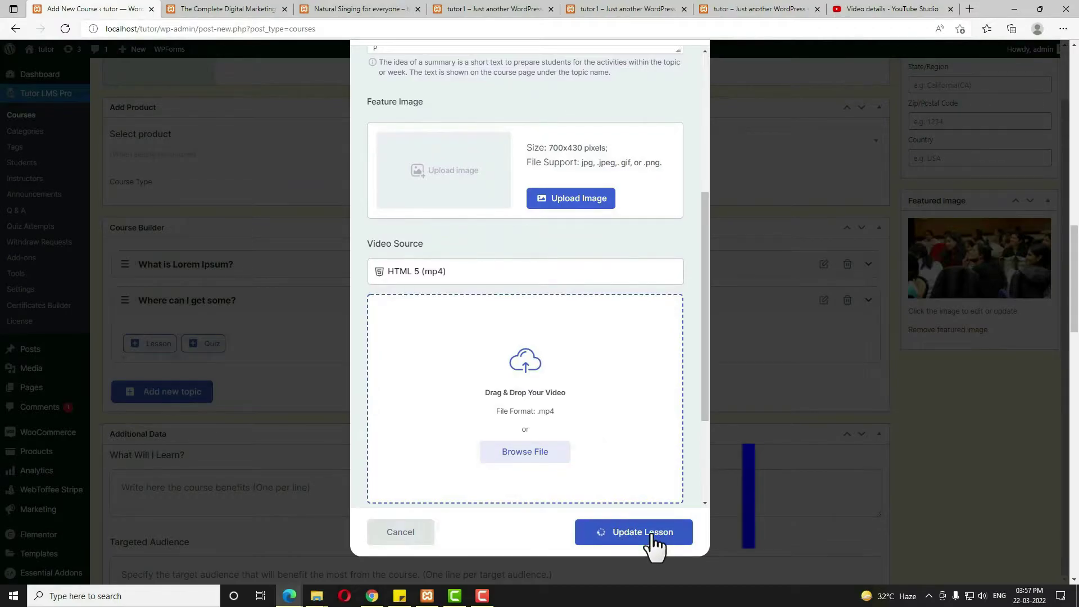
Add a quiz titled "Quiz 1" with the copied Lorem Ipsum text as summary to the "Where can I get some?" topic, and save its info
scroll(651, 548, down, 4)
scroll(651, 549, up, 2)
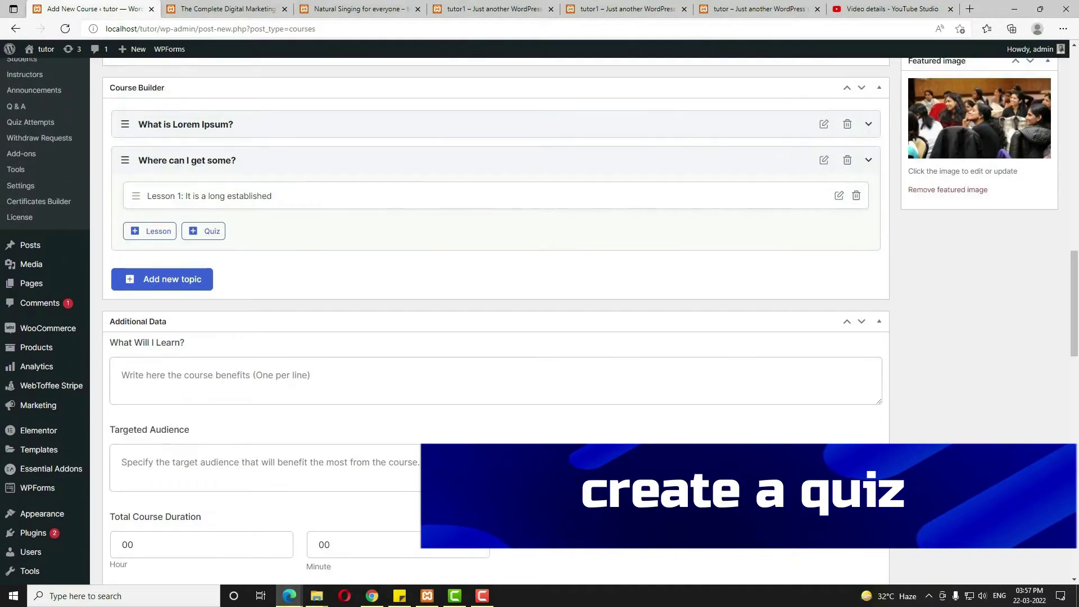
scroll(489, 320, up, 1)
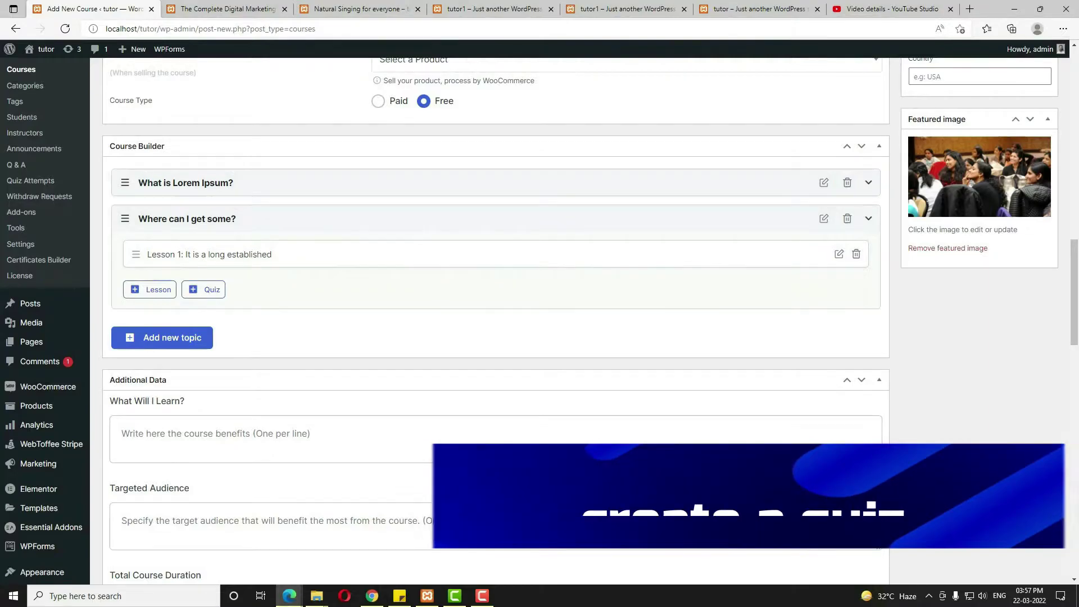
click(214, 291)
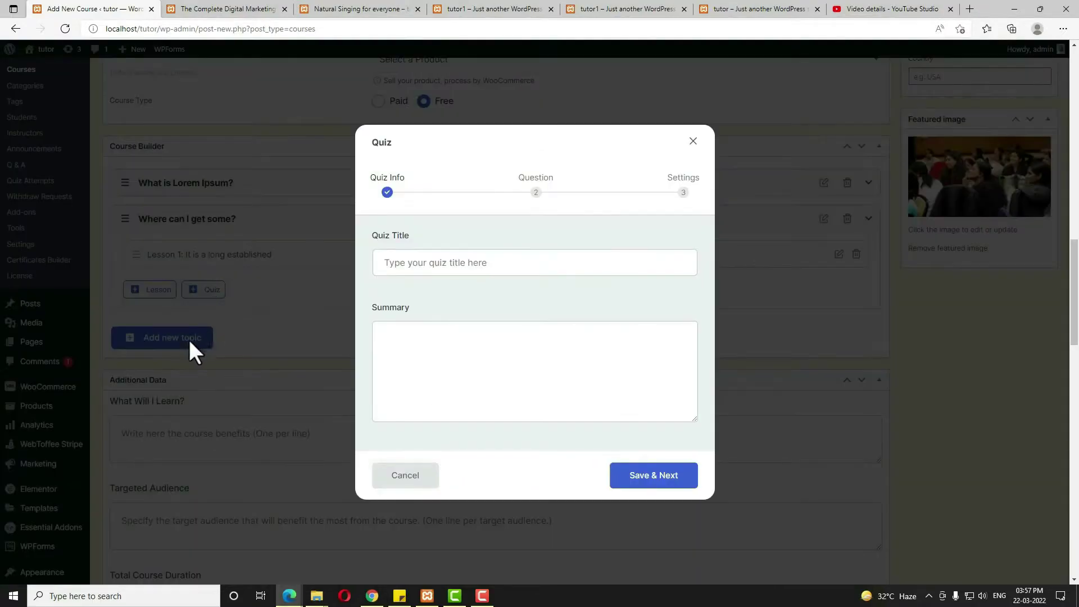
click(472, 265)
text(Quiz)
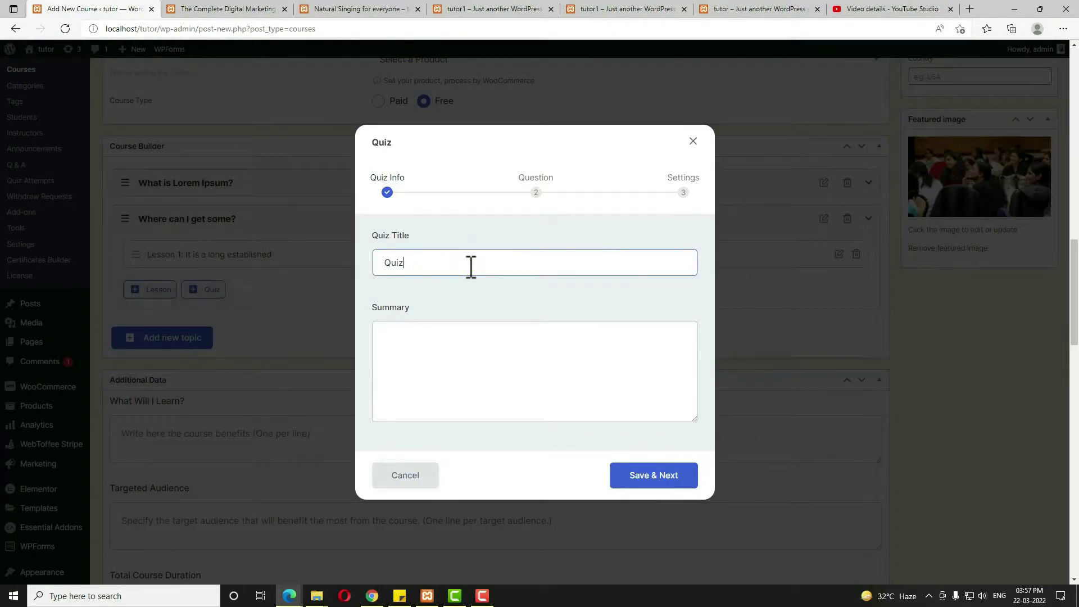
text( 1)
click(504, 384)
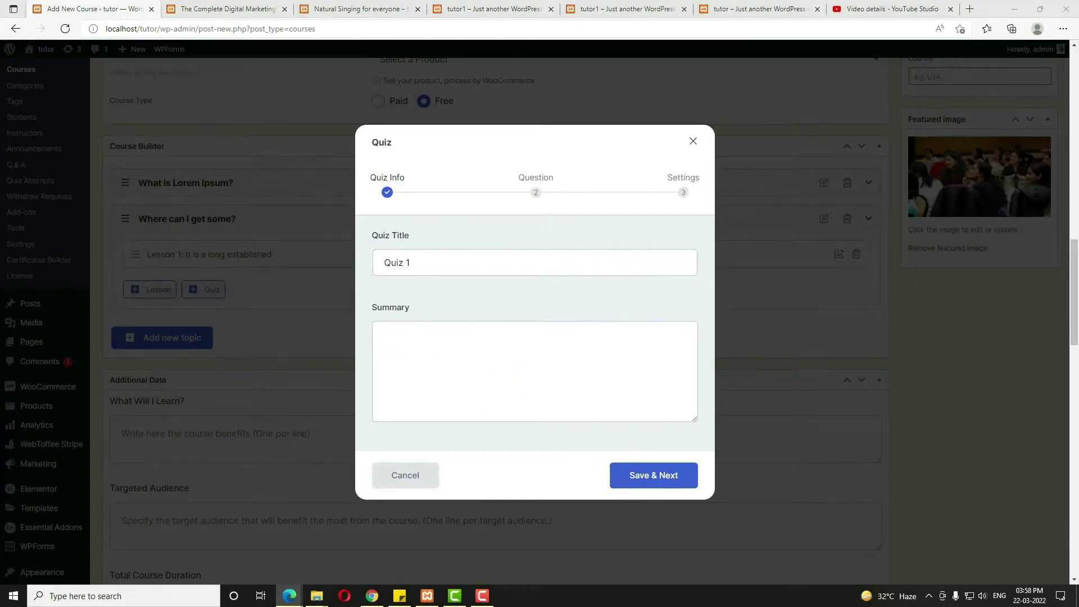
click(559, 349)
key(ctrl+v)
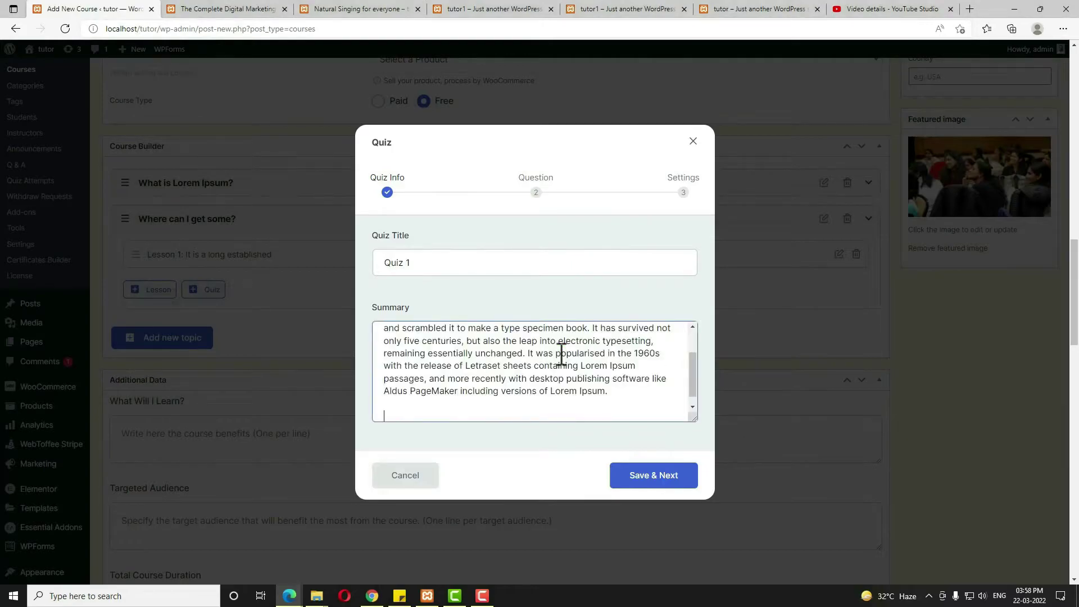
click(653, 479)
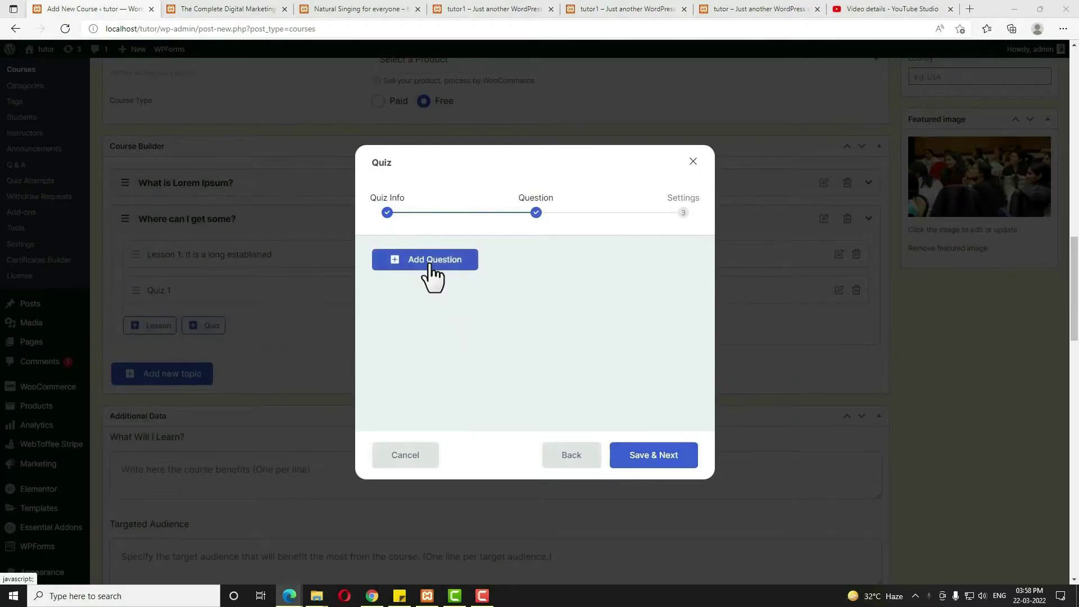
Add a quiz question "India lies in which continent?" with the Single Choice question type
click(452, 261)
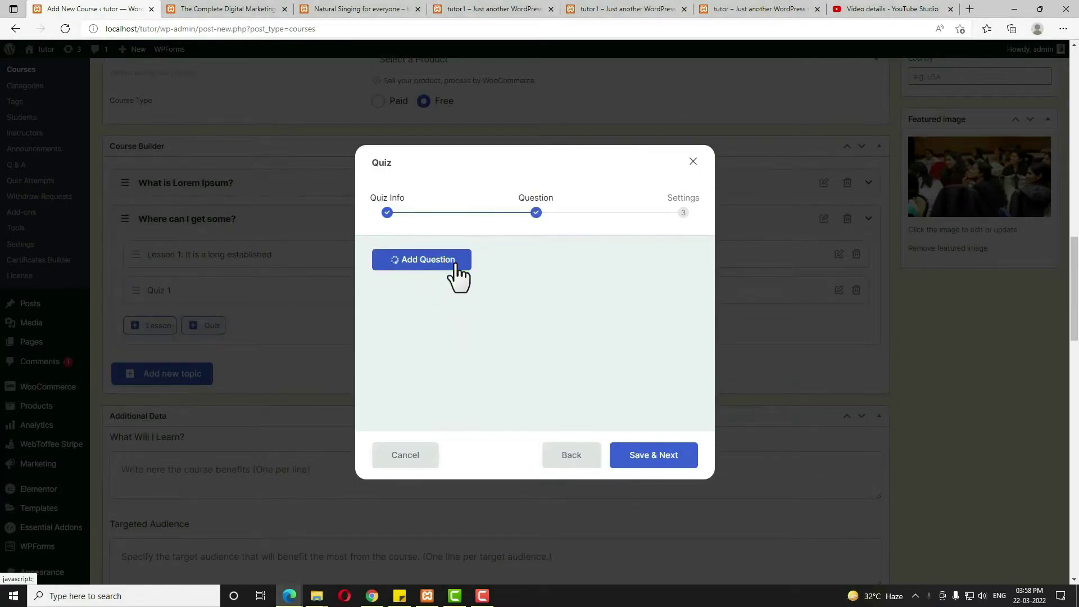
drag(467, 229, 322, 210)
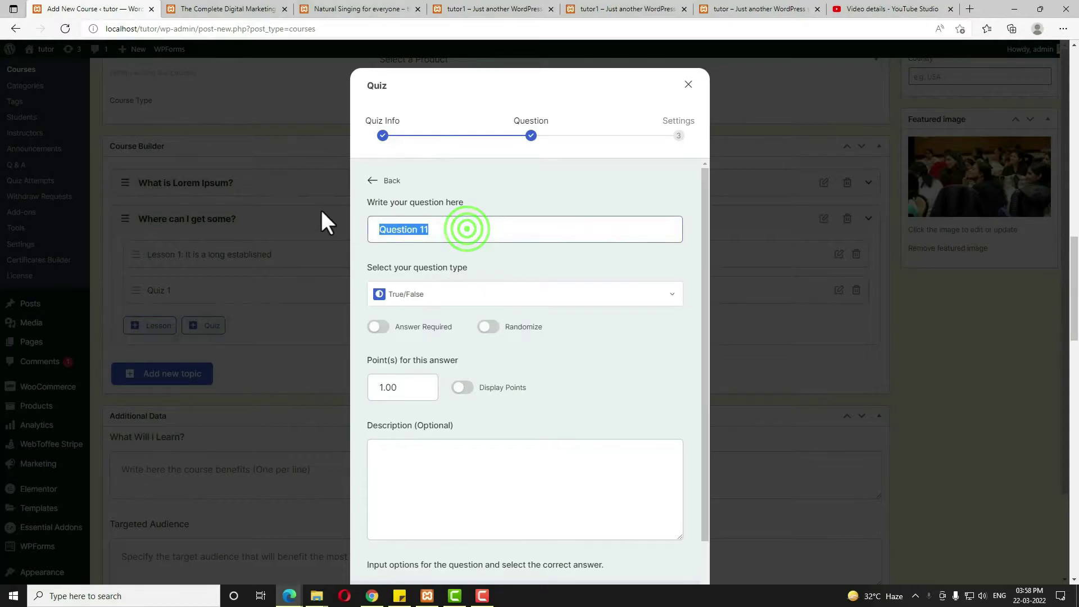
text(India lies in which continent?)
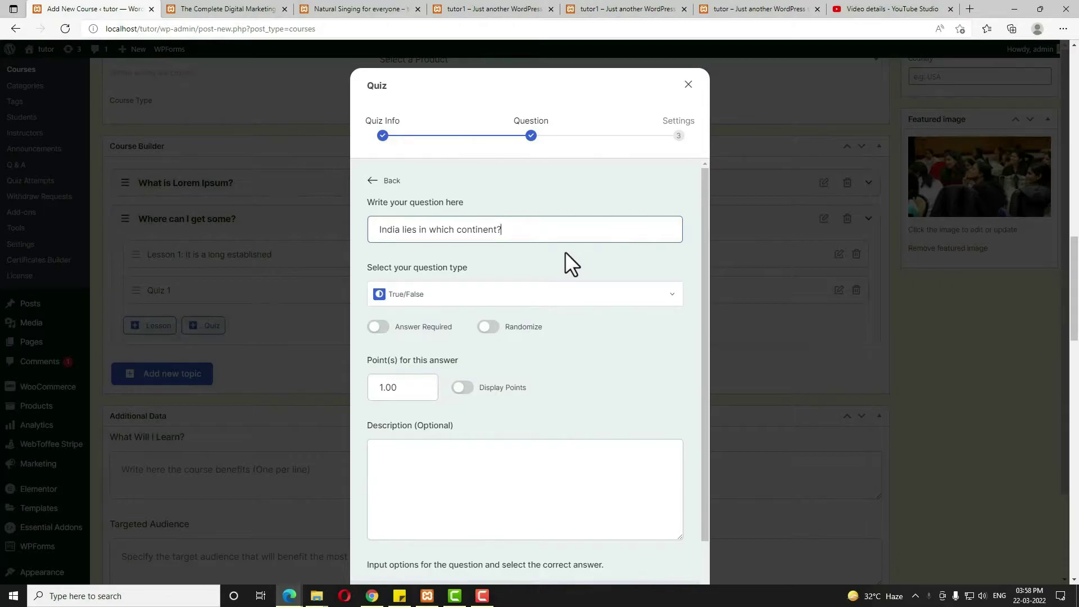
click(553, 294)
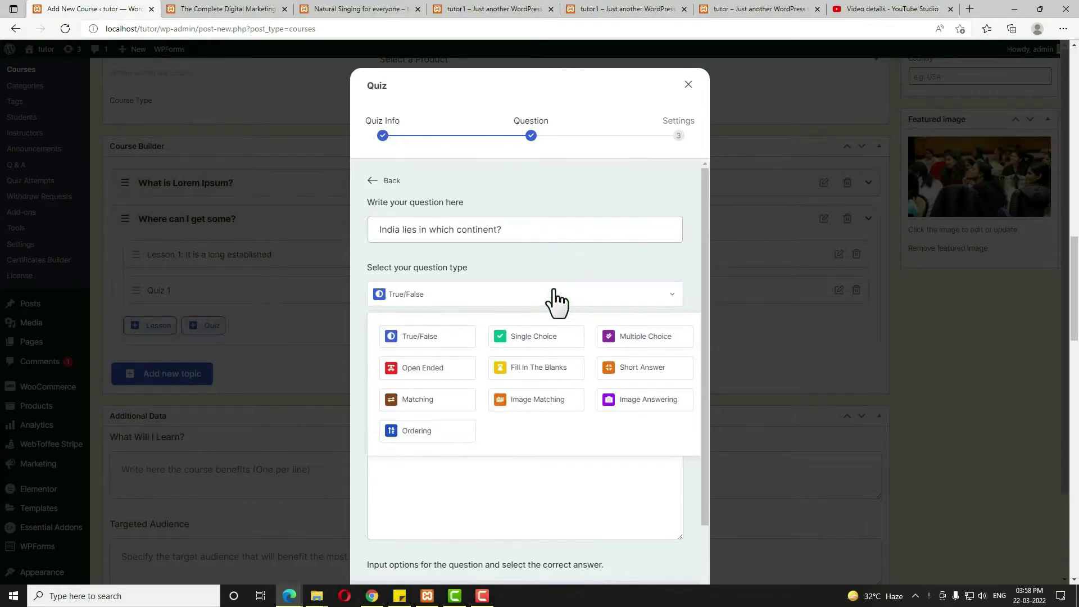
click(555, 347)
scroll(554, 352, down, 2)
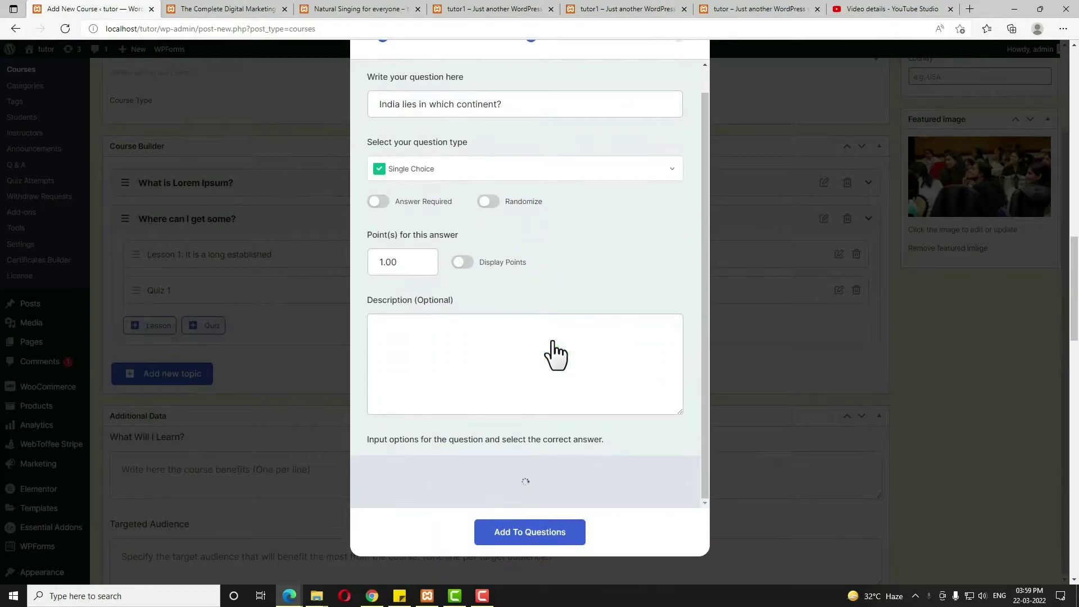
Make the India question's answer required, worth 10 points with points displayed, leaving the description empty
click(378, 203)
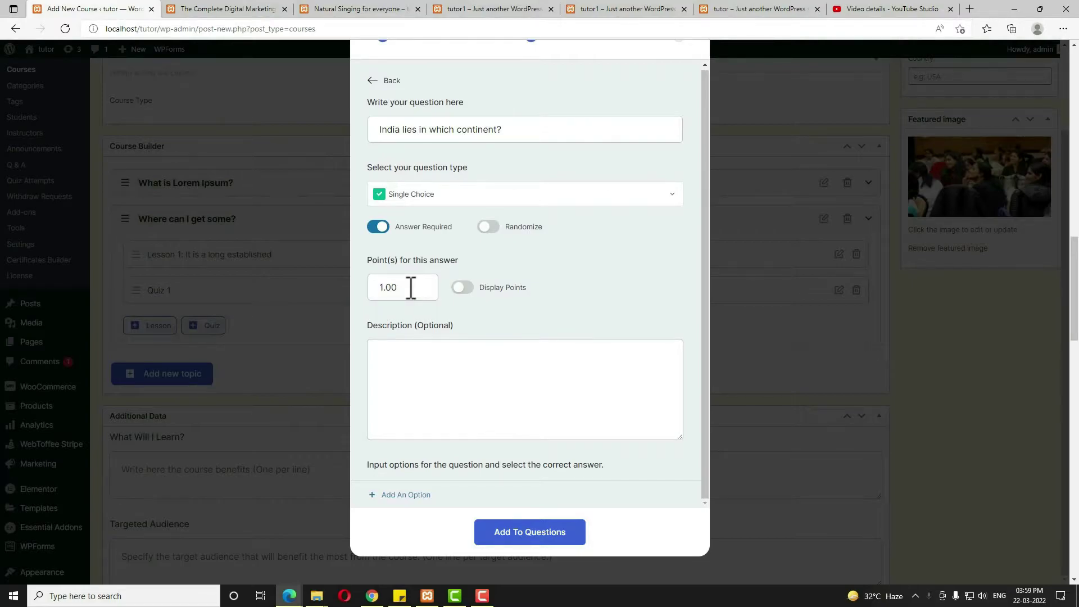
drag(411, 287, 353, 275)
text(10)
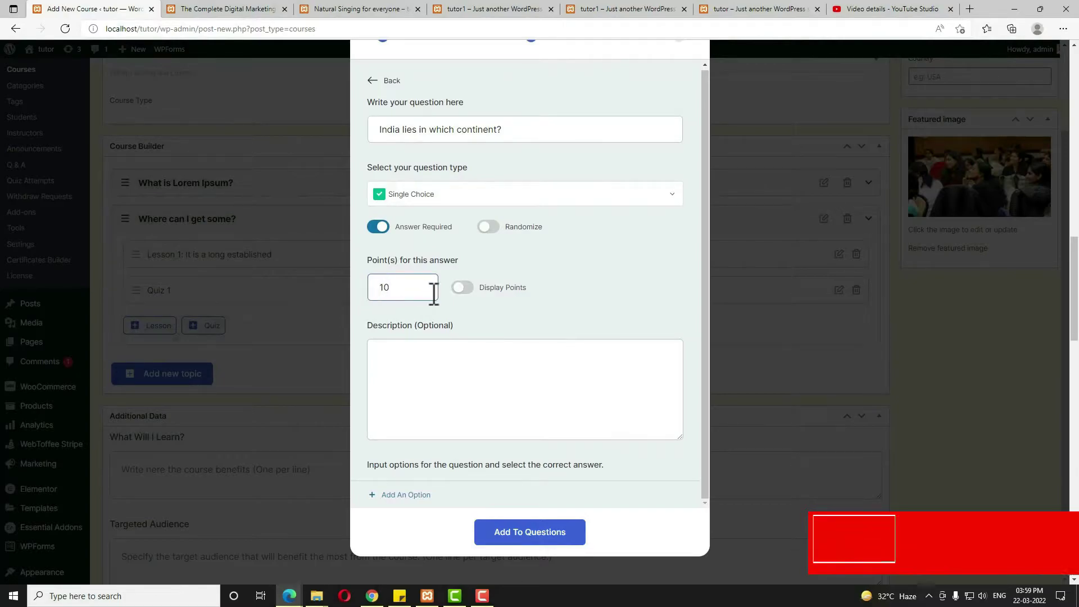
click(462, 288)
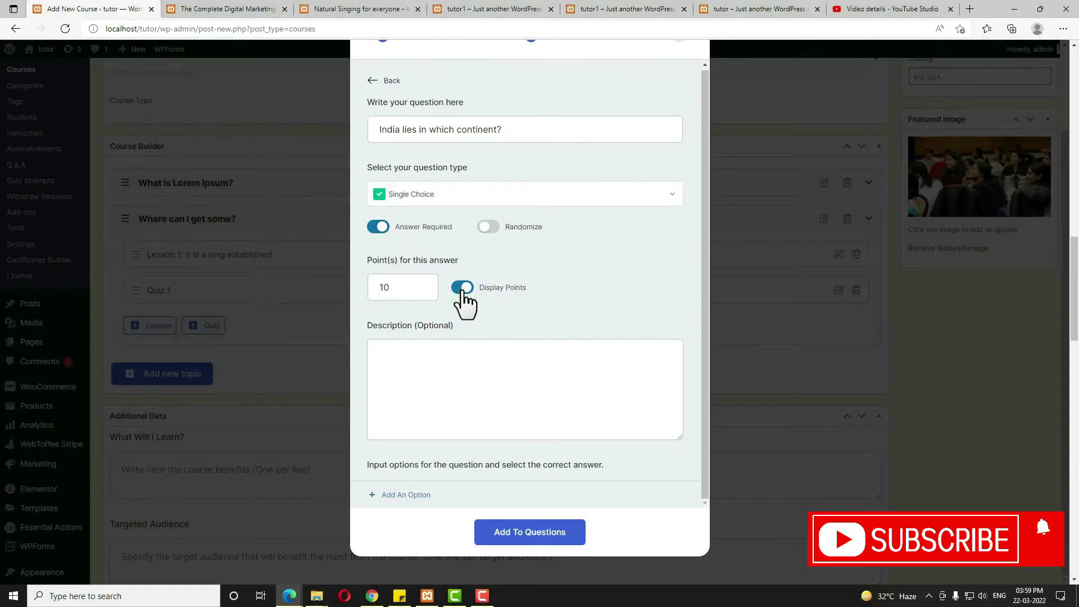
click(465, 360)
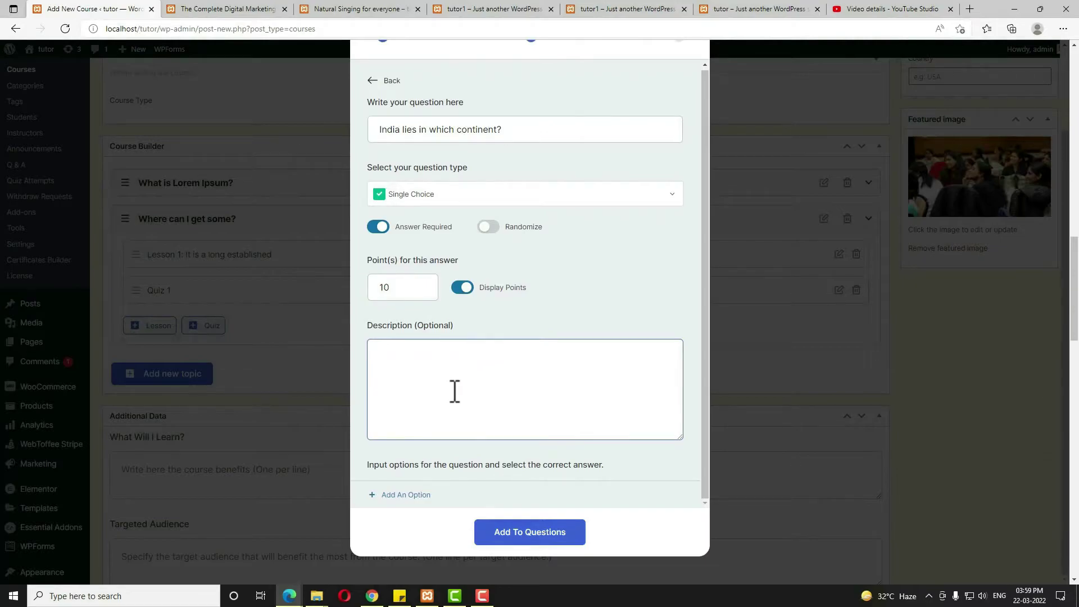
Add the answer option "Asia" to the India question
click(408, 496)
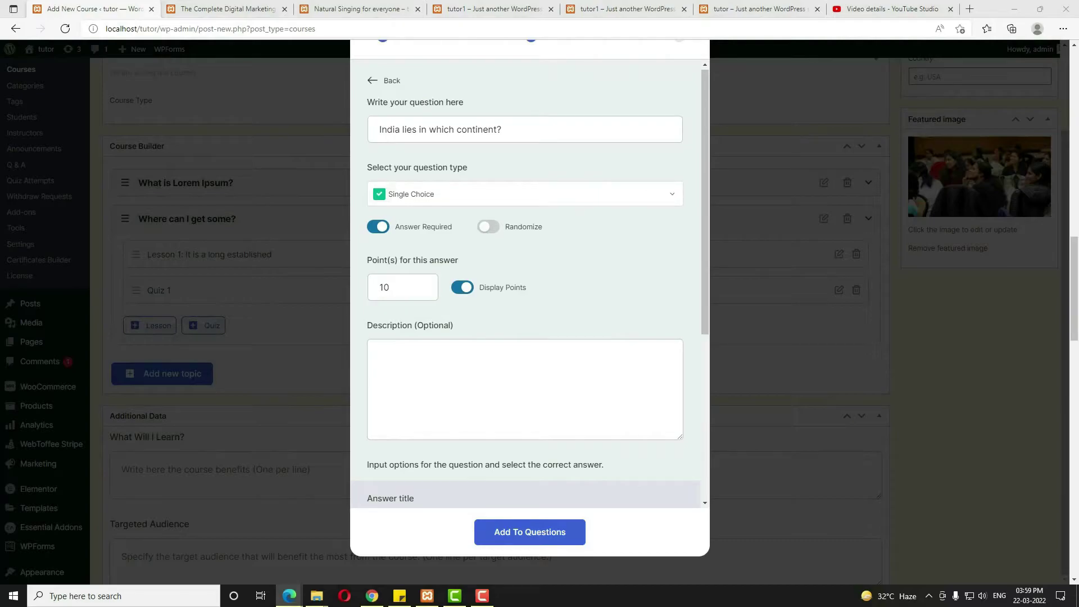
scroll(593, 378, down, 2)
click(461, 390)
text(Asia)
scroll(463, 390, down, 2)
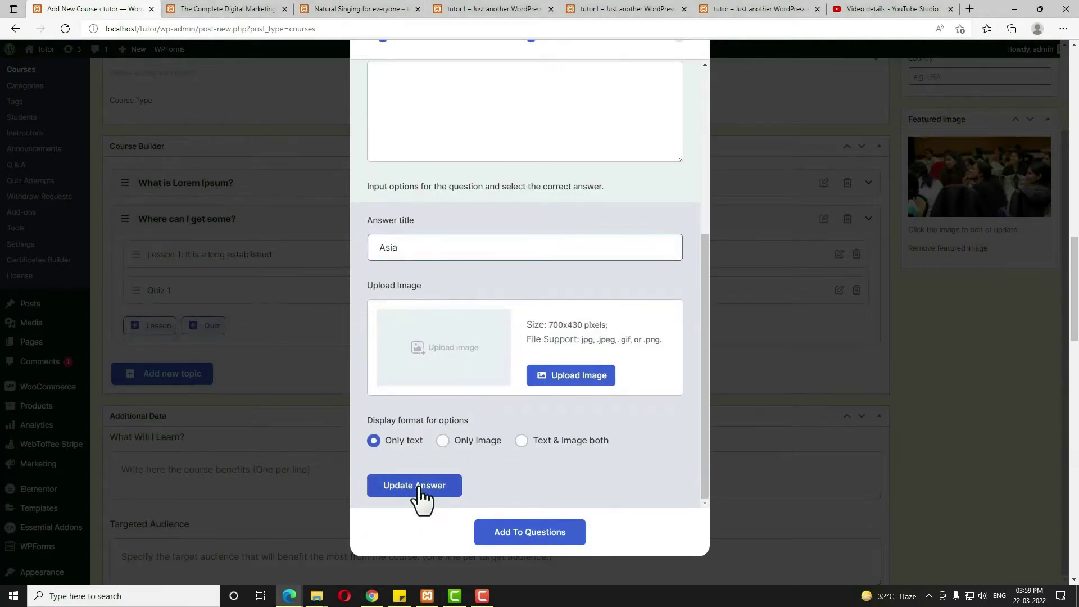
click(420, 487)
Add two more answer options, "Africa" and "North America", to the India question
scroll(476, 428, down, 4)
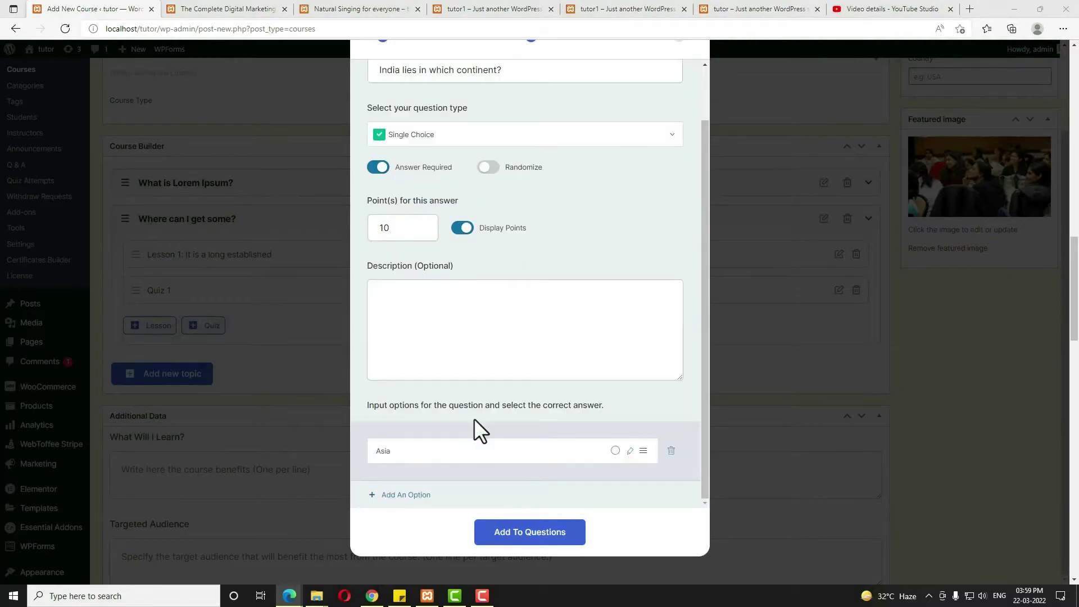
click(404, 500)
text(Africa)
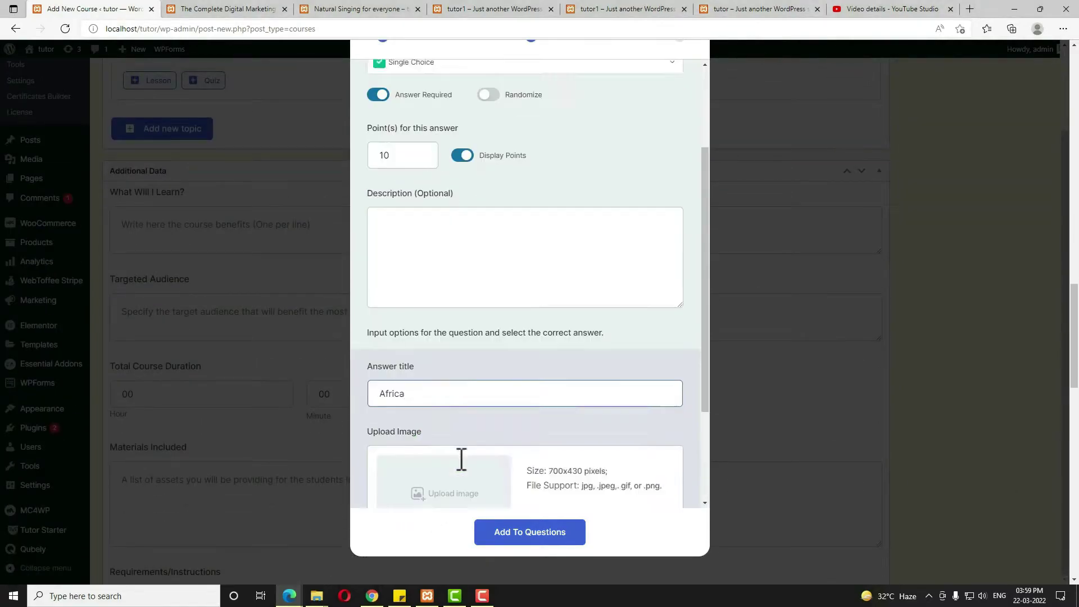
scroll(458, 450, down, 3)
click(423, 484)
scroll(454, 433, down, 1)
click(404, 500)
text(North America)
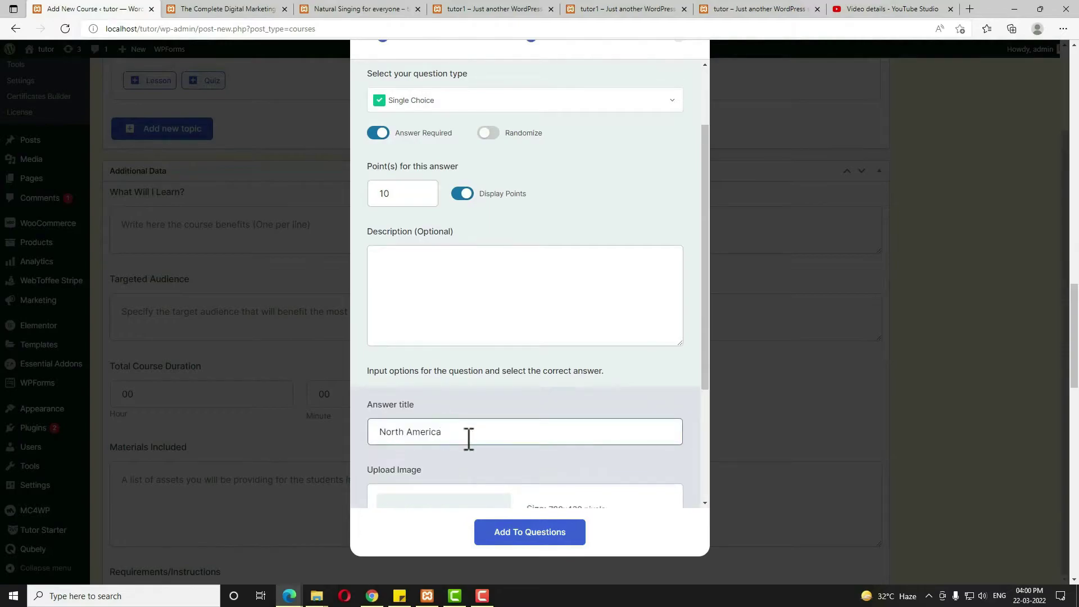
scroll(441, 437, down, 3)
click(428, 484)
Mark Asia as the correct answer and add the question to the quiz
scroll(538, 429, down, 5)
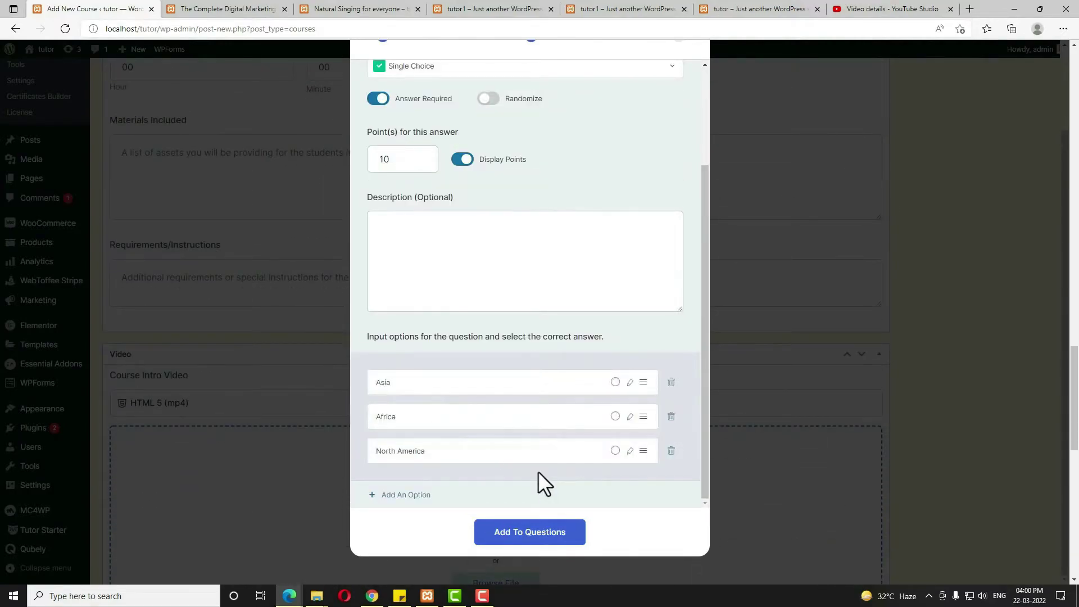
click(615, 383)
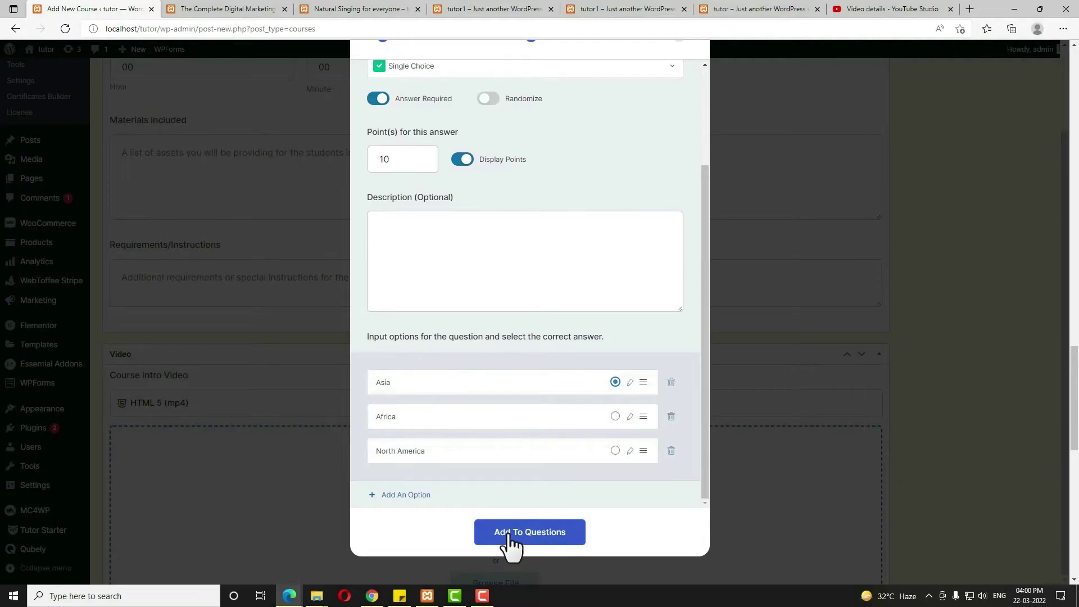
click(543, 534)
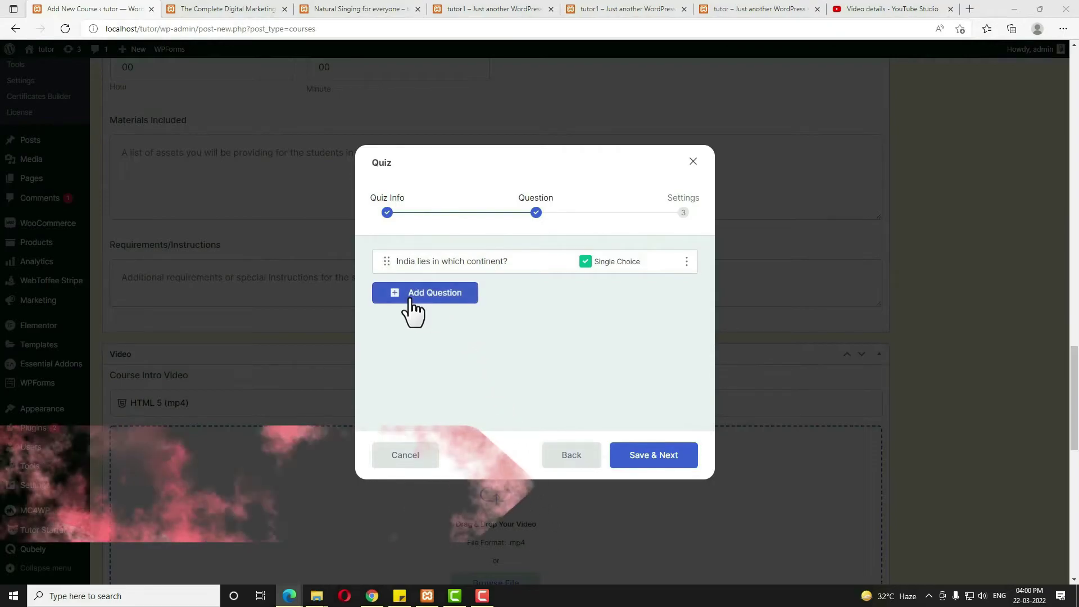
Add a second quiz question, "Which country are the Giza Pyramids in?", as Single Choice worth 10 points
click(459, 302)
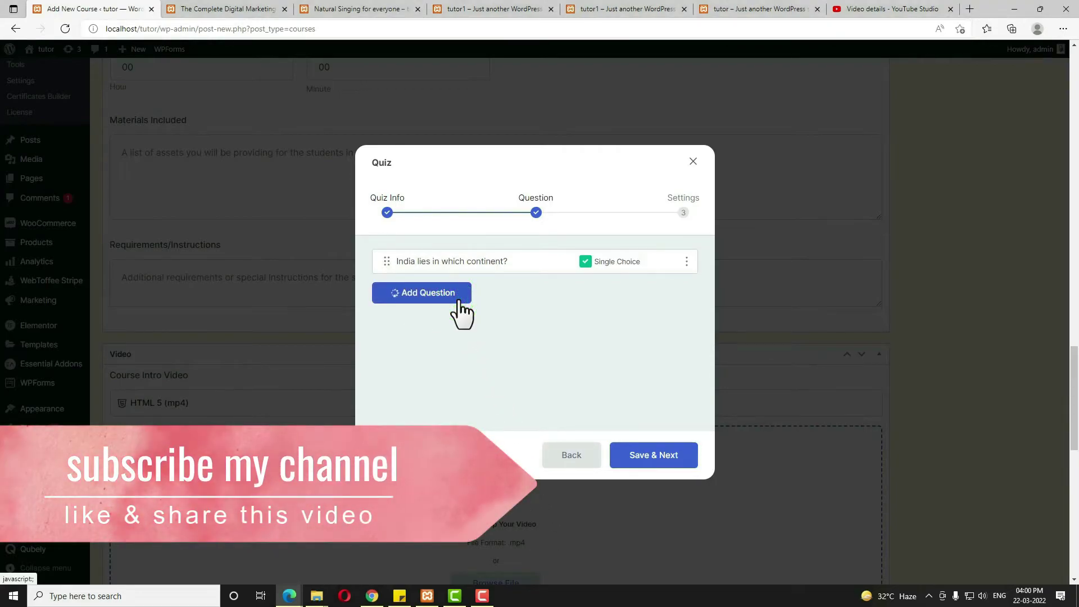
drag(465, 230, 360, 227)
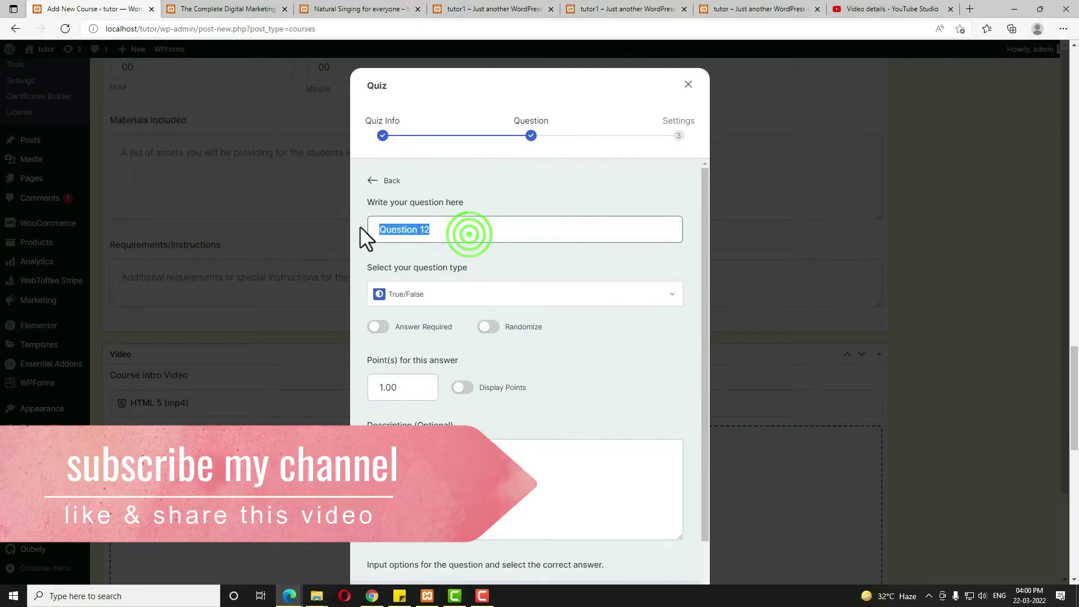
text(Which country are the Giza Pyramids in?)
click(432, 296)
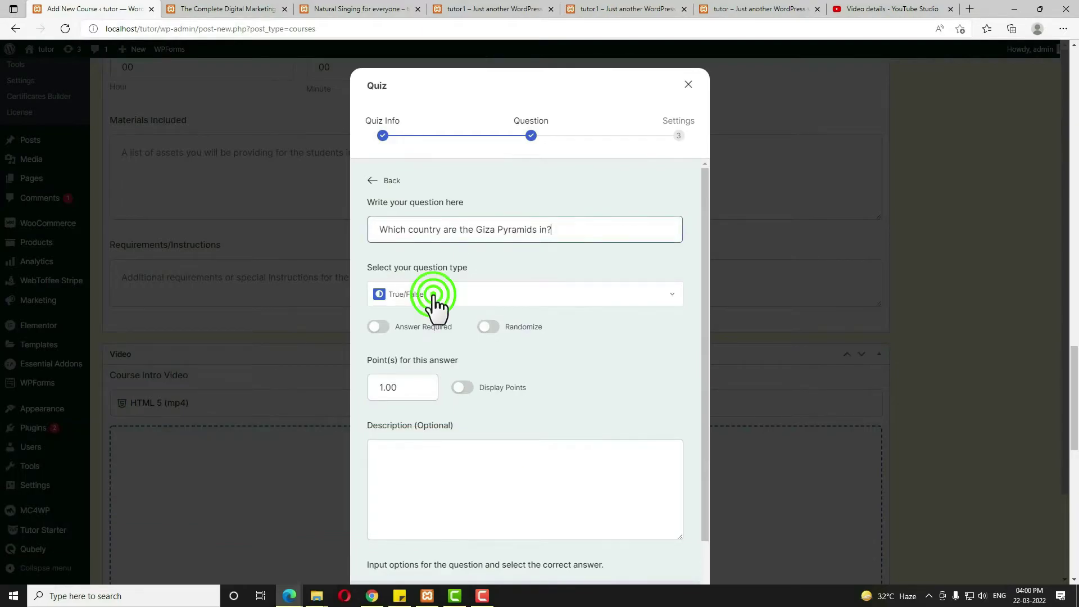
click(529, 340)
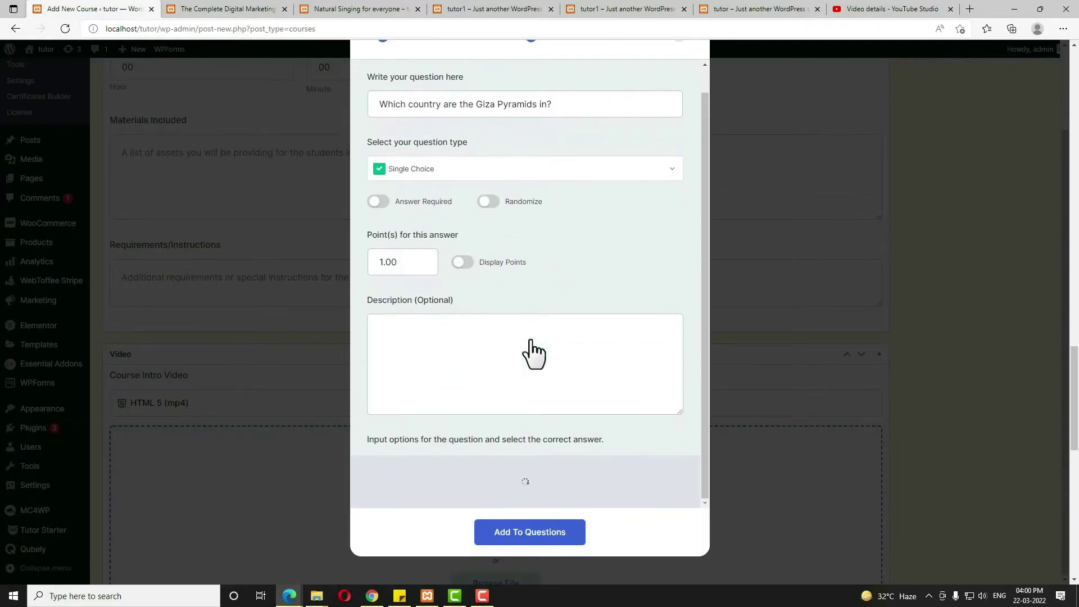
click(385, 210)
double_click(416, 287)
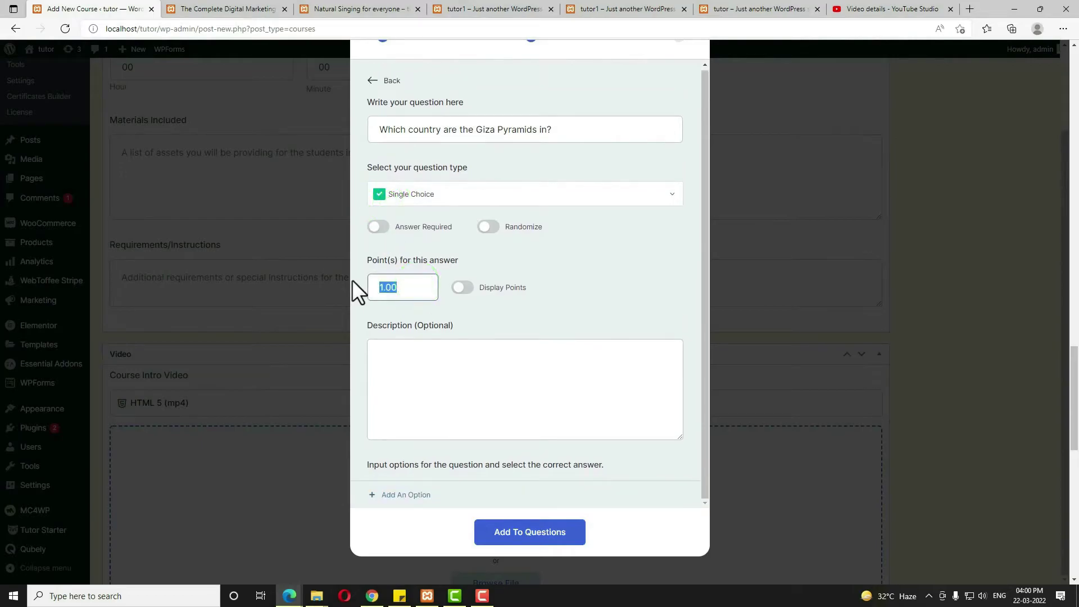
text(10)
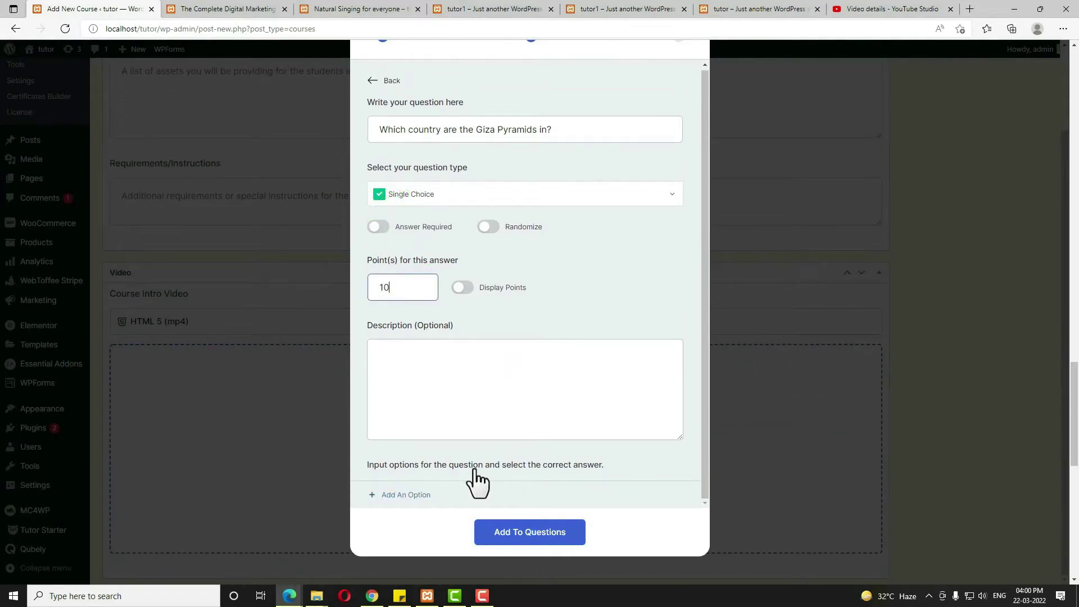
Add the answer options "Egypt" and "India" to the Giza Pyramids question
click(419, 498)
text(Egypt)
scroll(460, 394, down, 2)
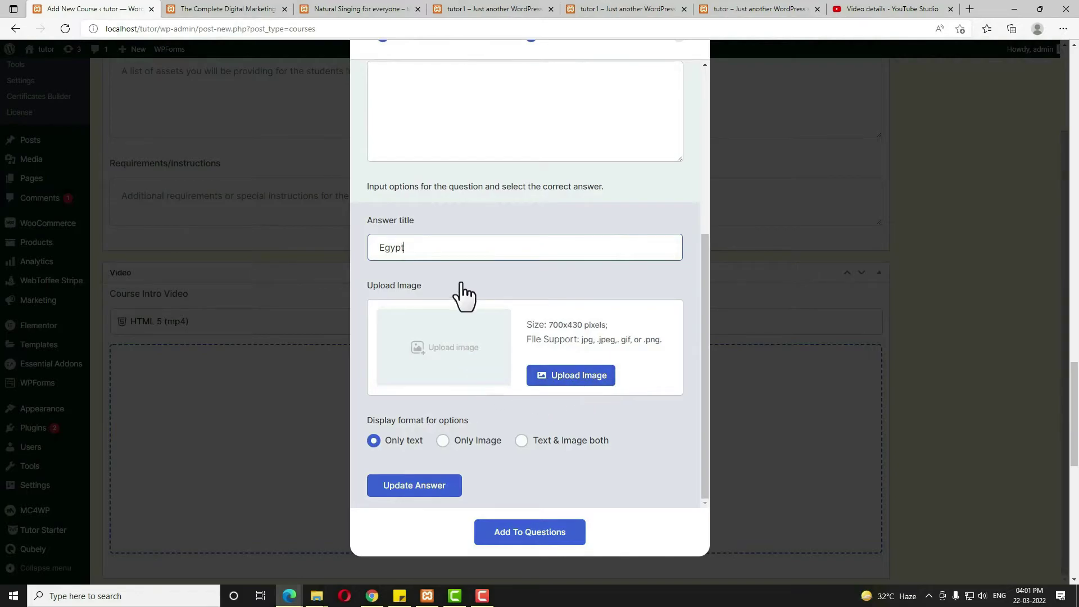
click(430, 485)
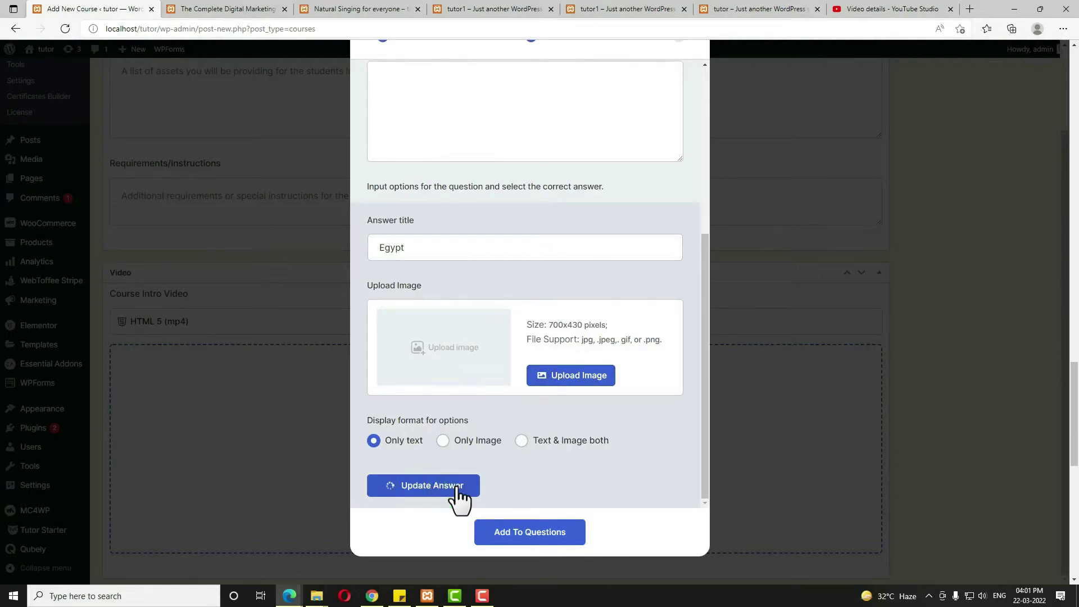
click(409, 499)
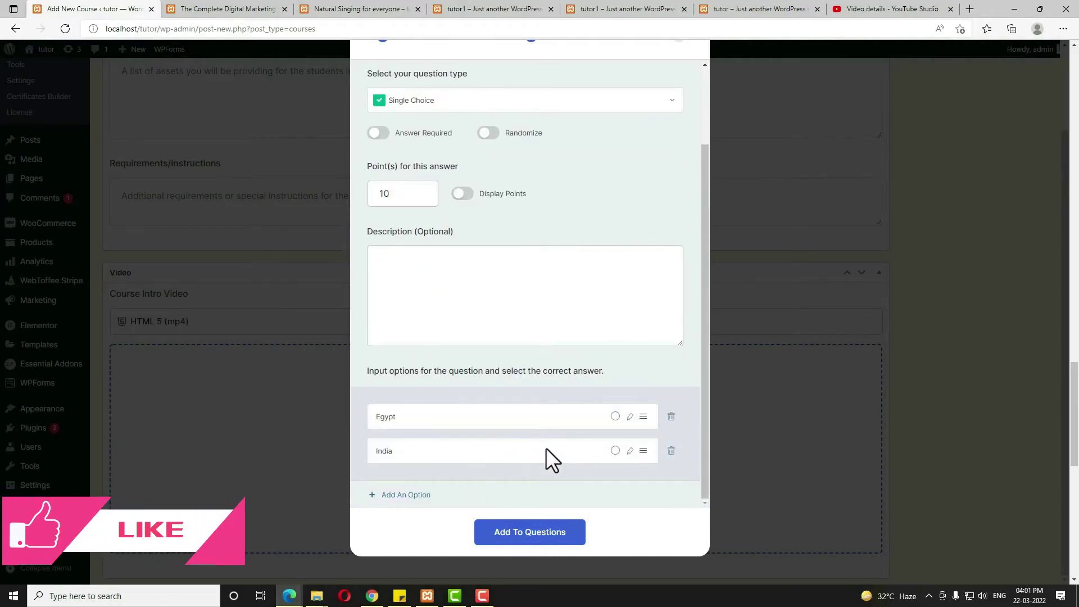
Mark Egypt as the correct answer, add the question to the quiz, and save the questions to continue to the quiz settings
click(616, 419)
click(536, 533)
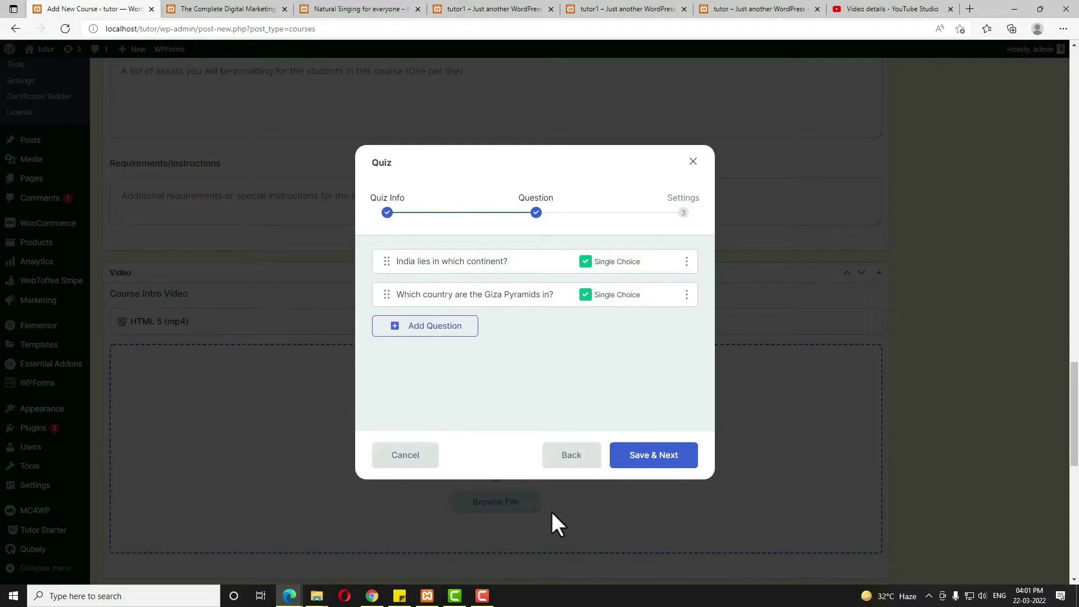
click(654, 456)
Set the quiz time limit to 2 minutes and choose the Default feedback mode
click(376, 205)
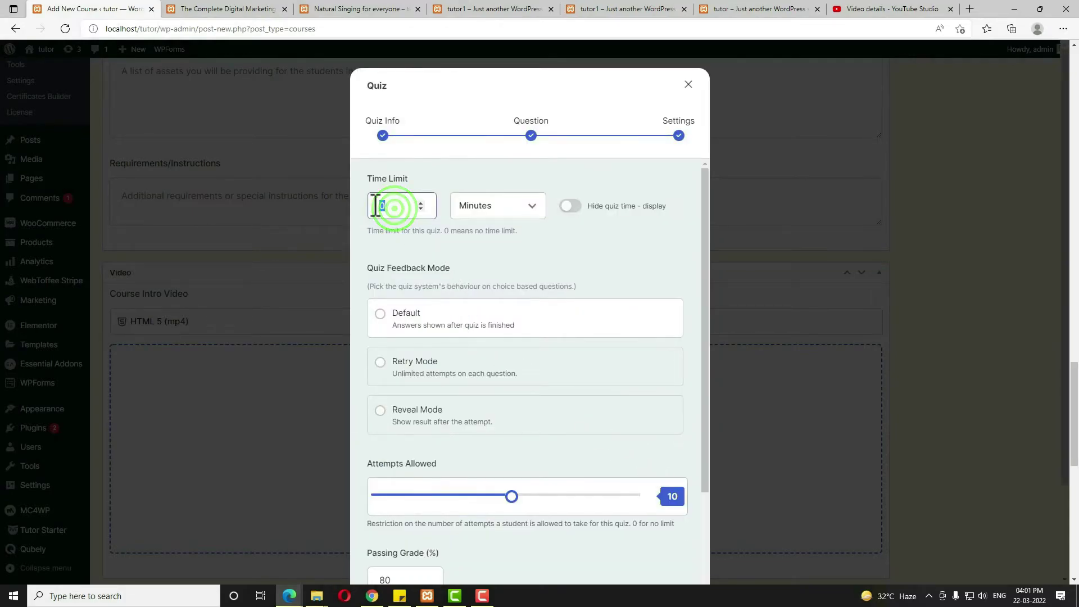
text(2)
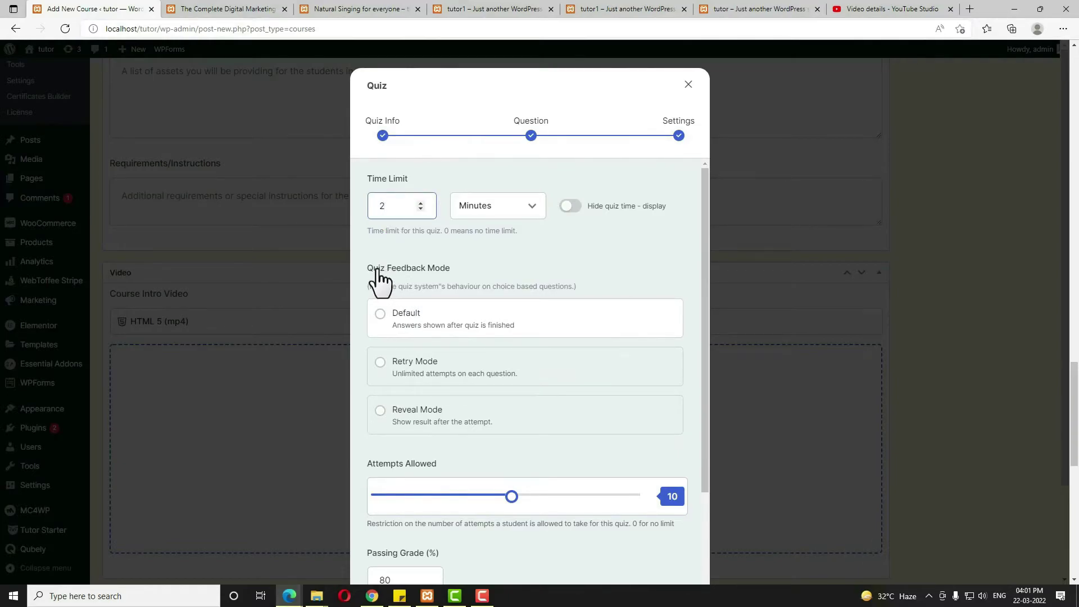
click(383, 329)
Allow 4 quiz attempts, set the passing grade to 70%, and save the quiz settings
scroll(378, 337, down, 2)
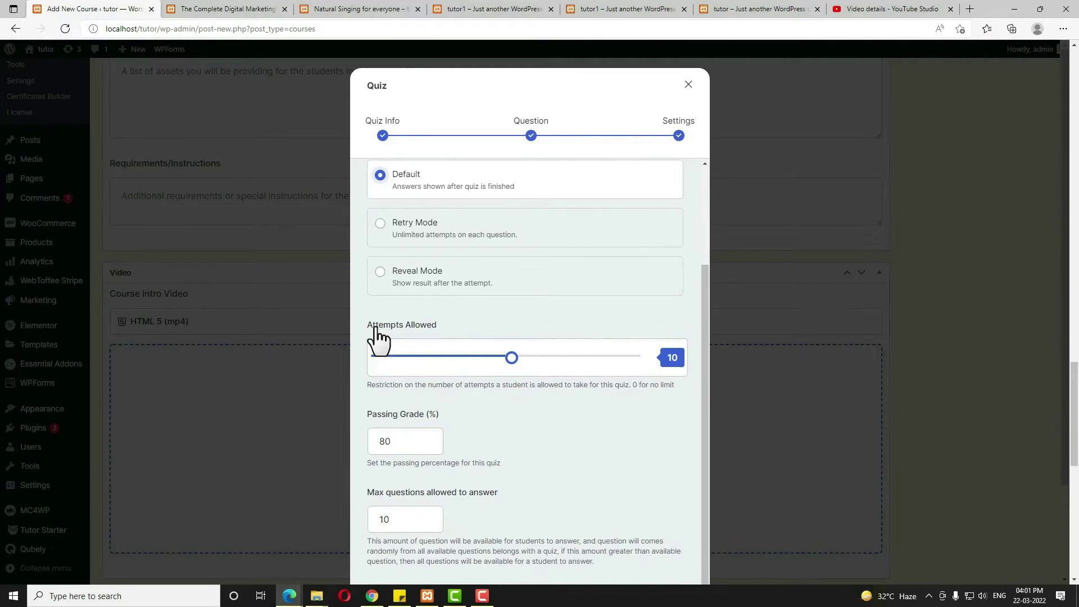
drag(511, 358, 436, 360)
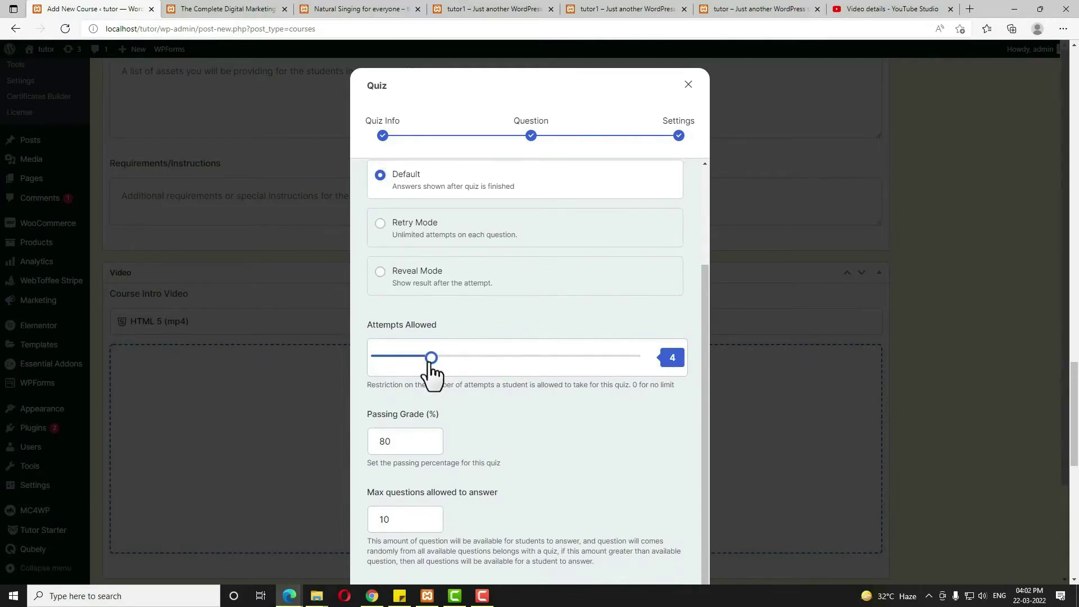
double_click(400, 443)
text(70)
scroll(559, 465, down, 1)
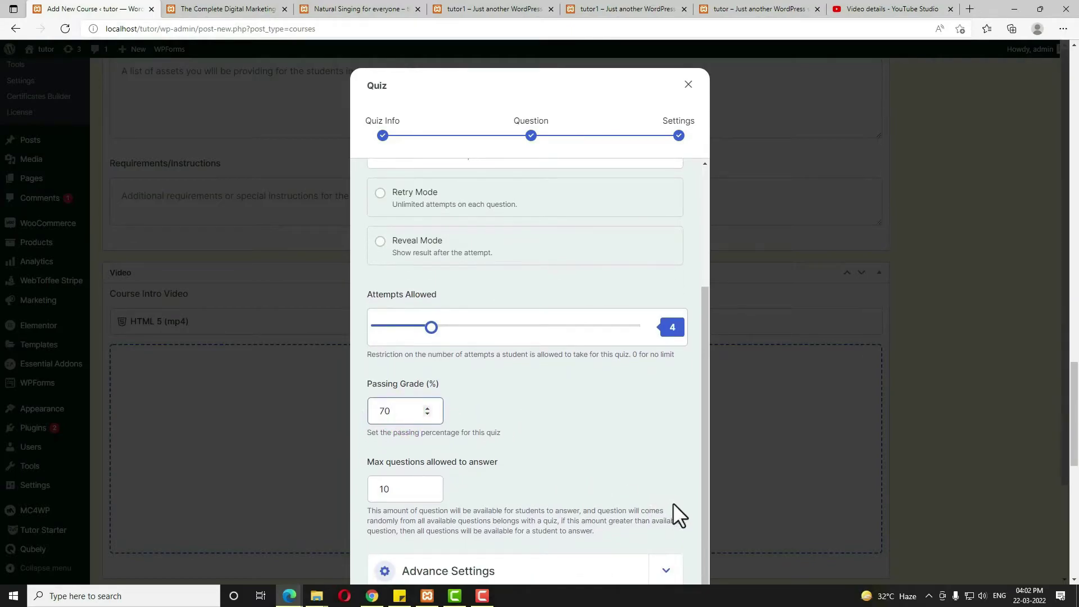
scroll(679, 514, down, 3)
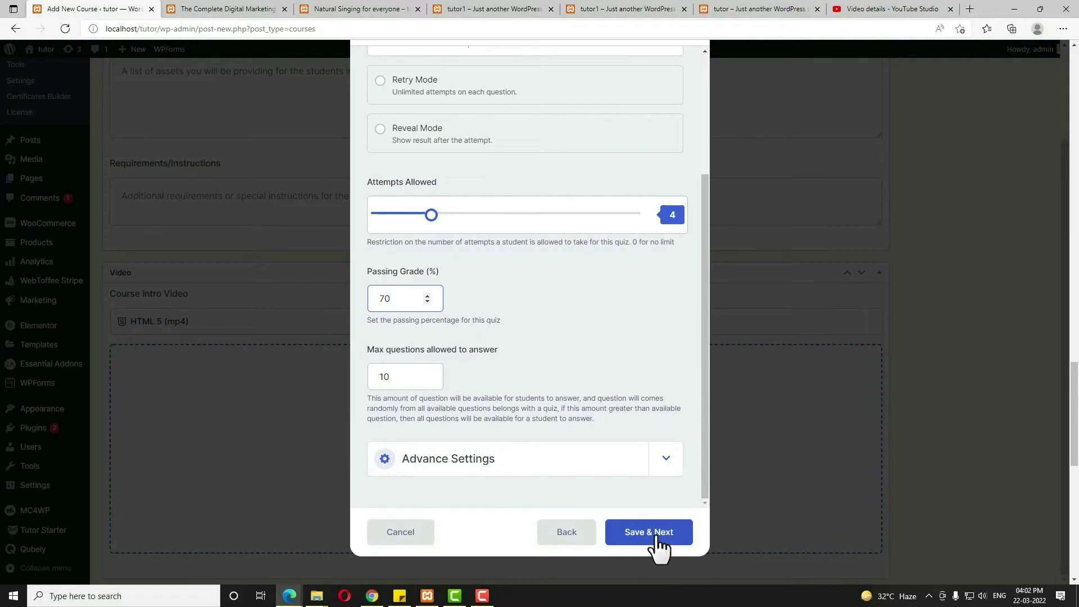
click(654, 533)
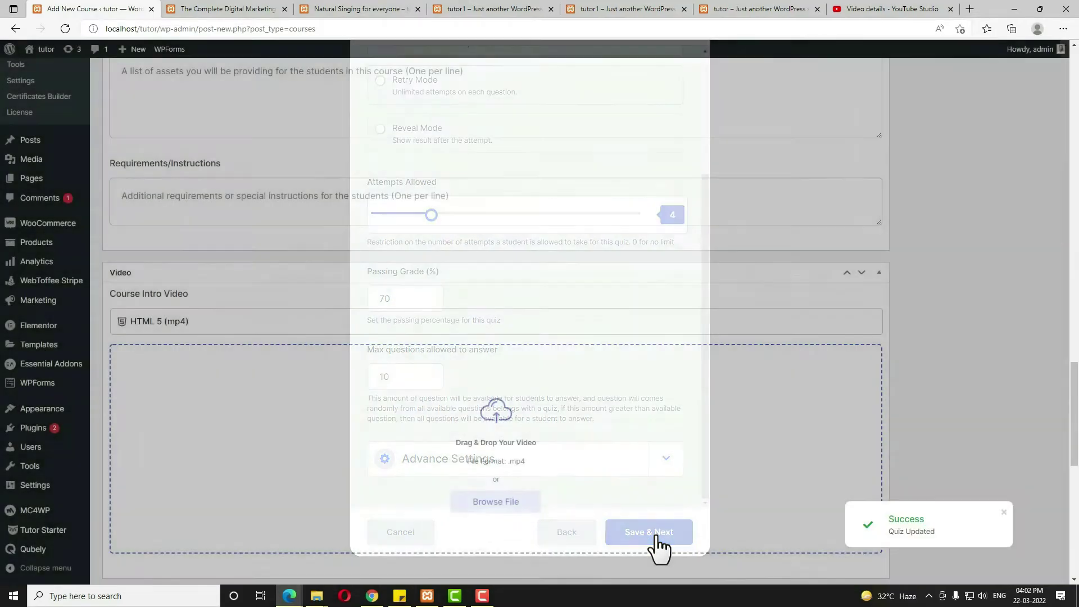
Copy "Know how to configure Wordpress for best results" from the Digital Marketing Bootcamp course page into the new course's What Will I Learn field
scroll(639, 487, up, 10)
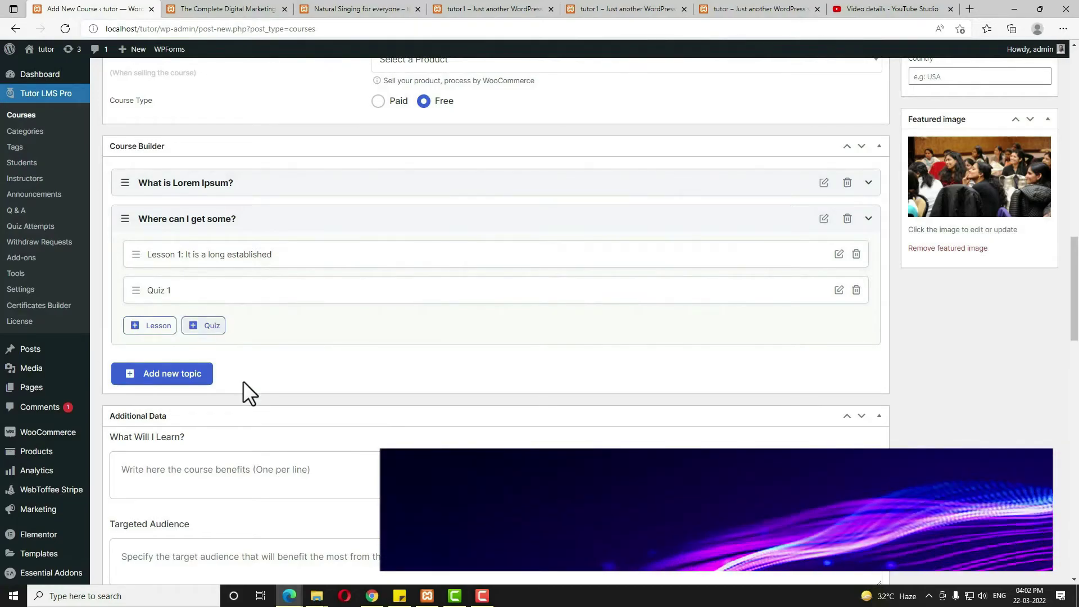
scroll(284, 414, down, 2)
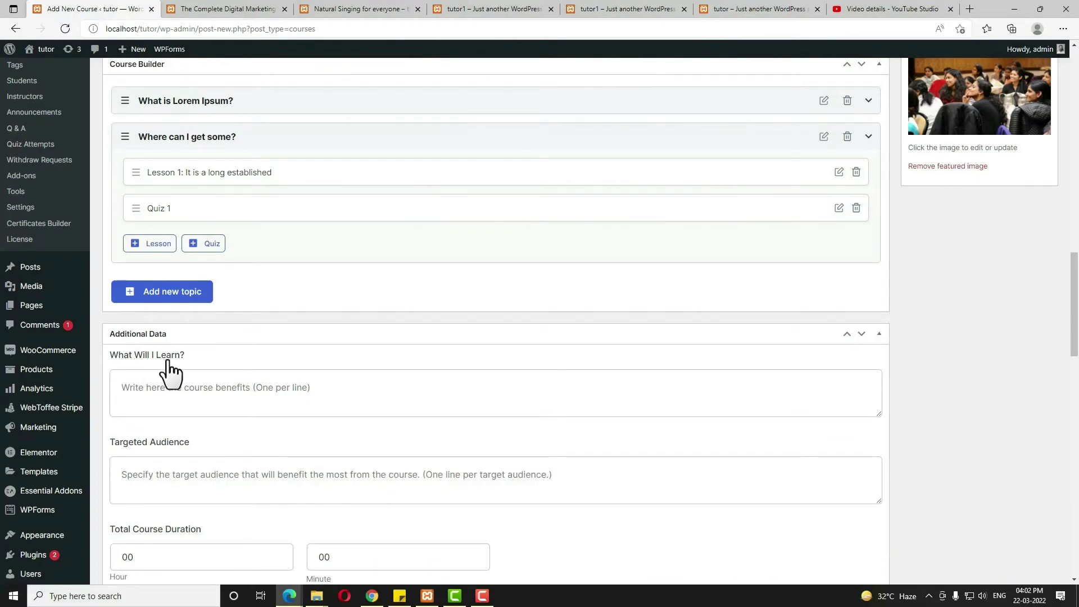
click(241, 9)
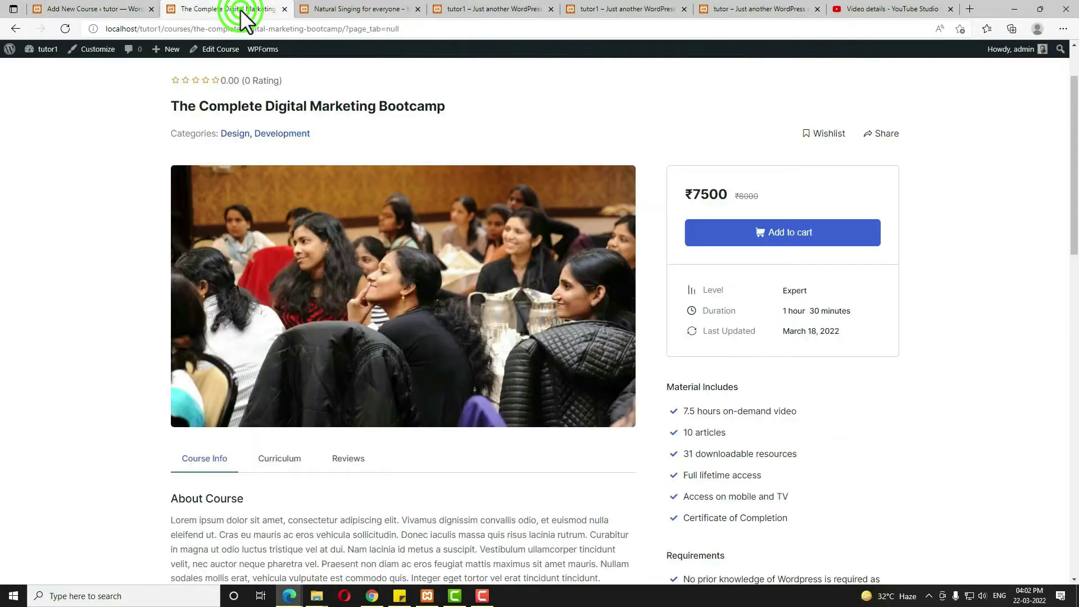
scroll(338, 279, down, 10)
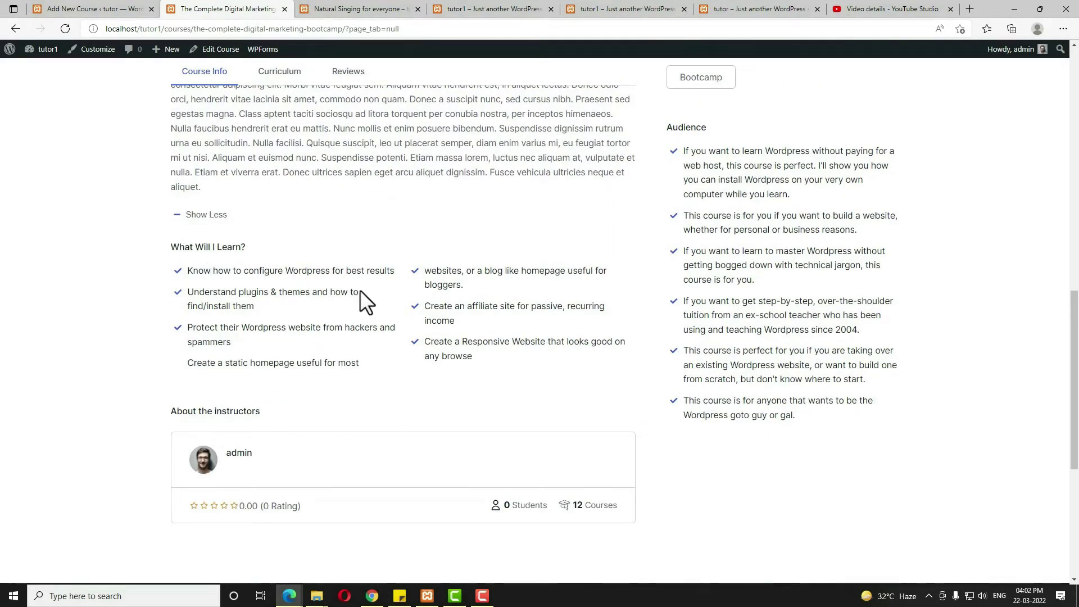
drag(397, 271, 213, 270)
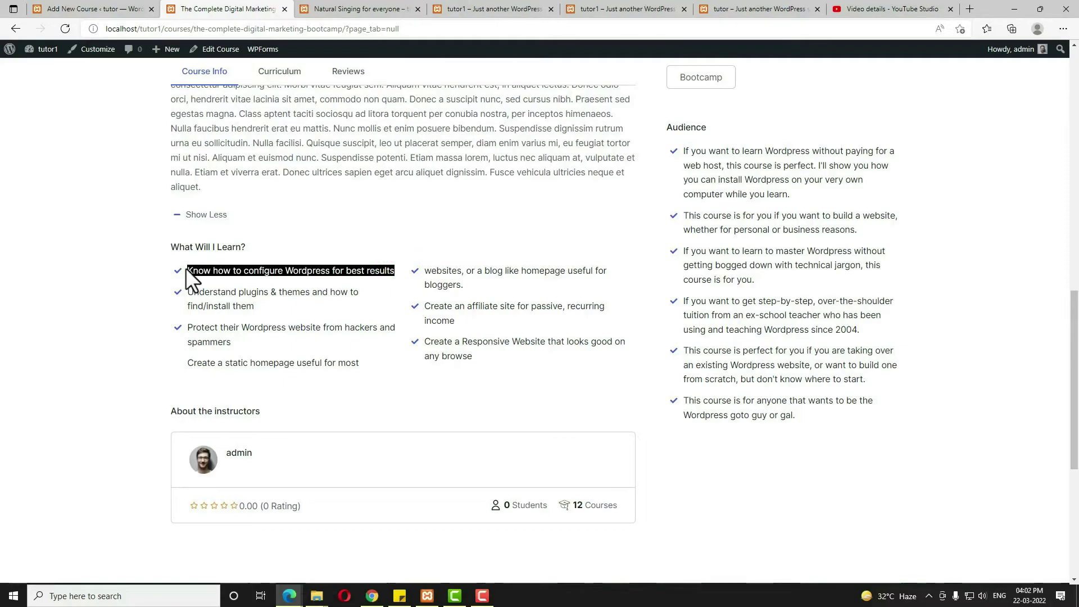
click(119, 9)
click(209, 388)
text(Know how to configure Wordpress for best results)
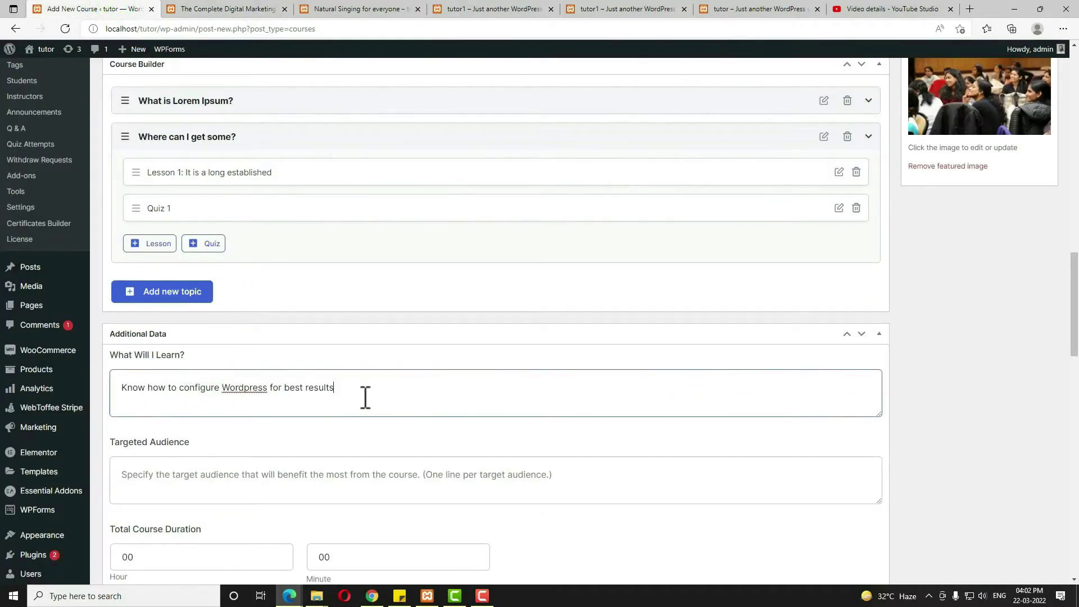
Copy "Understand plugins & themes and how to find/install them" from the Bootcamp page as a second line of What Will I Learn
click(248, 9)
drag(372, 316, 191, 291)
key(ctrl+c)
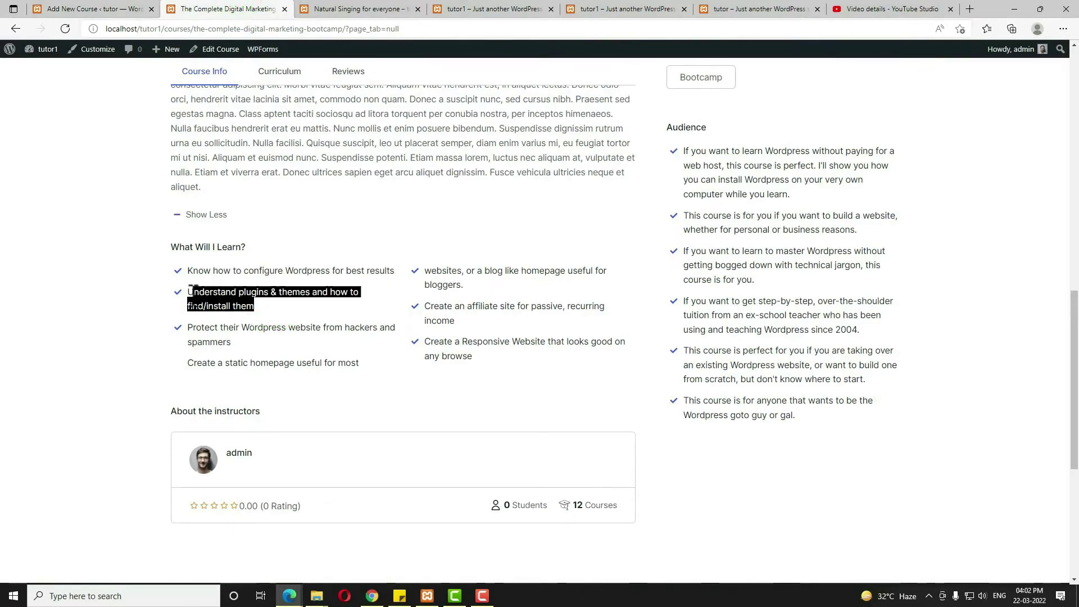
click(101, 9)
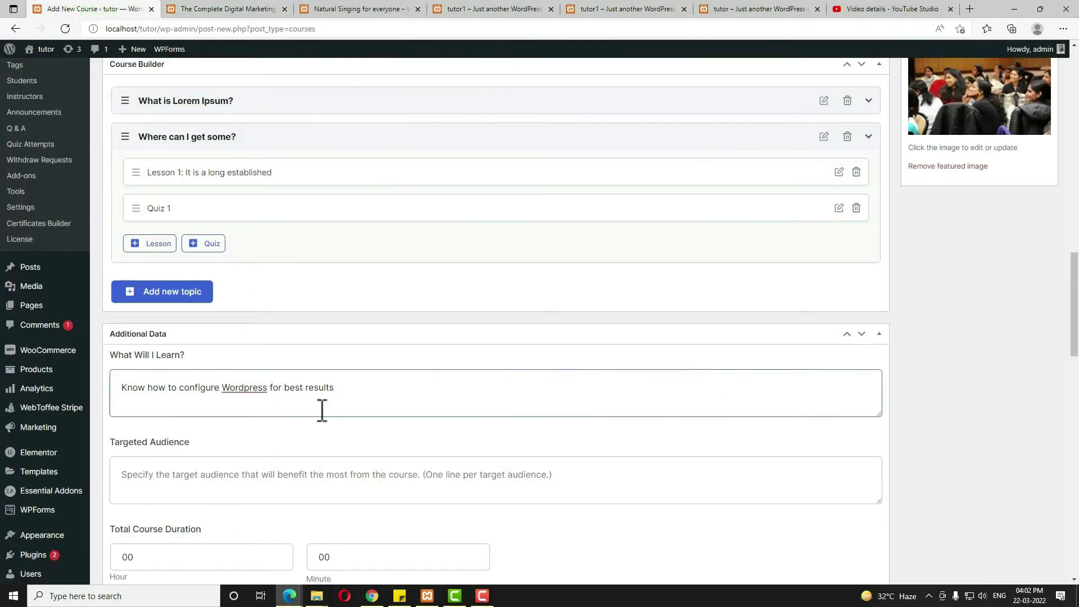
key(Return)
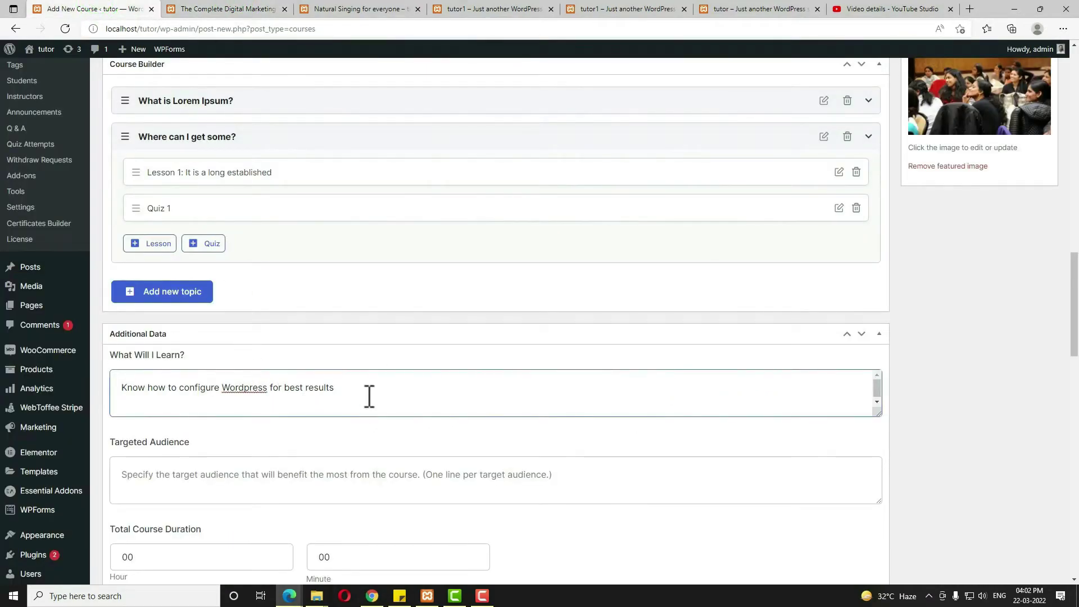
key(ctrl+v)
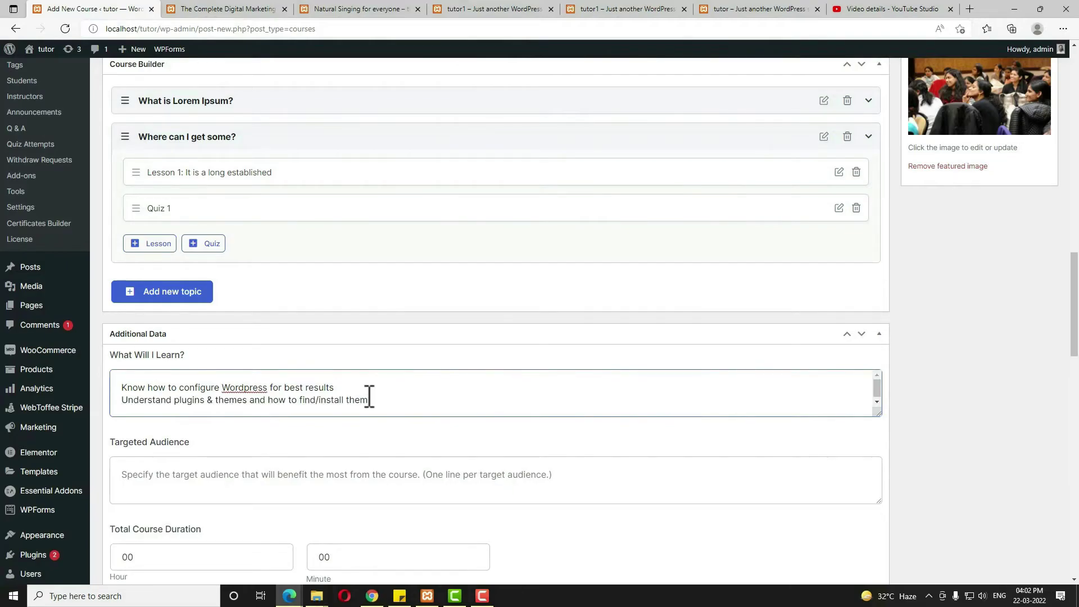
Append the Bootcamp page text from "Protect their Wordpress website from hackers and spammers" through "About the instructors" to What Will I Learn
key(ctrl+Tab)
drag(407, 384, 185, 325)
key(ctrl+c)
click(49, 10)
key(ctrl+v)
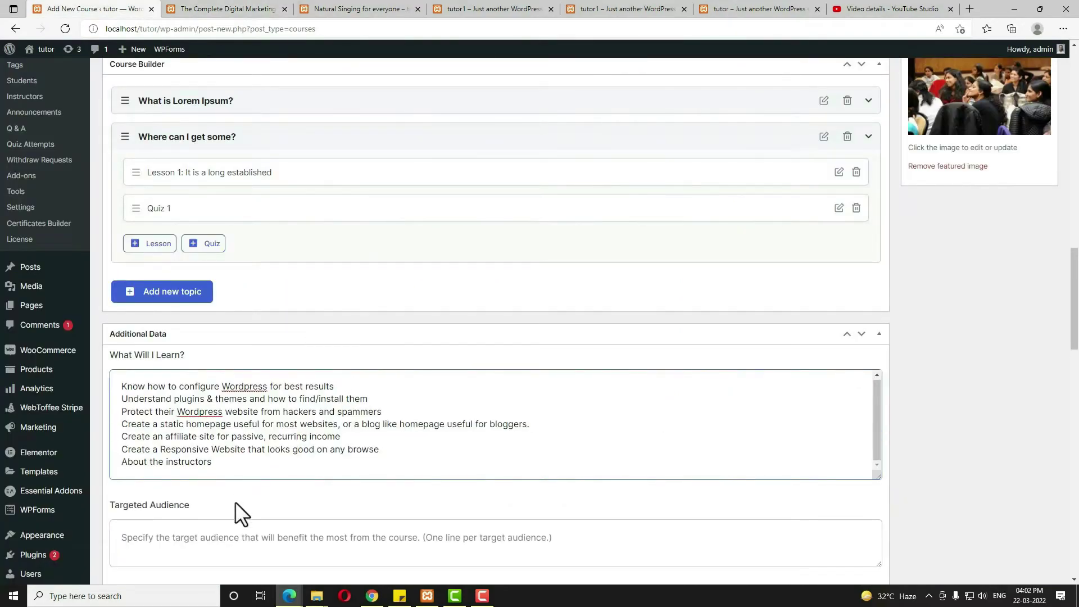
Copy all six Audience points from the Bootcamp course page into the new course's Targeted Audience field
scroll(235, 498, down, 2)
click(236, 8)
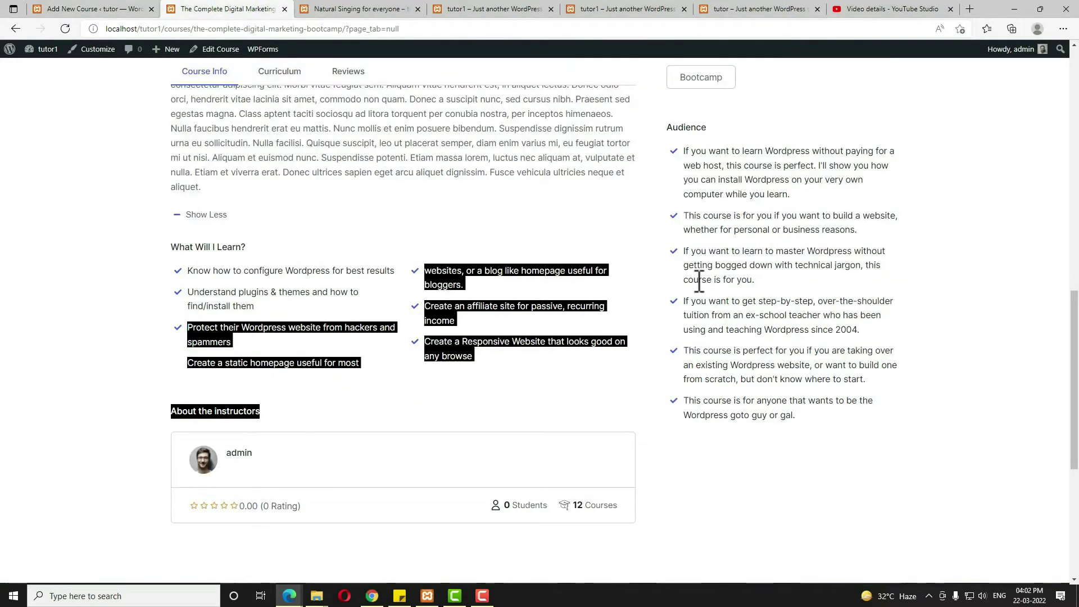
drag(806, 416, 686, 147)
key(ctrl+c)
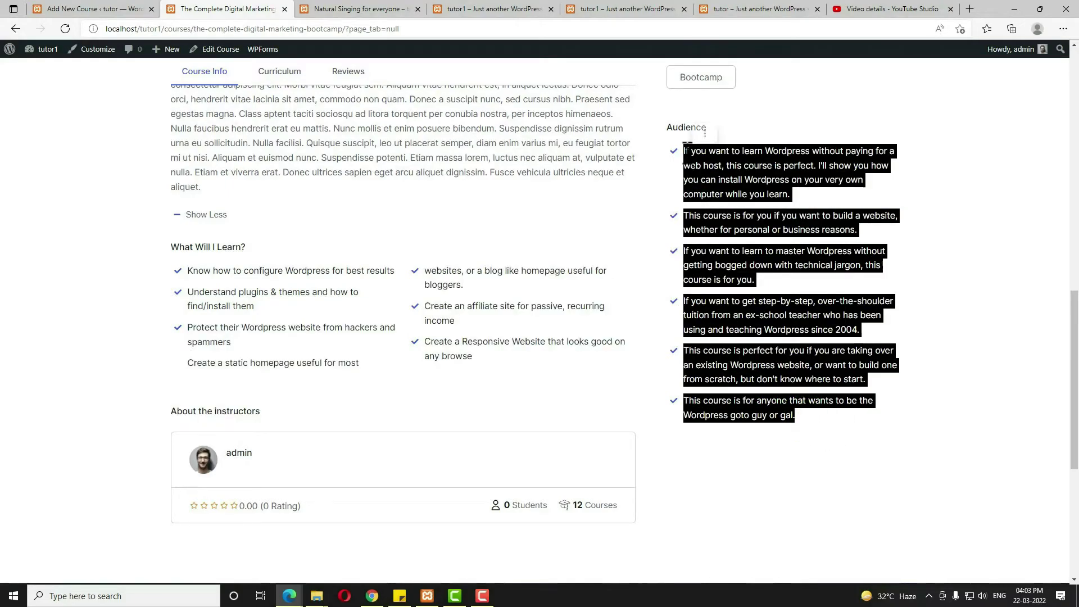
click(128, 9)
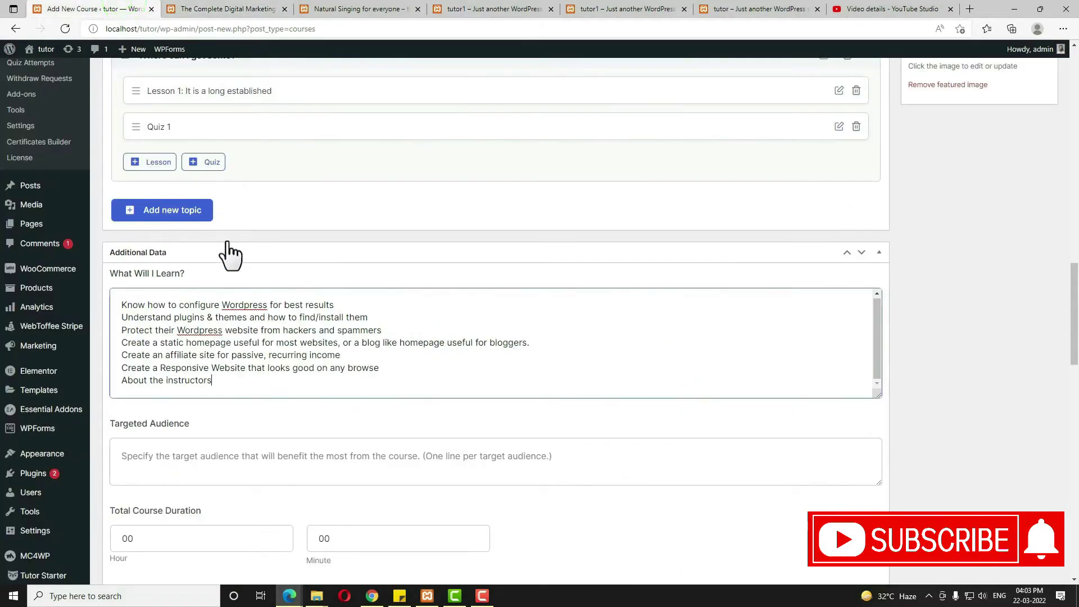
click(250, 453)
key(ctrl+v)
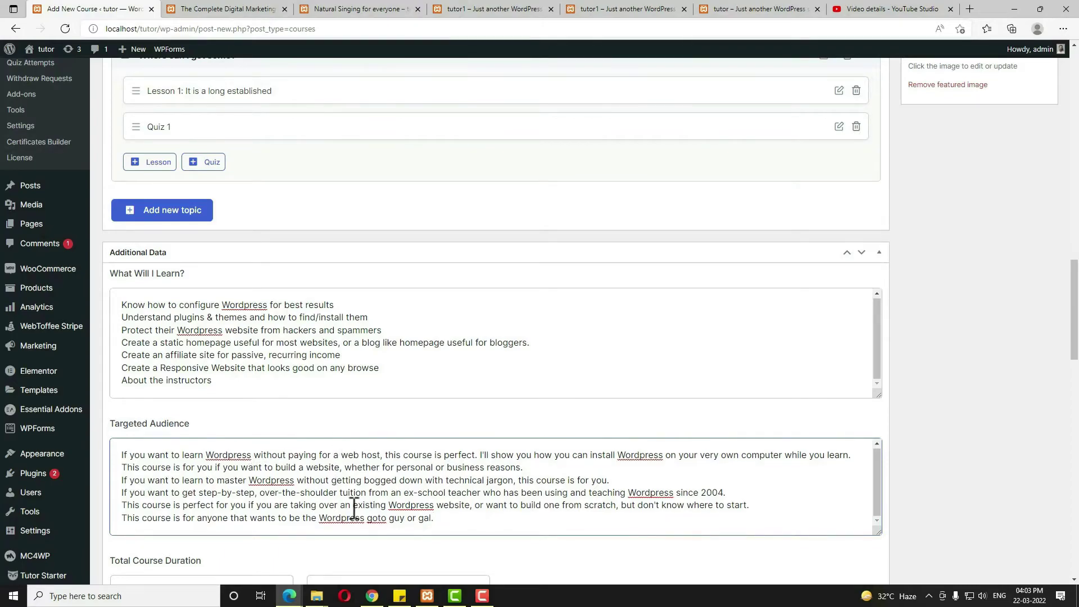
Set the total course duration to 1 hour 30 minutes
scroll(618, 526, down, 3)
click(162, 426)
mouse_move(84, 411)
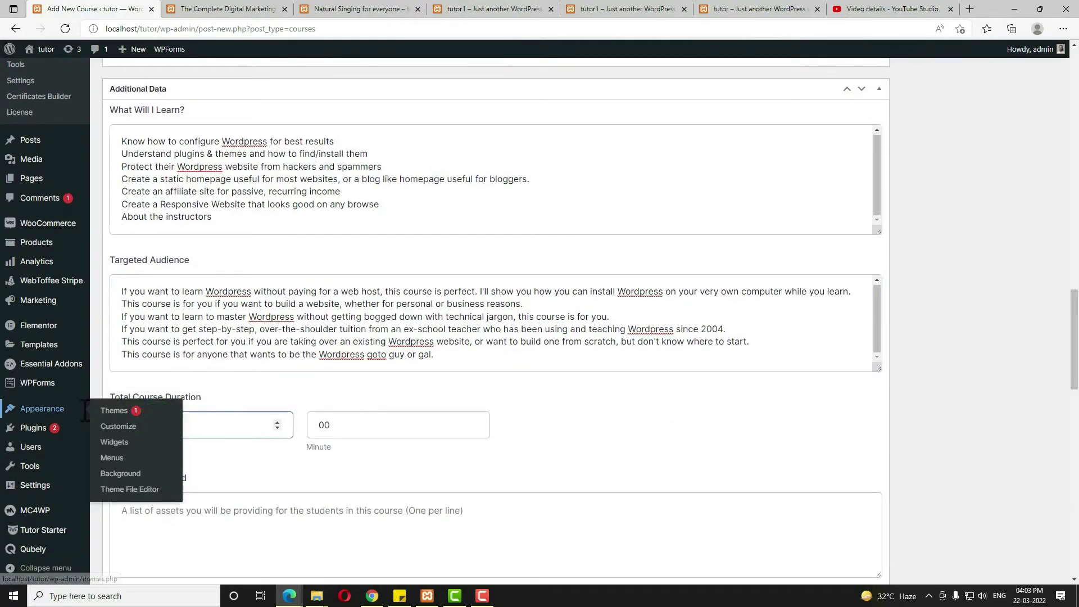
drag(354, 423, 313, 416)
scroll(663, 461, down, 3)
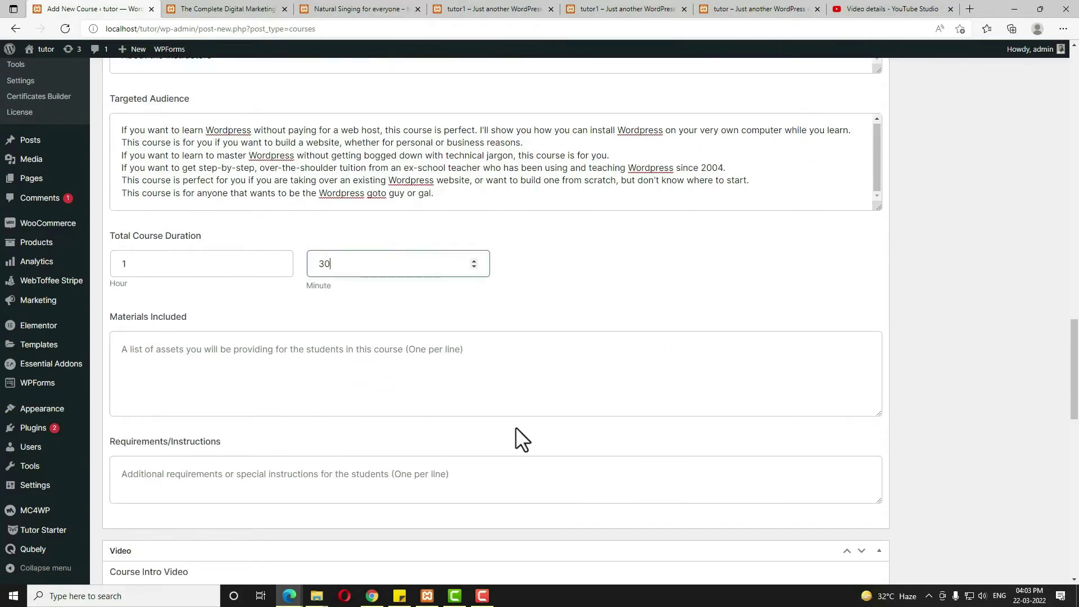
Copy the Bootcamp page's materials list, from "7.5 hours on-demand video" to "Certificate of Completion", into the Materials Included field
click(218, 6)
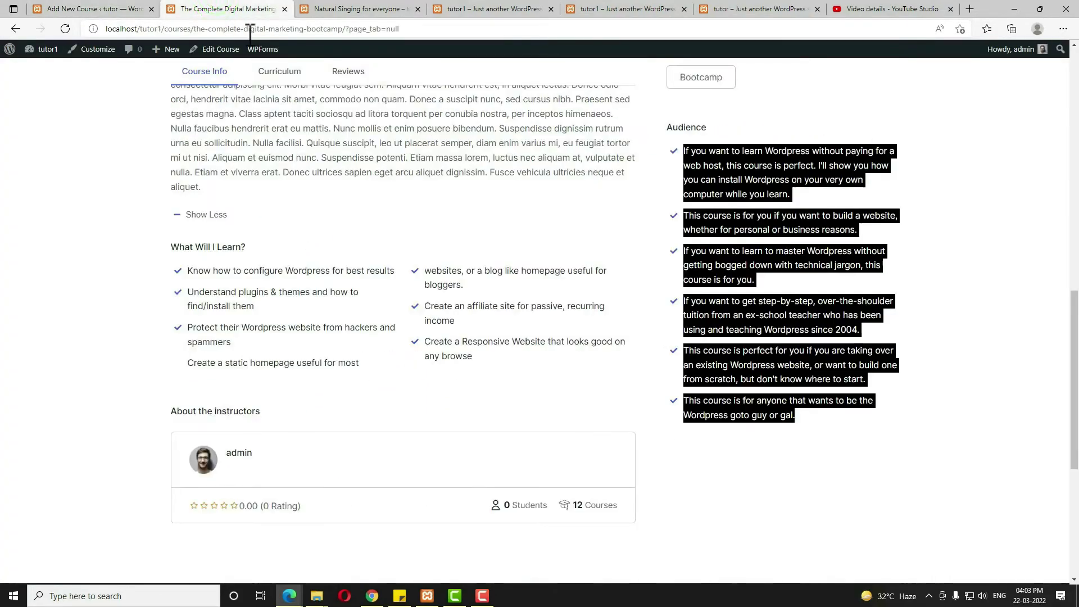
scroll(781, 341, up, 4)
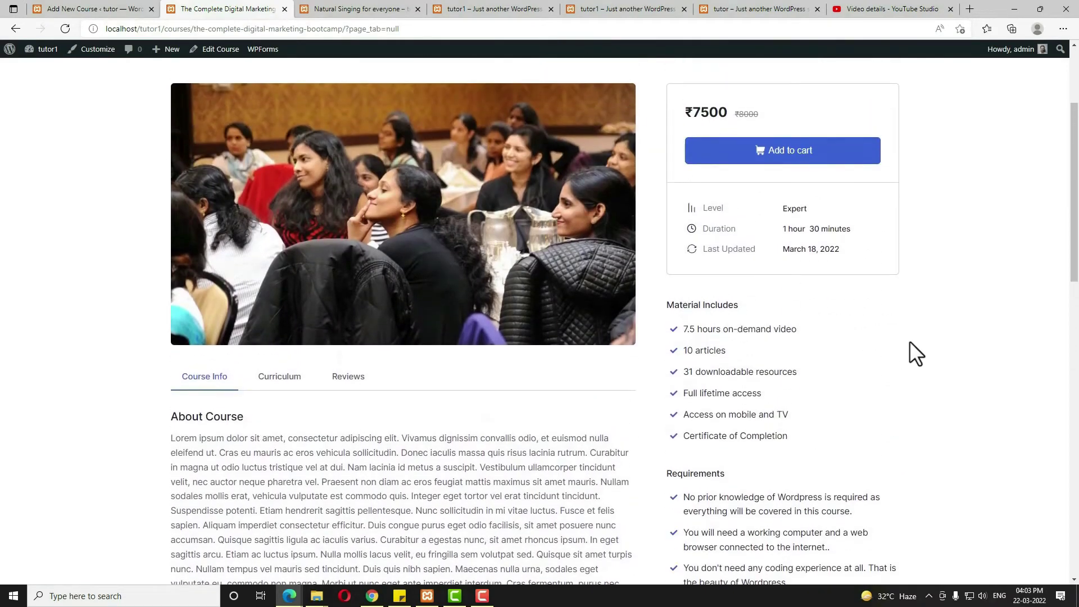
drag(812, 436, 690, 332)
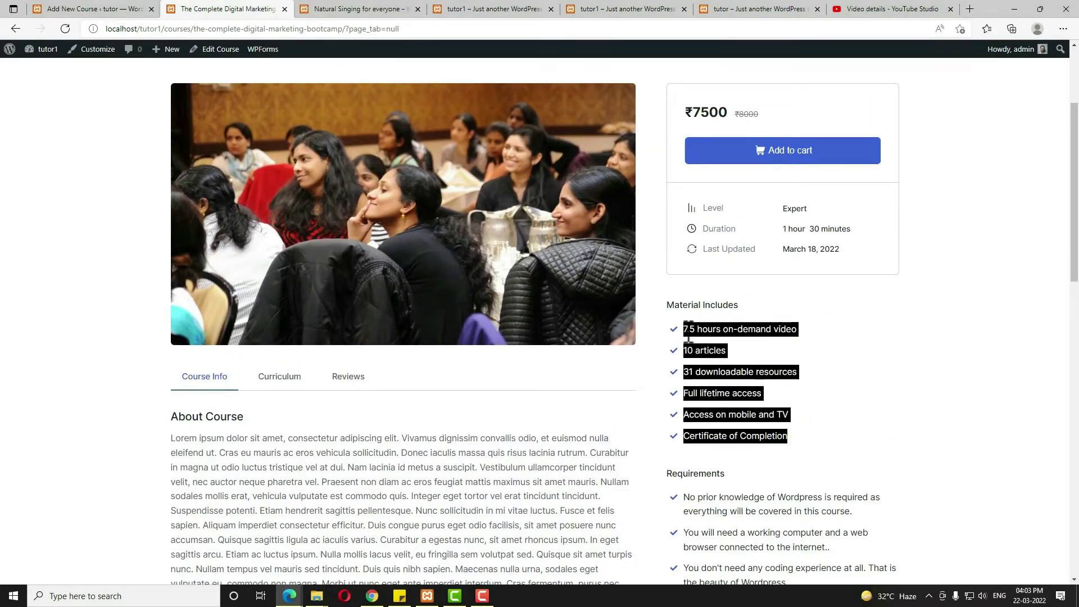
click(90, 8)
click(214, 386)
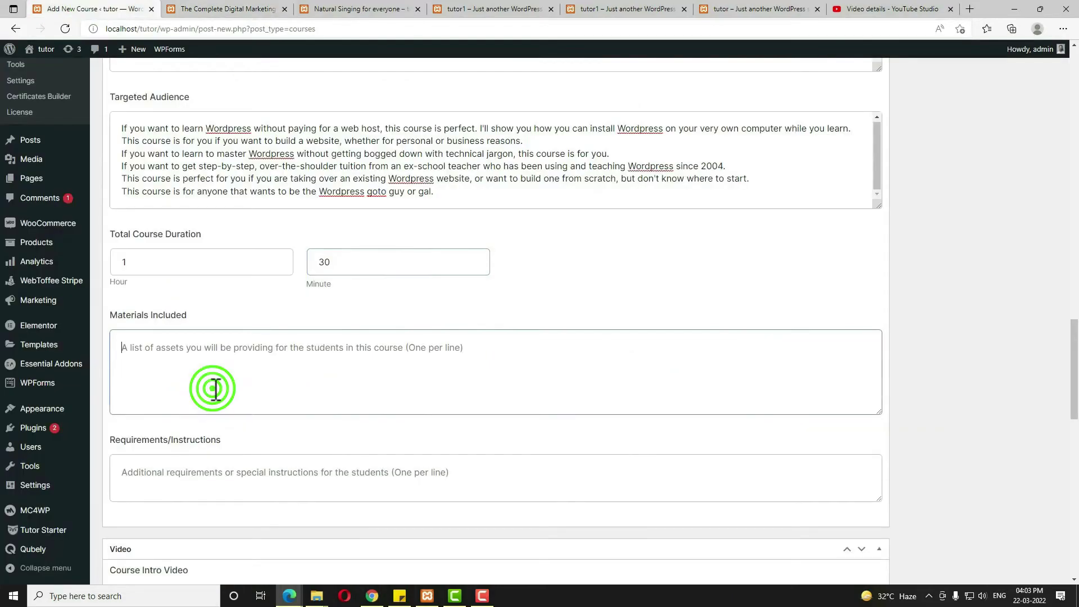
text(7.5 hours on-demand video 10 articles 31 downloadable resources Full lifetime access Access on mobile and TV Certificate of Completion)
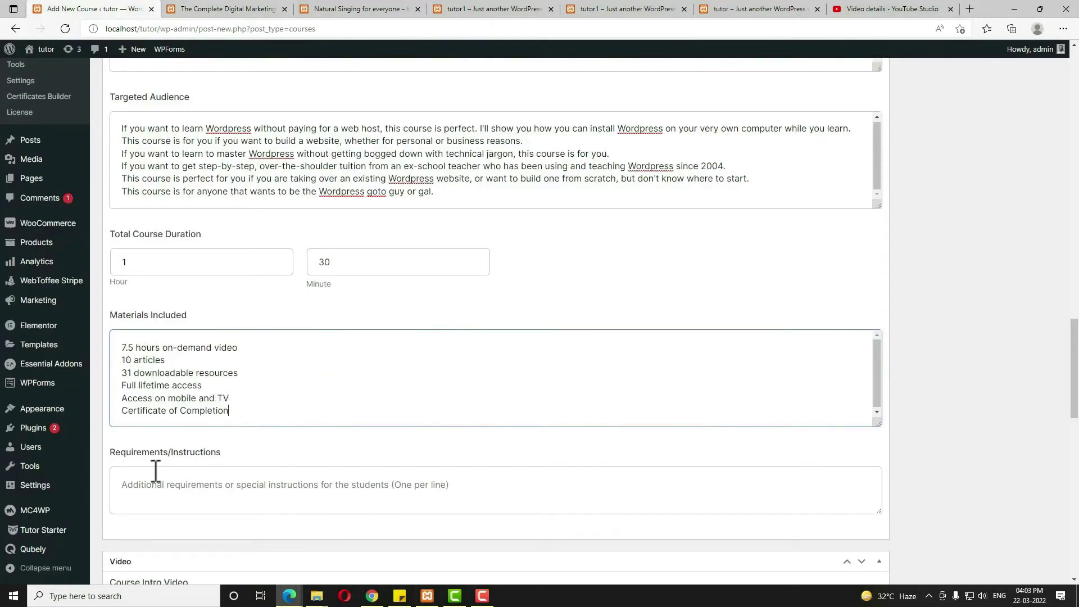
Copy the three Requirements points from the Bootcamp course page into the new course's Requirements/Instructions field
click(210, 5)
scroll(797, 426, down, 4)
drag(811, 337, 673, 259)
key(ctrl+c)
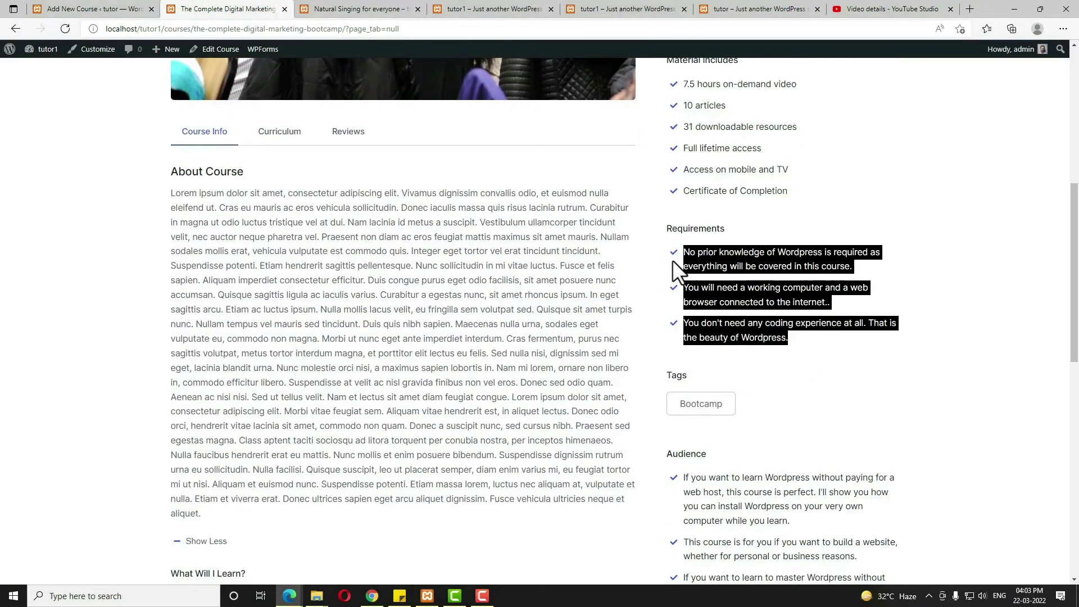
click(98, 9)
scroll(229, 348, down, 3)
click(169, 323)
key(ctrl+v)
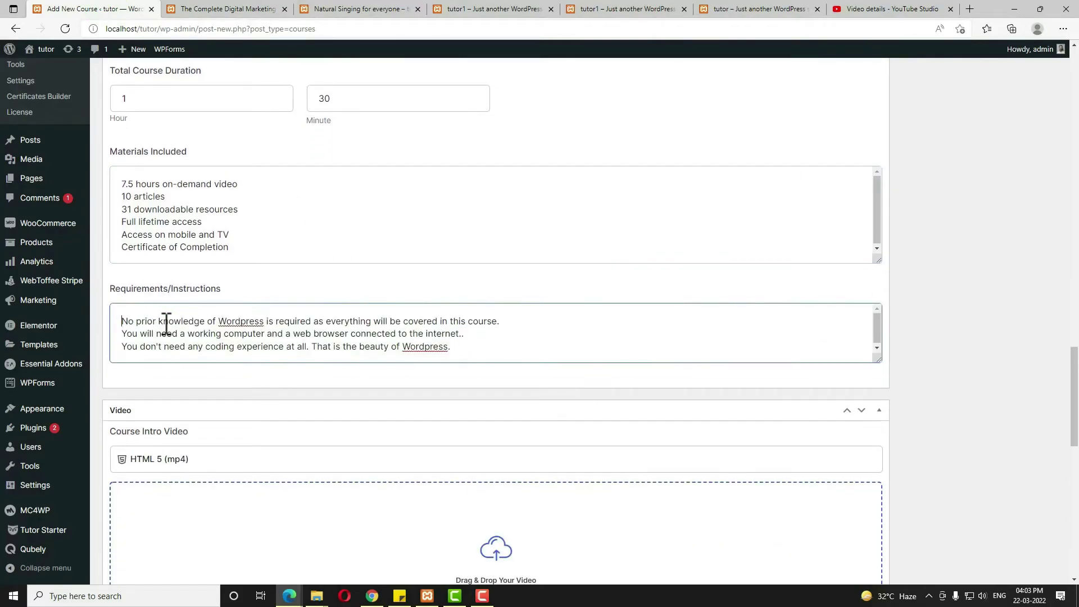
Set the course intro video source to Youtube and copy in the "demo 5" video link from YouTube Studio
scroll(374, 405, down, 3)
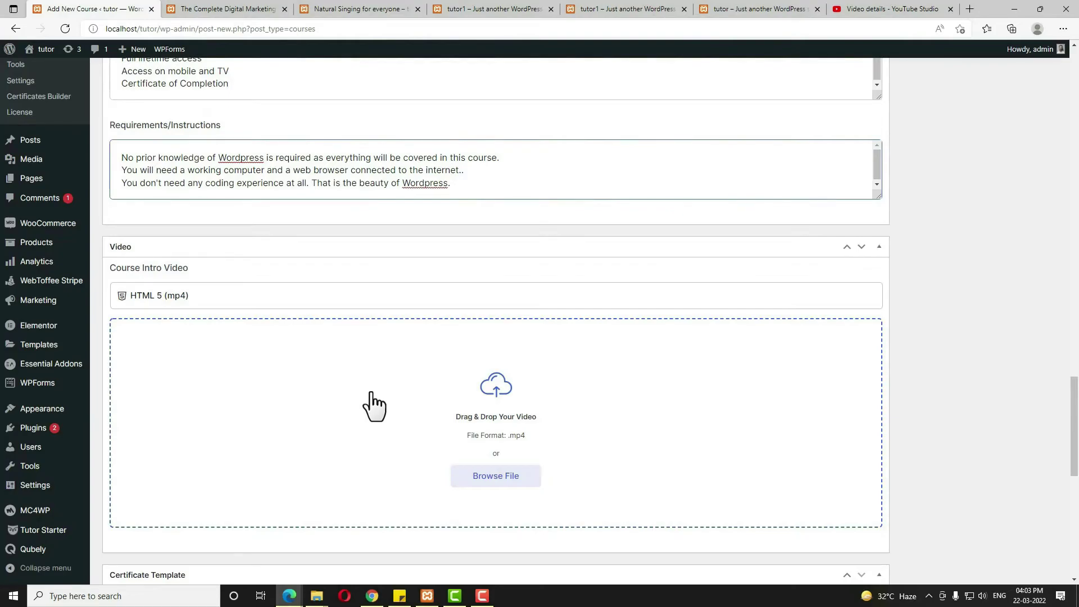
click(729, 304)
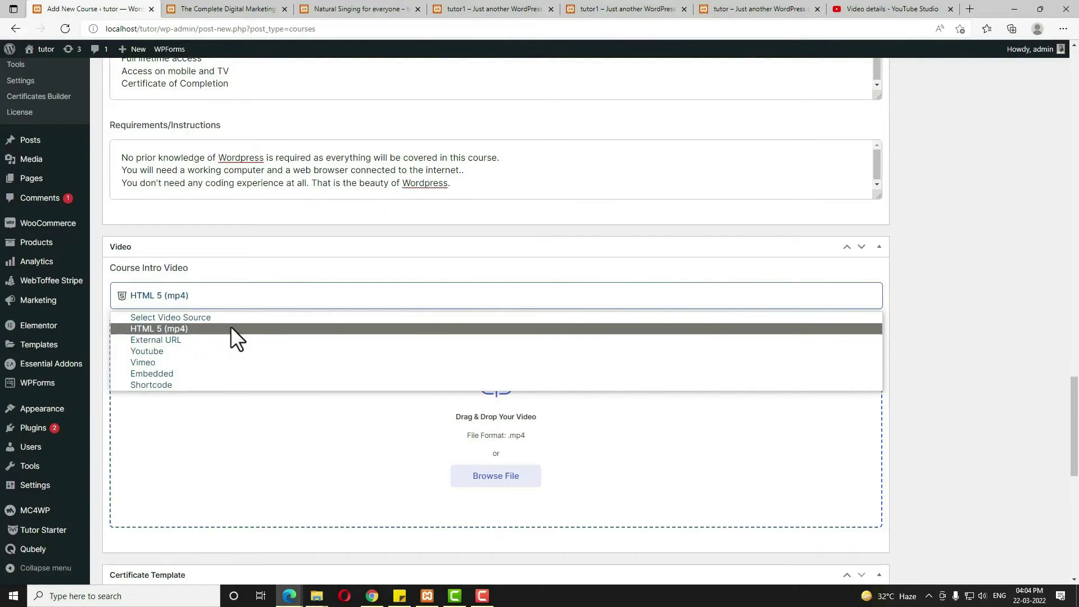
click(217, 355)
click(877, 9)
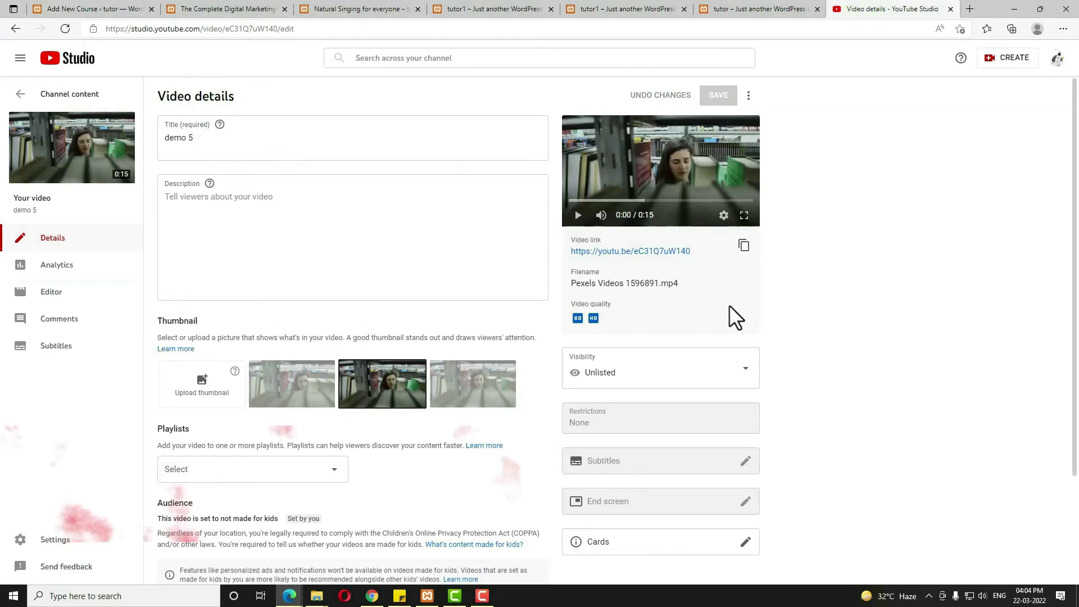
click(745, 247)
click(90, 9)
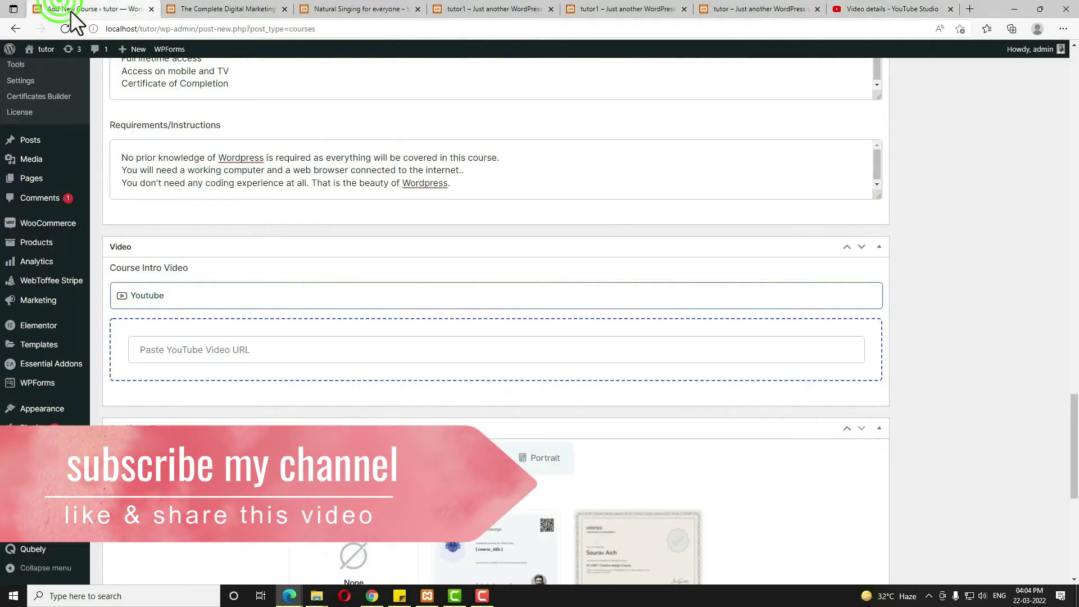
click(229, 348)
key(ctrl+v)
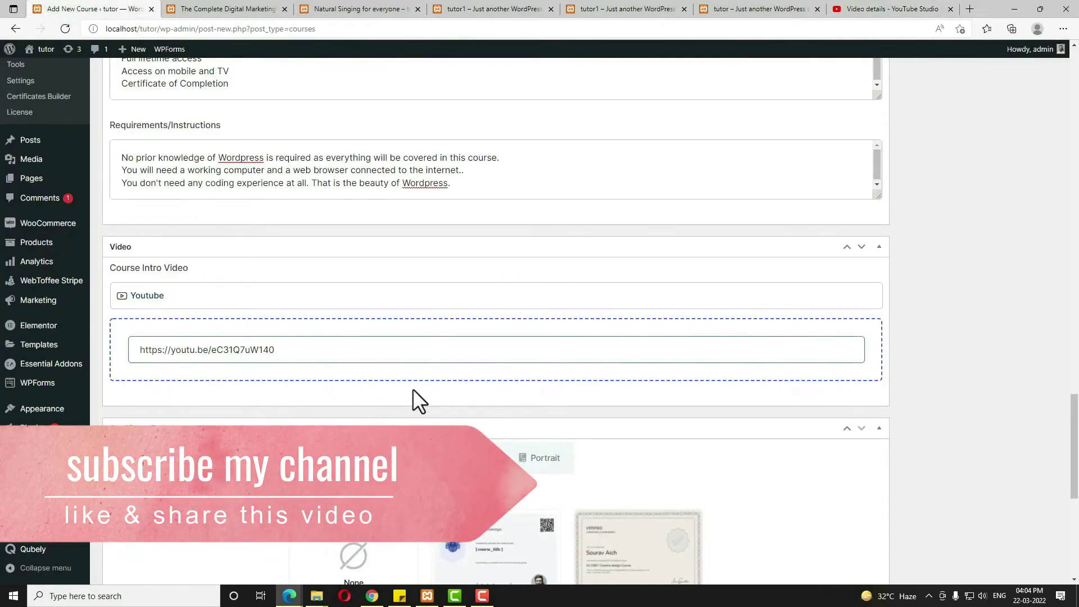
Choose the landscape certificate template with the Webseotips logo and QR code for the course
scroll(187, 368, down, 4)
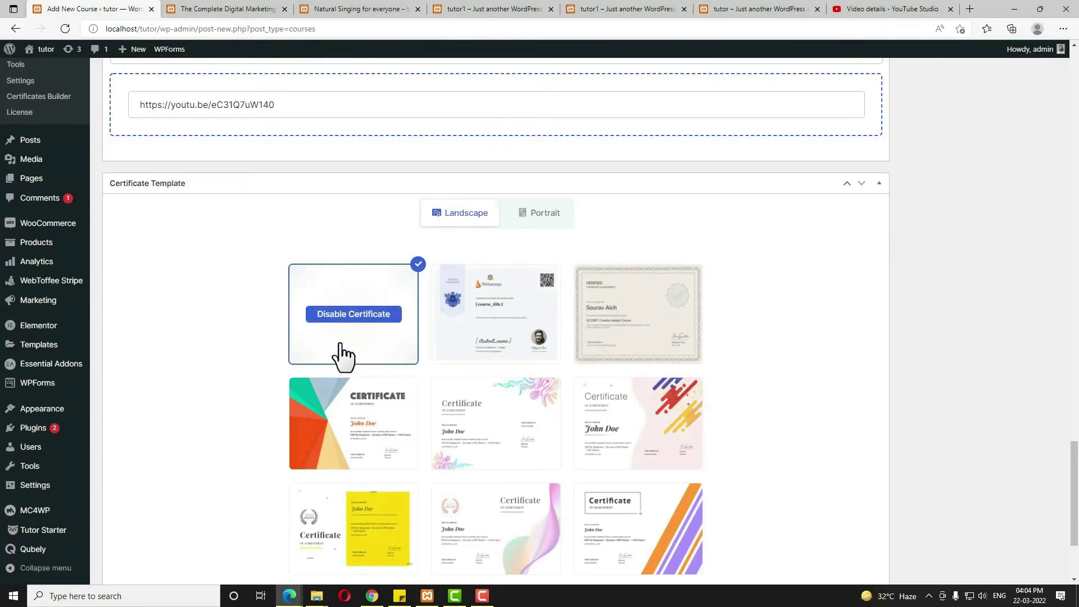
mouse_move(474, 349)
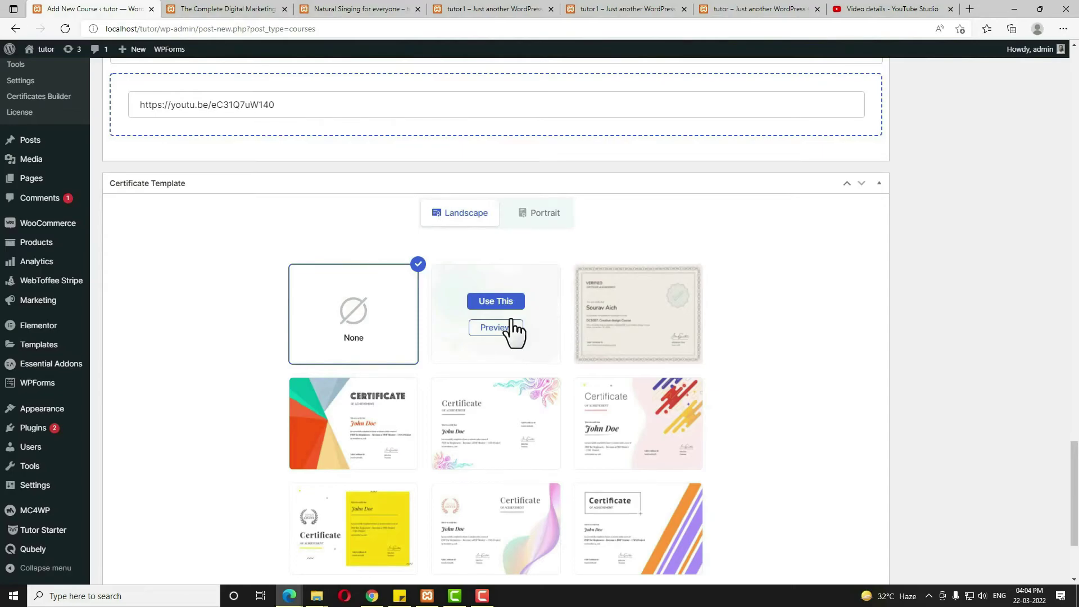
click(498, 303)
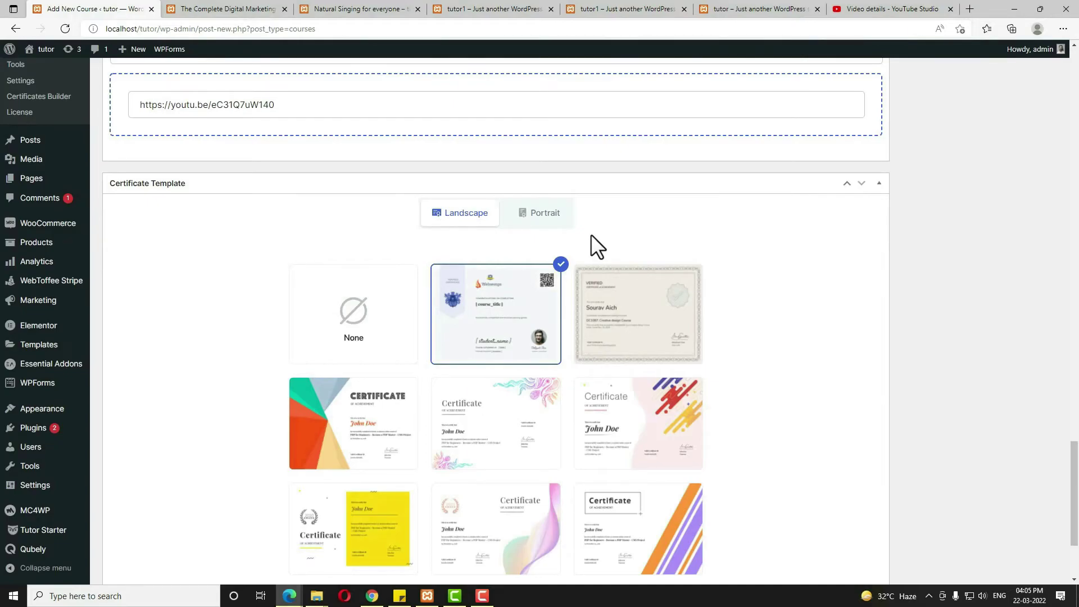
scroll(702, 332, down, 3)
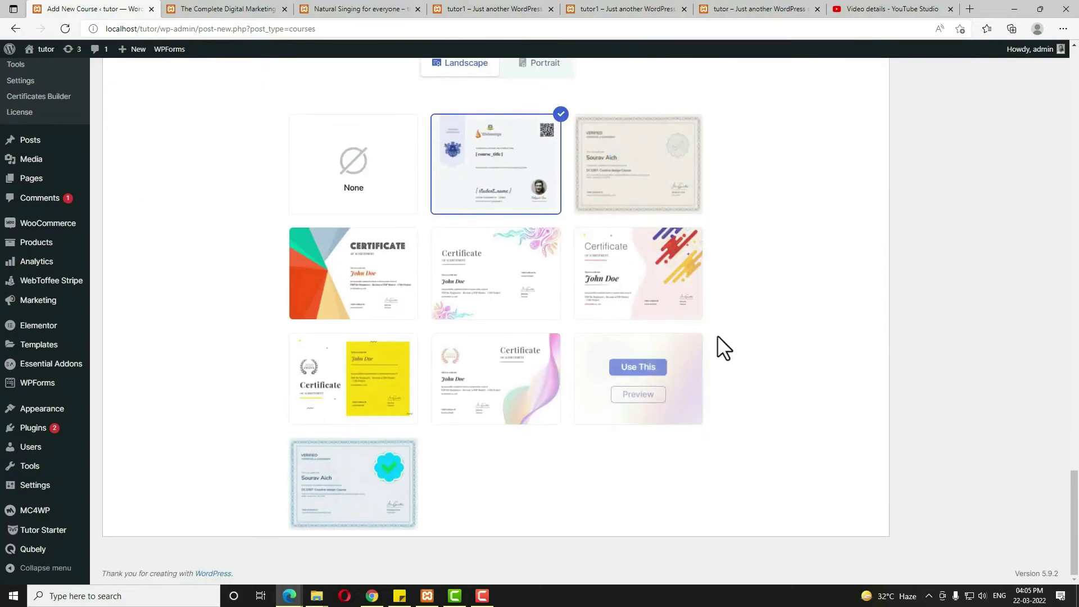
Publish the "Natural Singing for All" course
scroll(759, 360, up, 5)
scroll(796, 378, up, 20)
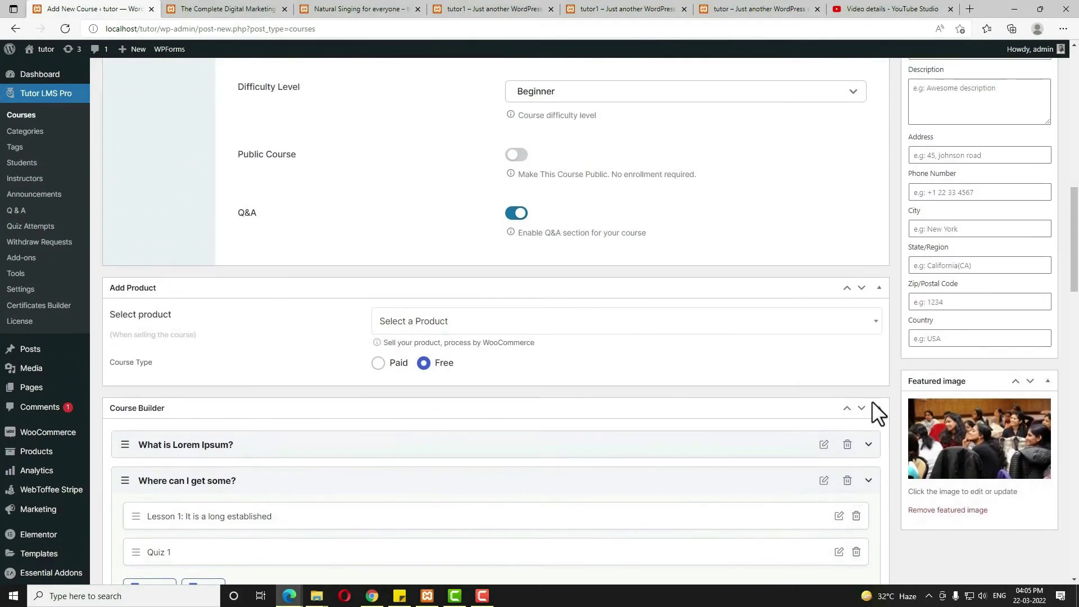
scroll(871, 401, up, 4)
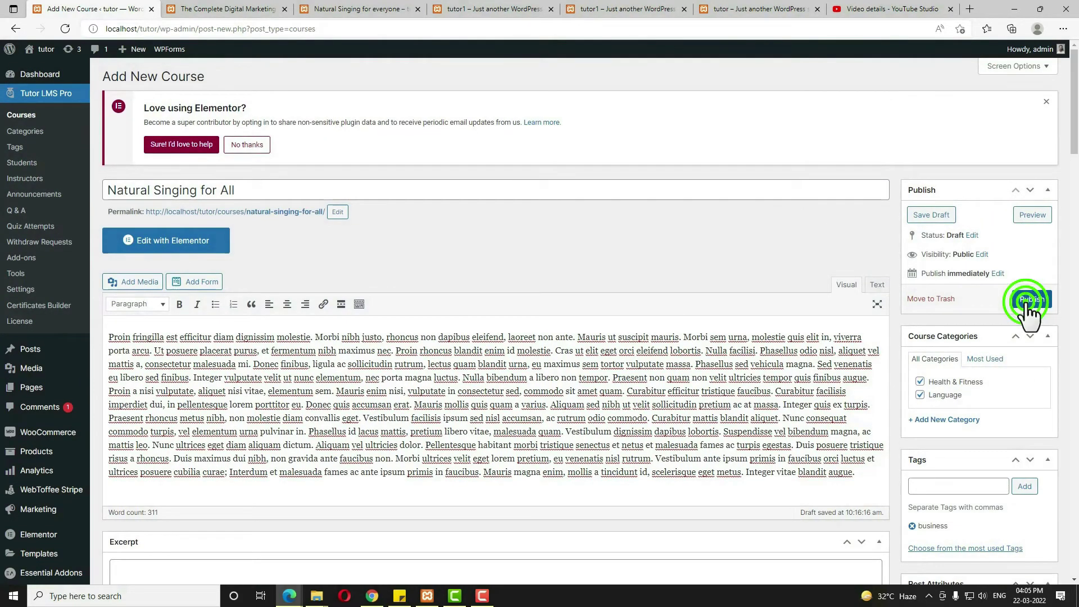
click(1030, 300)
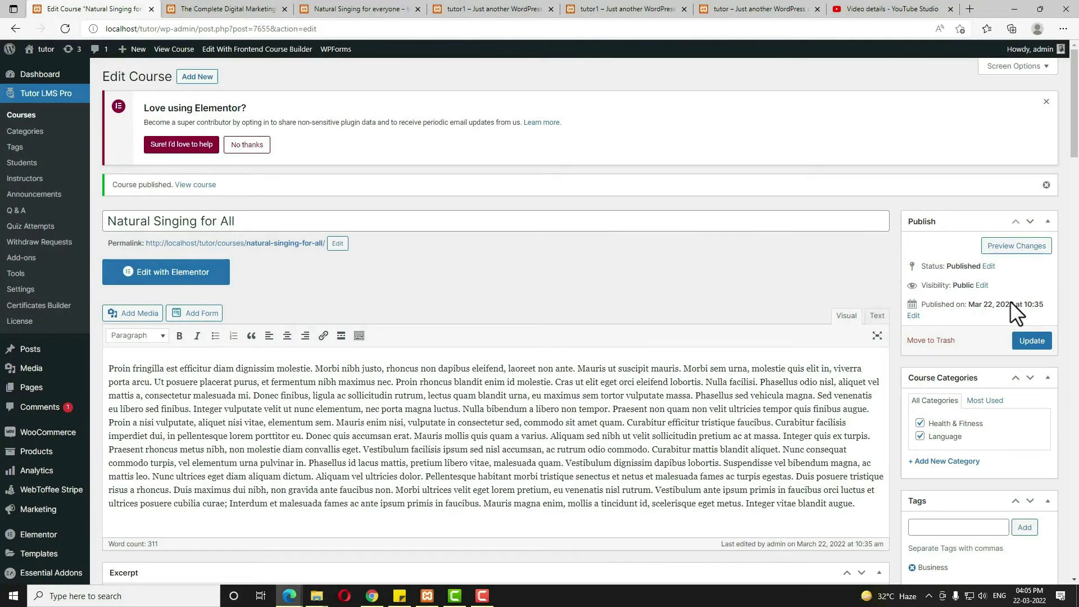
Preview the published course page and review its intro video, course info, requirements, audience and enrollment details
click(1004, 250)
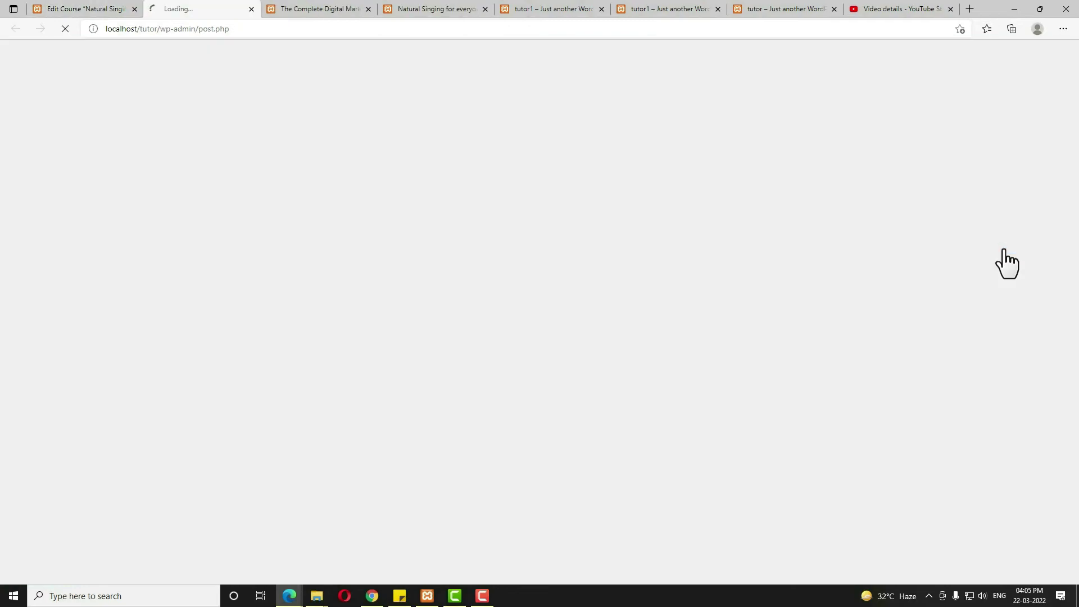
scroll(956, 258, down, 9)
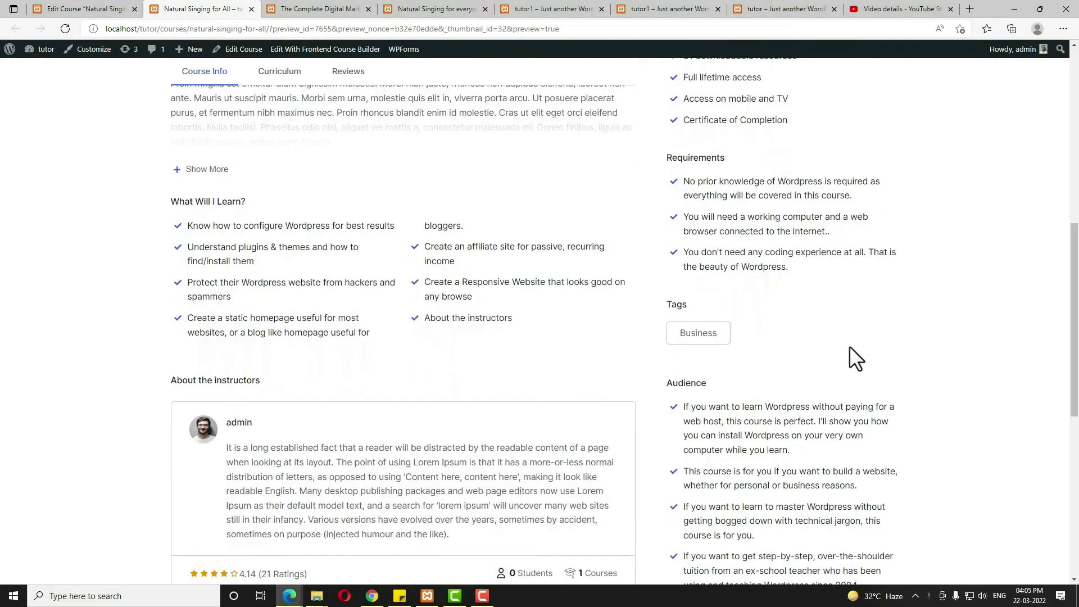
scroll(850, 347, up, 10)
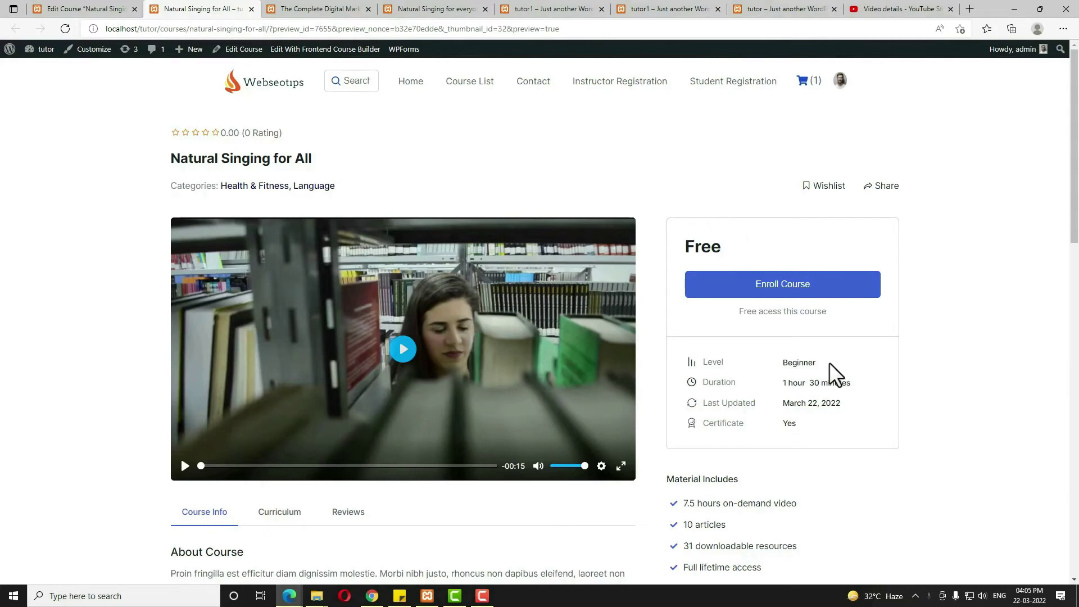
Return to the course editor and open the WooCommerce product categories page
click(87, 9)
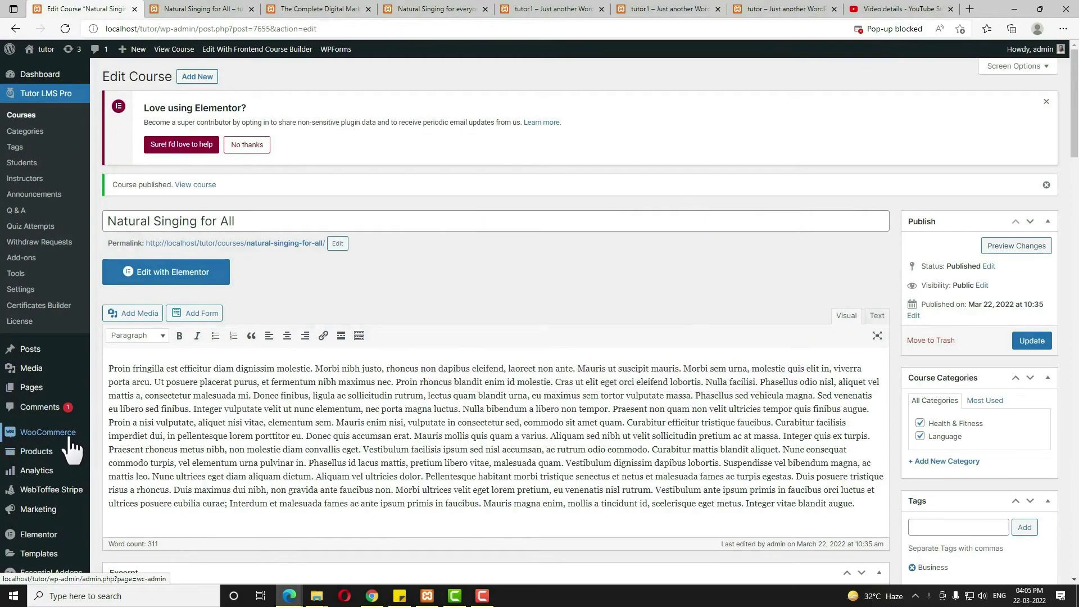
mouse_move(71, 440)
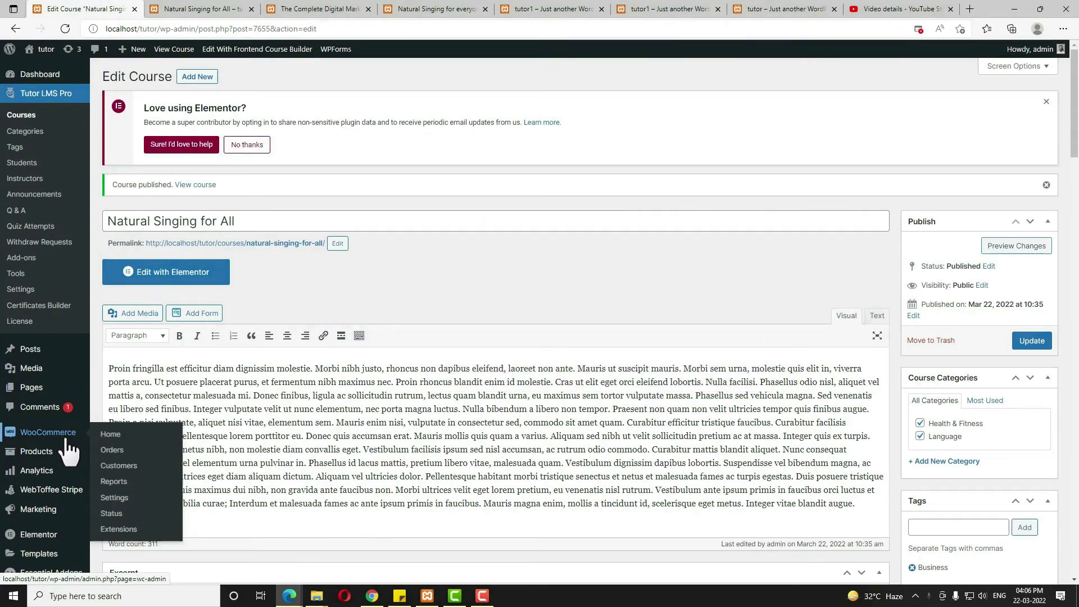
triple_click(272, 224)
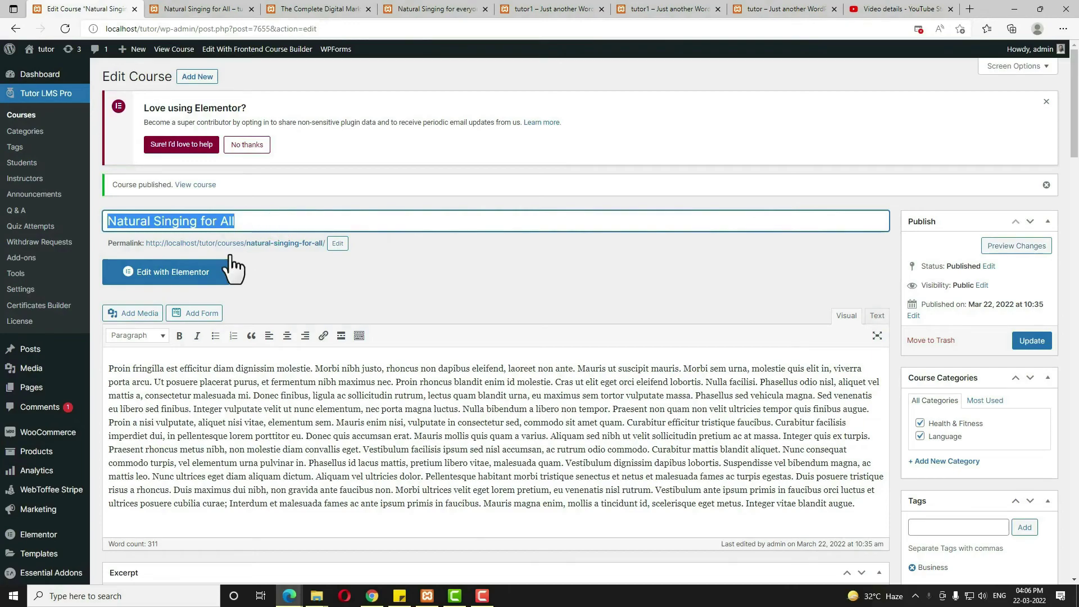
mouse_move(48, 461)
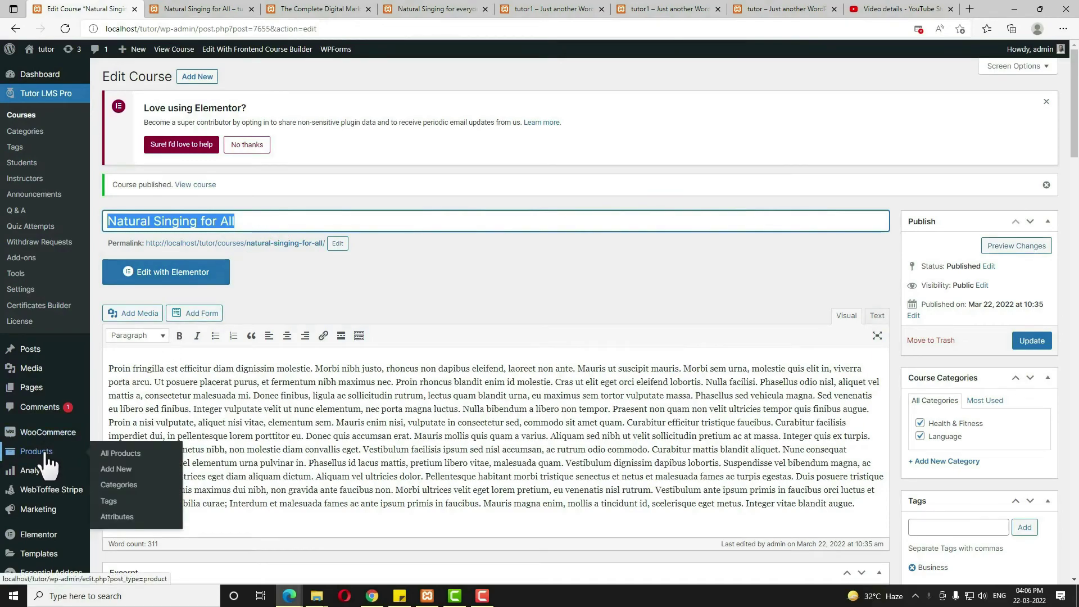
click(121, 486)
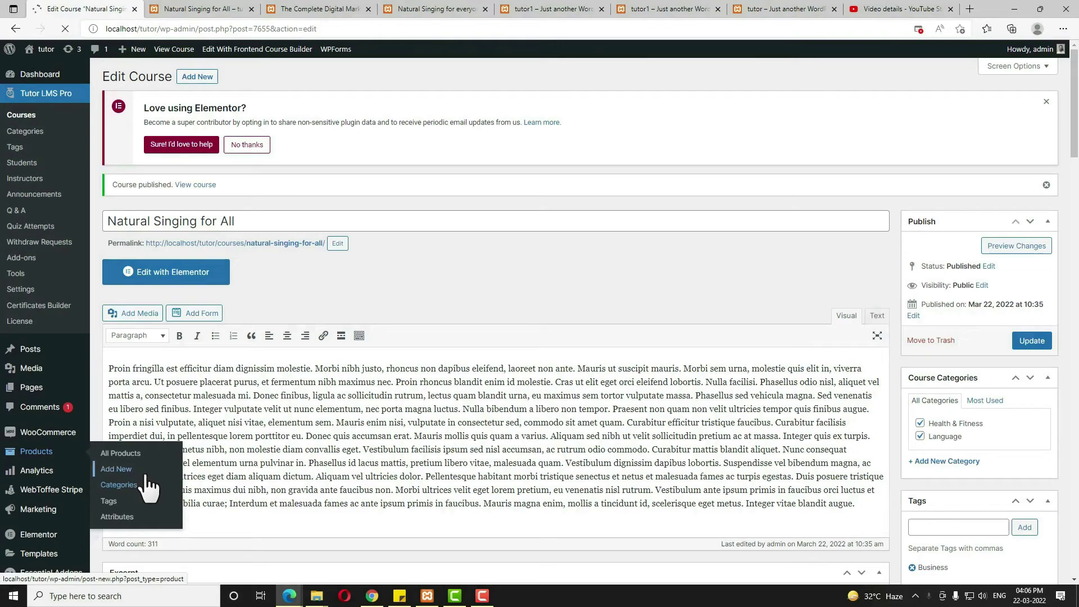
Add a product category named "Language", copying the name from the course preview page
key(ctrl+Tab)
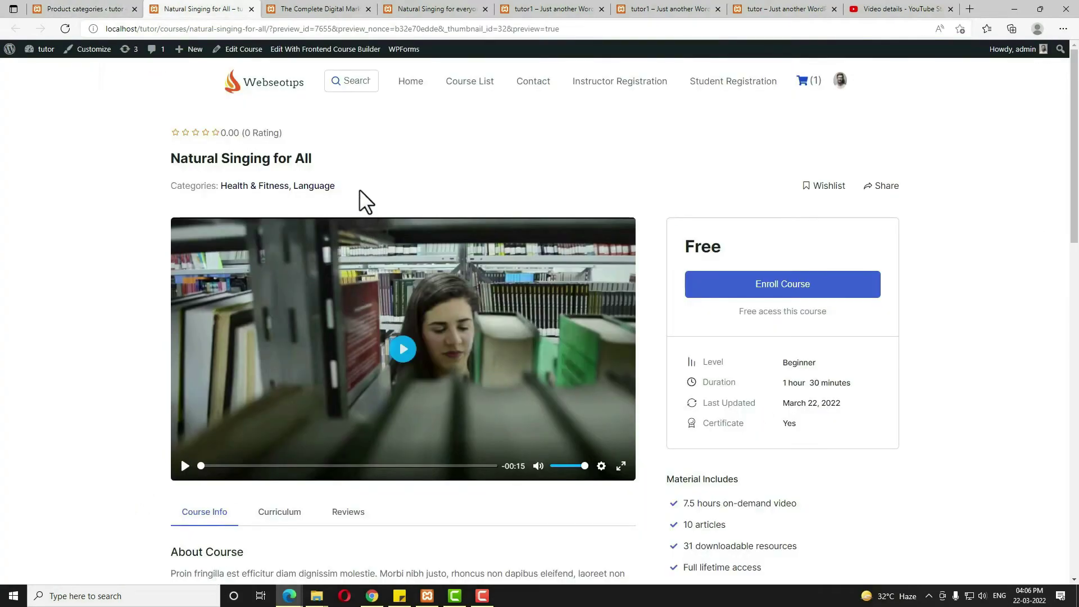
drag(314, 188, 292, 195)
key(ctrl+c)
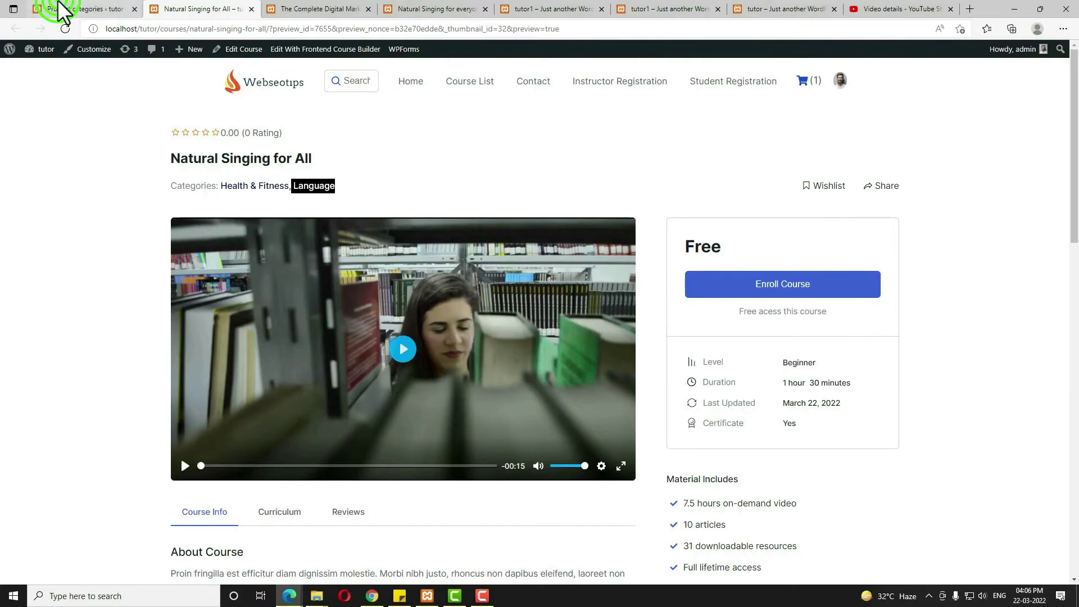
click(39, 11)
click(219, 444)
key(ctrl+v)
scroll(173, 501, down, 5)
click(152, 525)
Add a product category named "Health & Fitness", copying the name from the course preview page
click(217, 8)
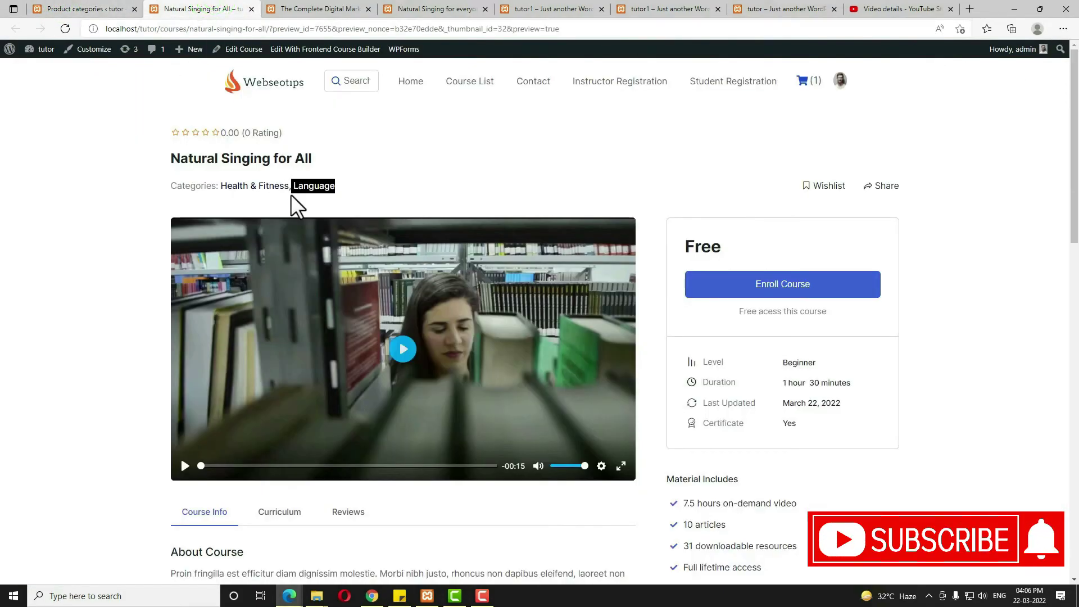
drag(219, 185, 289, 192)
key(ctrl+c)
click(79, 9)
click(157, 212)
key(ctrl+v)
click(149, 555)
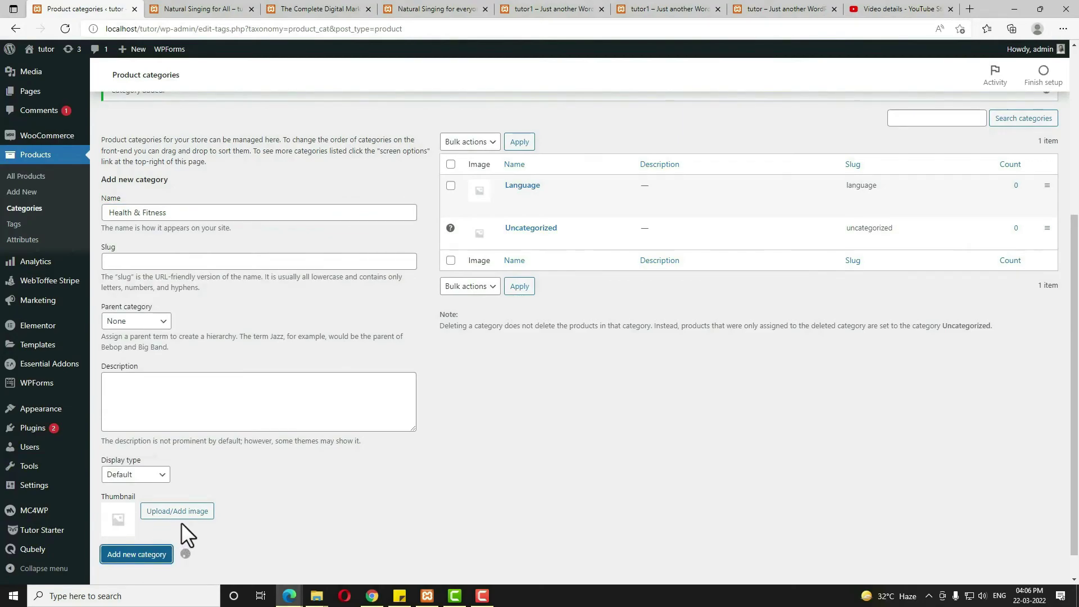
Start a new product and name it "Natural Singing for All", copying the title from the course preview page
click(28, 192)
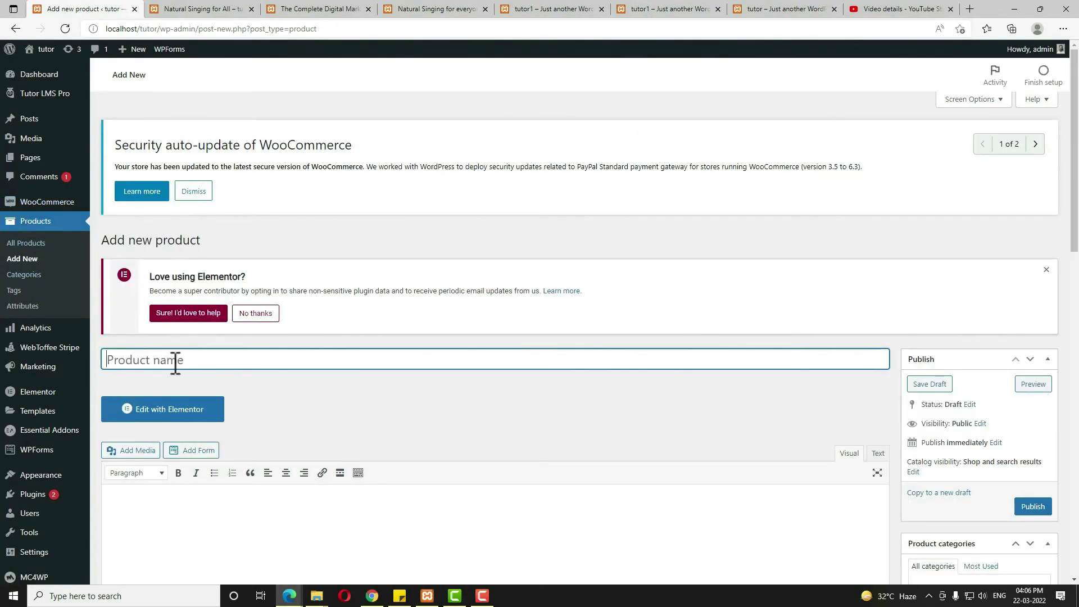
click(200, 9)
drag(314, 160, 176, 161)
key(ctrl+c)
key(ctrl+shift+Tab)
click(200, 357)
key(ctrl+v)
Assign the product to the Health & Fitness and Language categories and enable its For Tutor option
scroll(586, 434, down, 6)
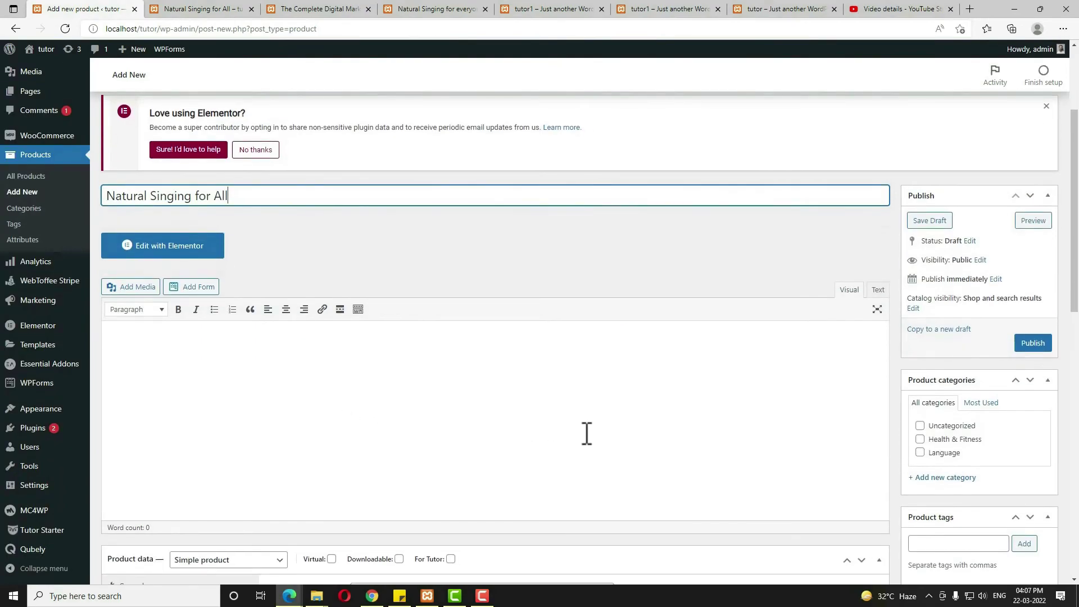
click(921, 276)
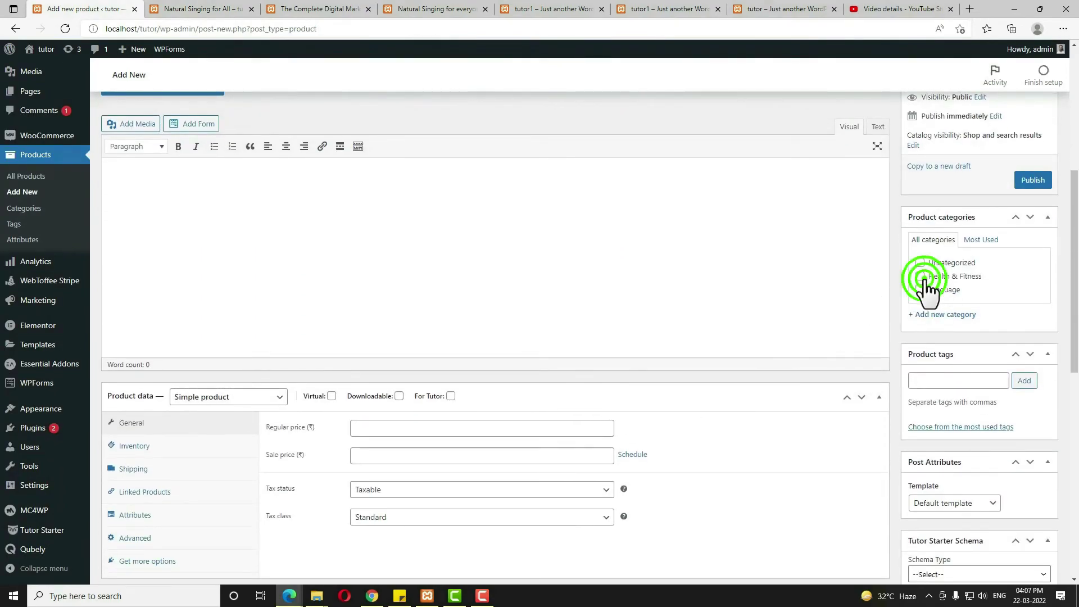
click(920, 289)
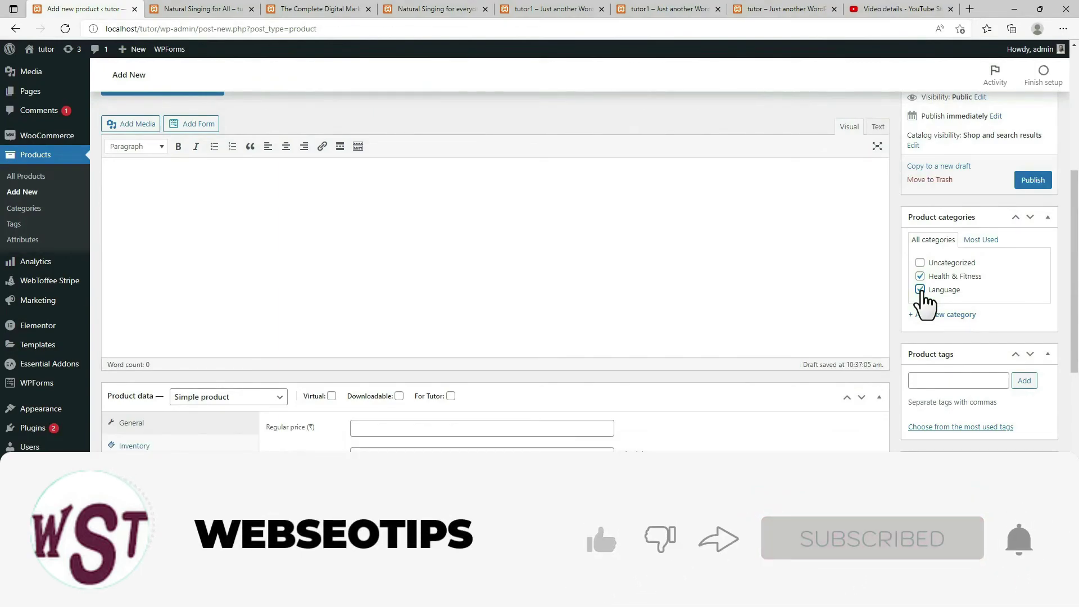
click(451, 397)
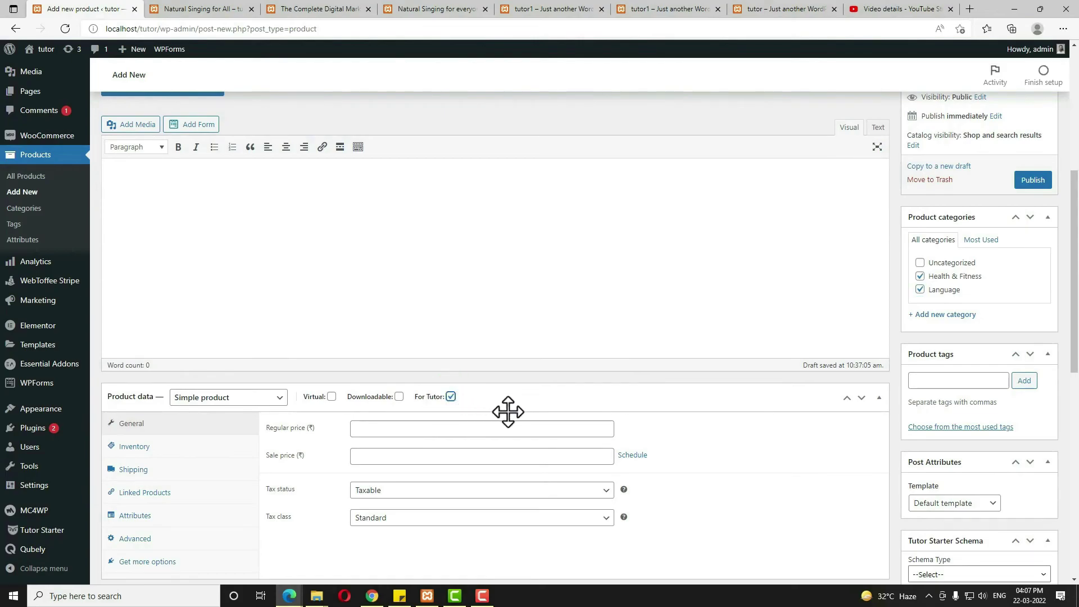
Set the product's regular price to 9000 and sale price to 8500, and publish the product
click(450, 426)
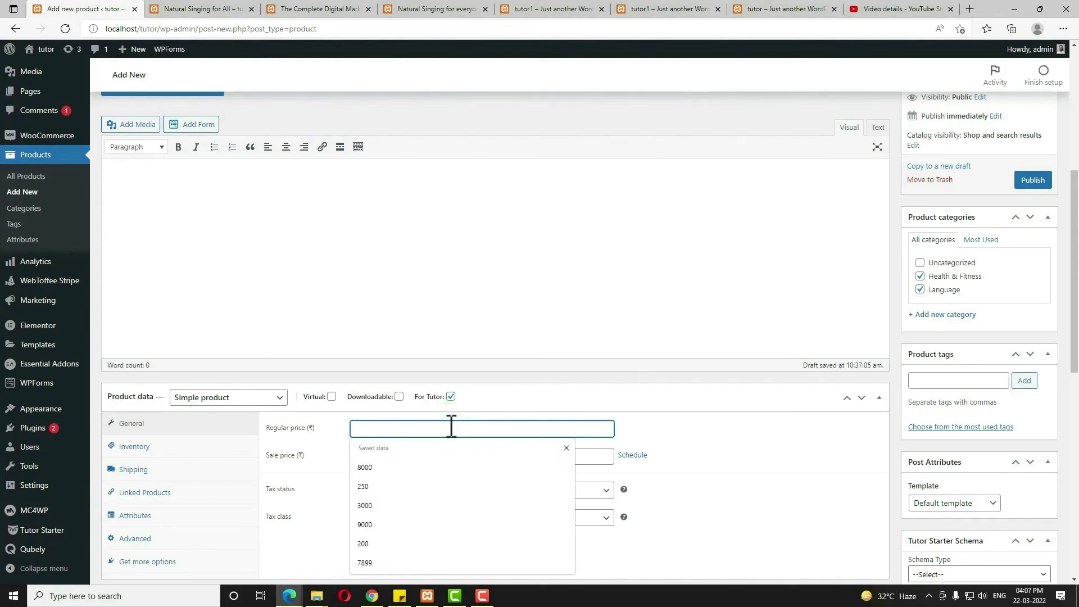
text(9000)
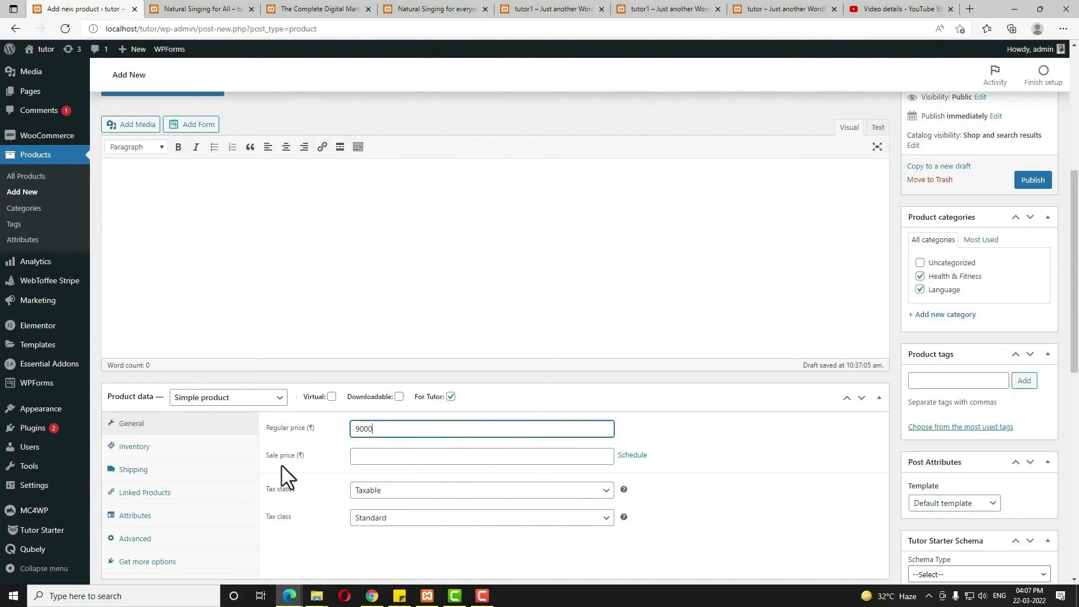
click(362, 457)
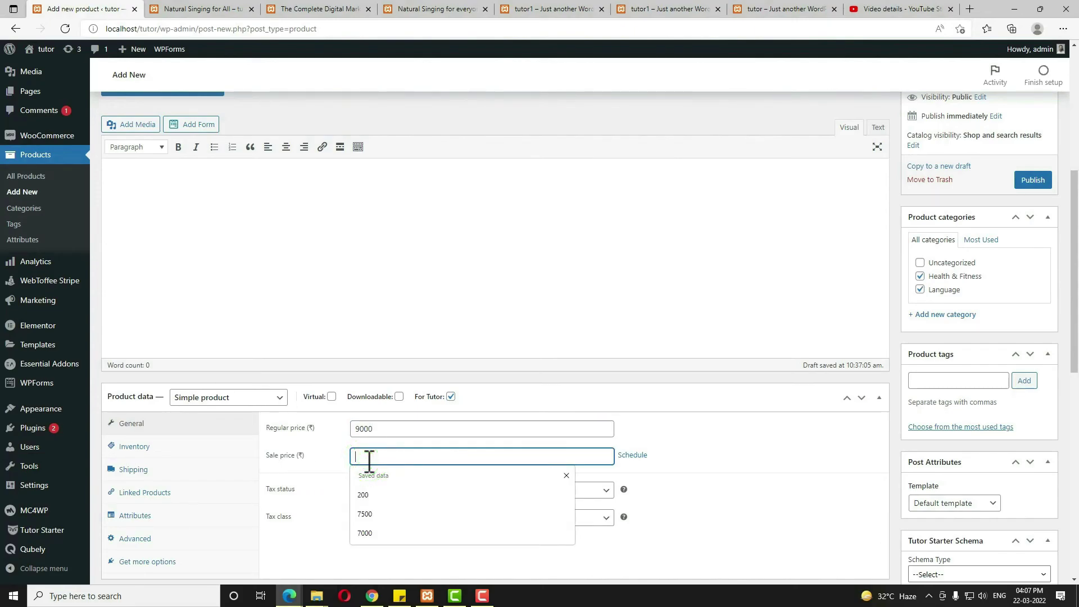
text(8500)
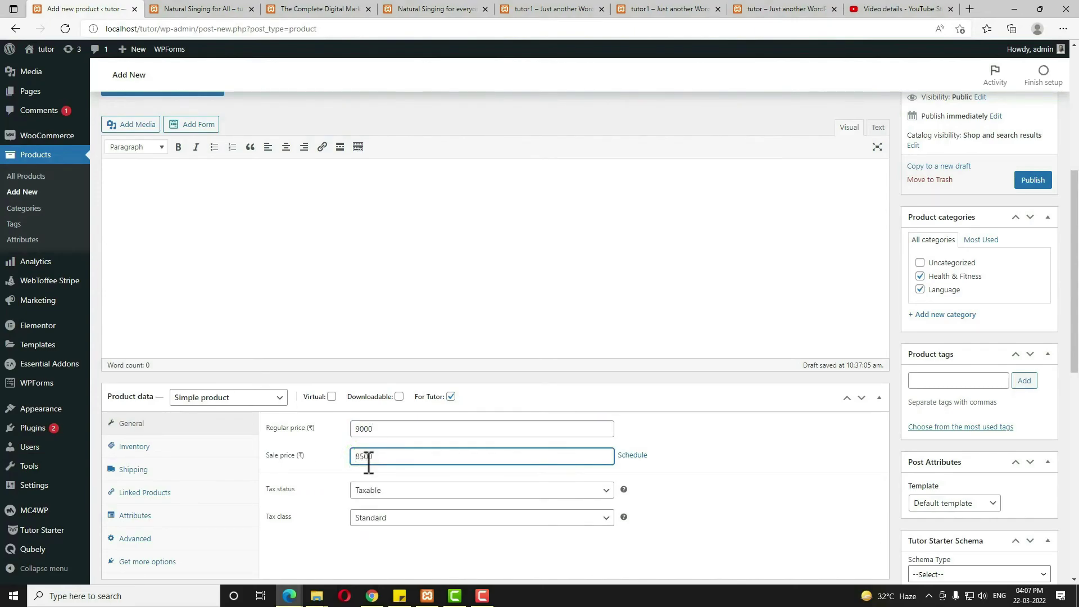
scroll(804, 460, up, 5)
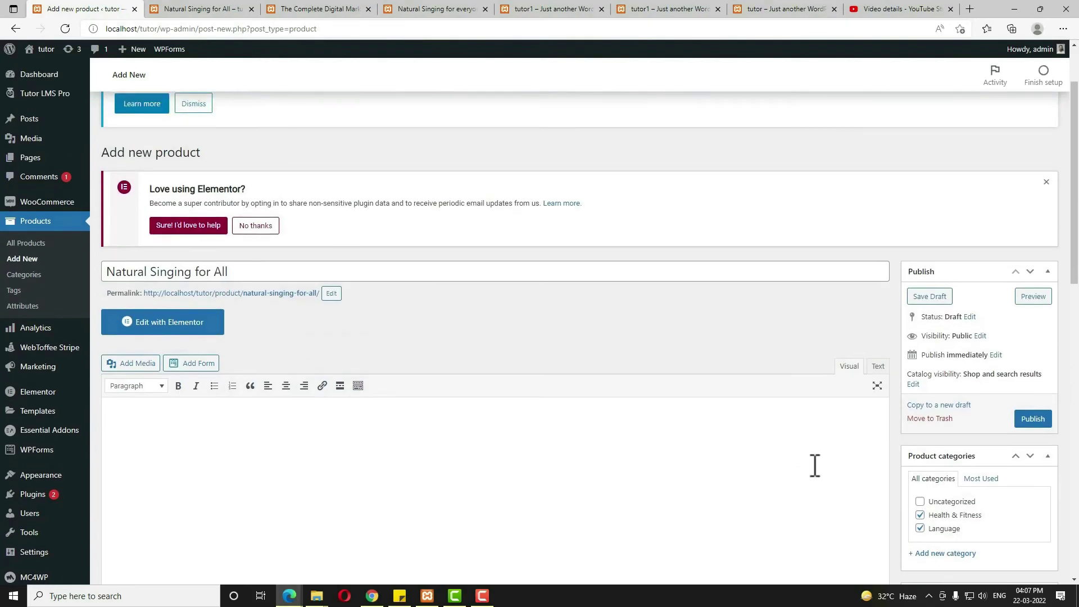
click(1030, 426)
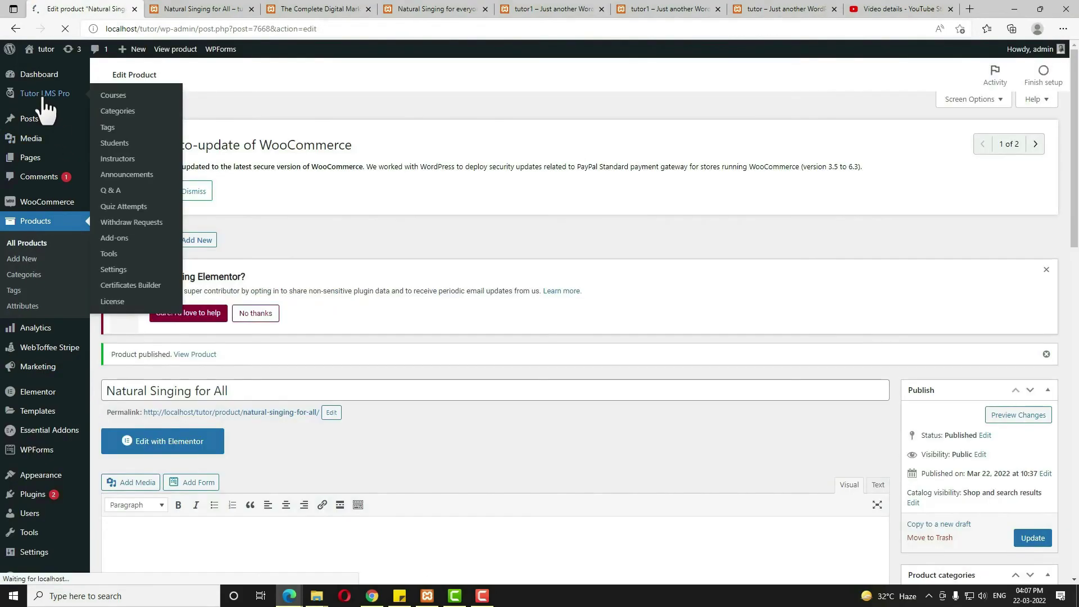
In the Natural Singing for All course's settings, make the course type Paid and link the Natural Singing for All product
click(44, 94)
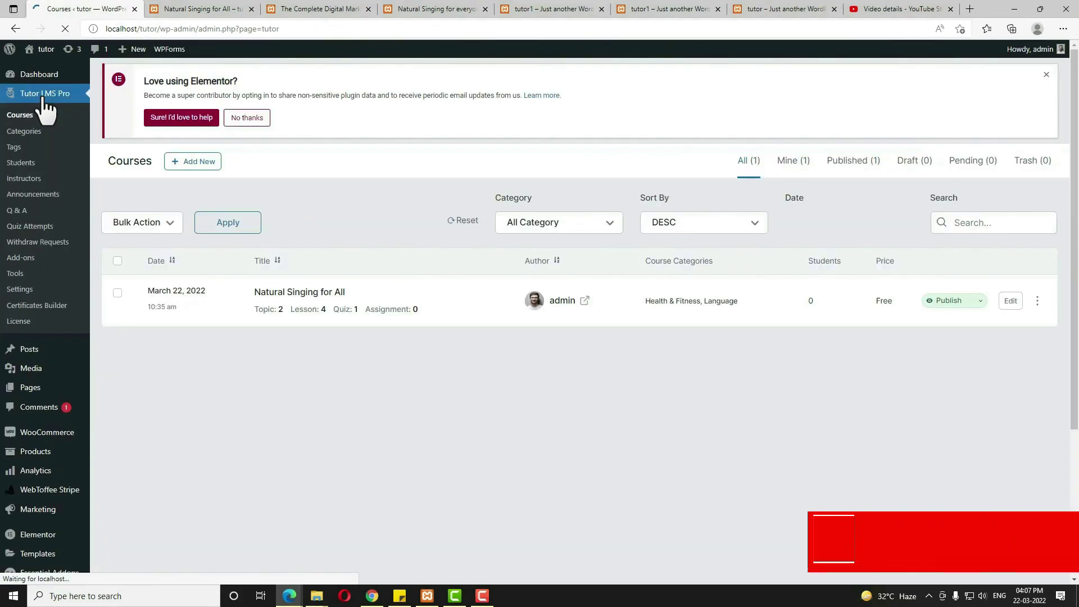
click(314, 296)
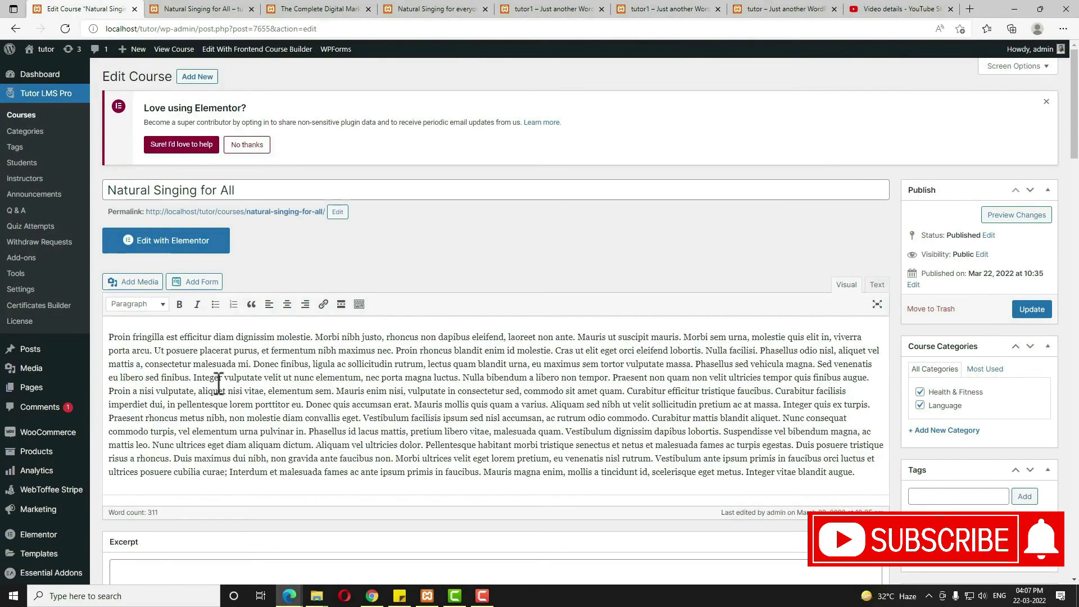
scroll(491, 414, down, 5)
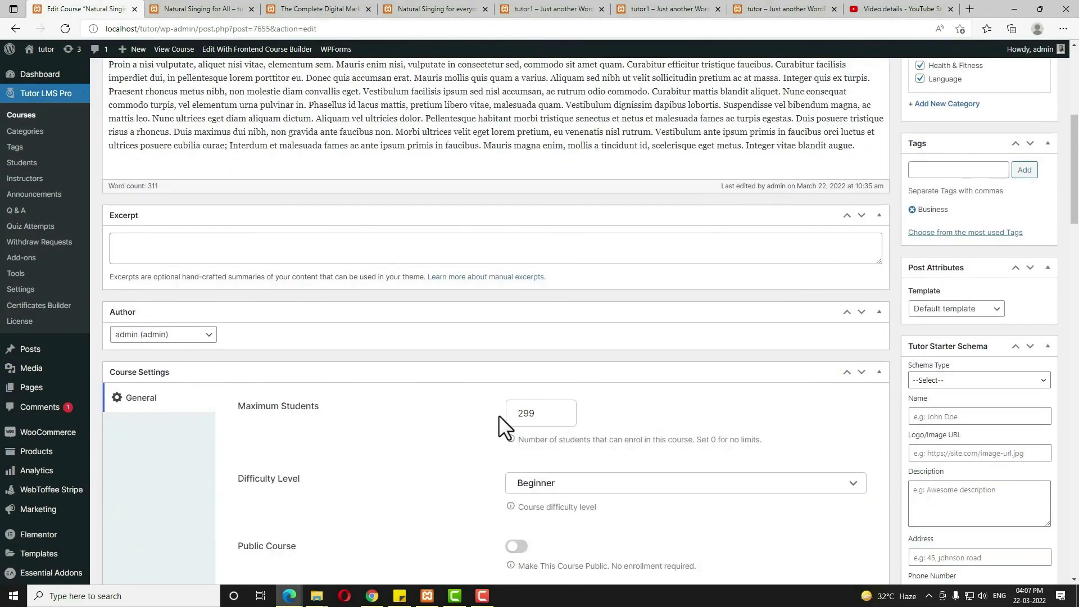
scroll(500, 416, down, 4)
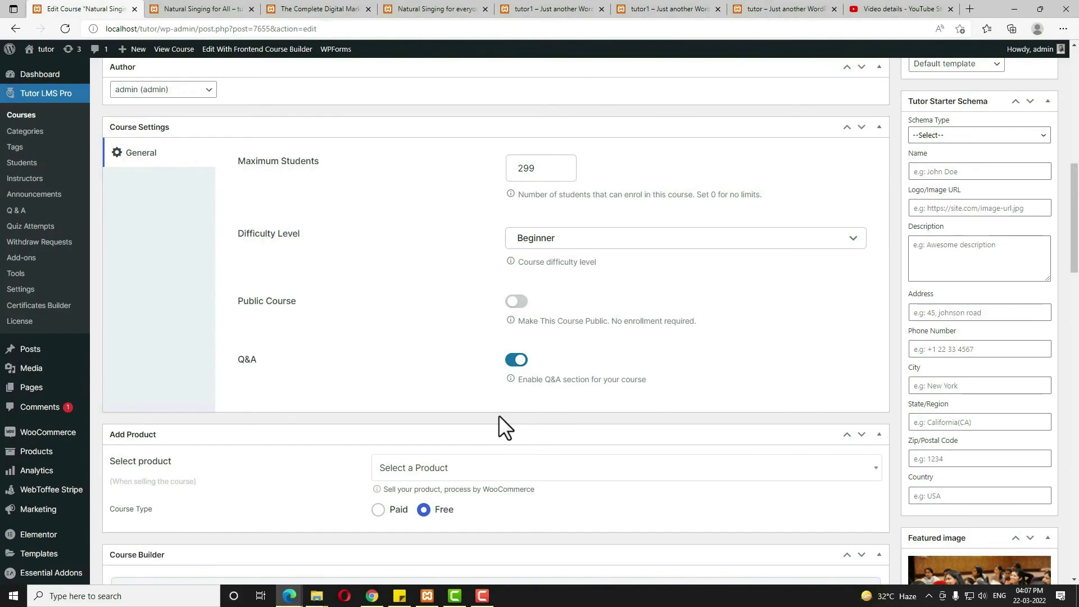
click(376, 509)
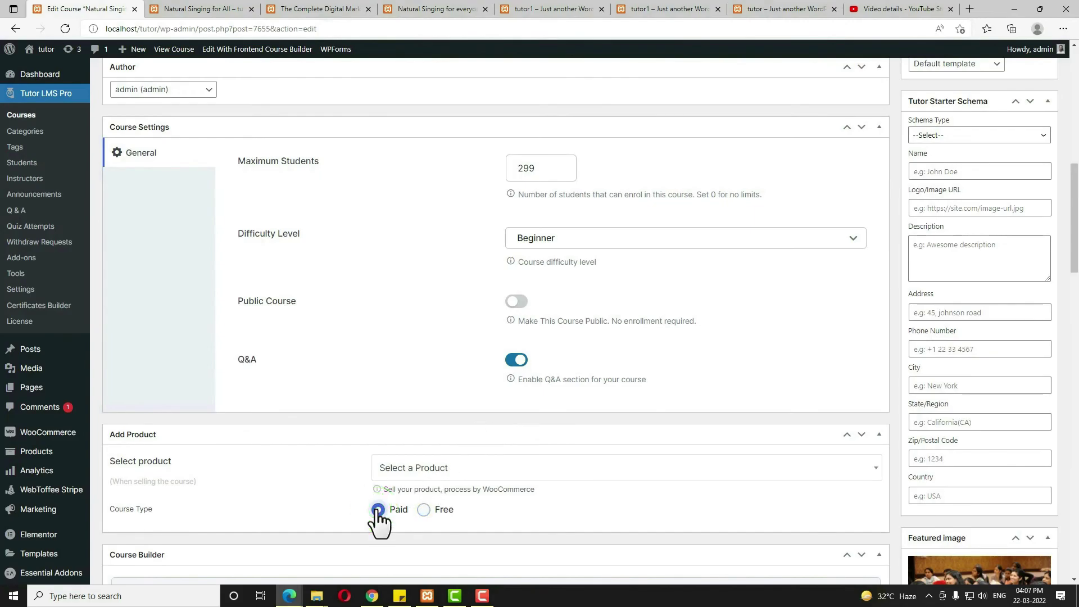
click(488, 472)
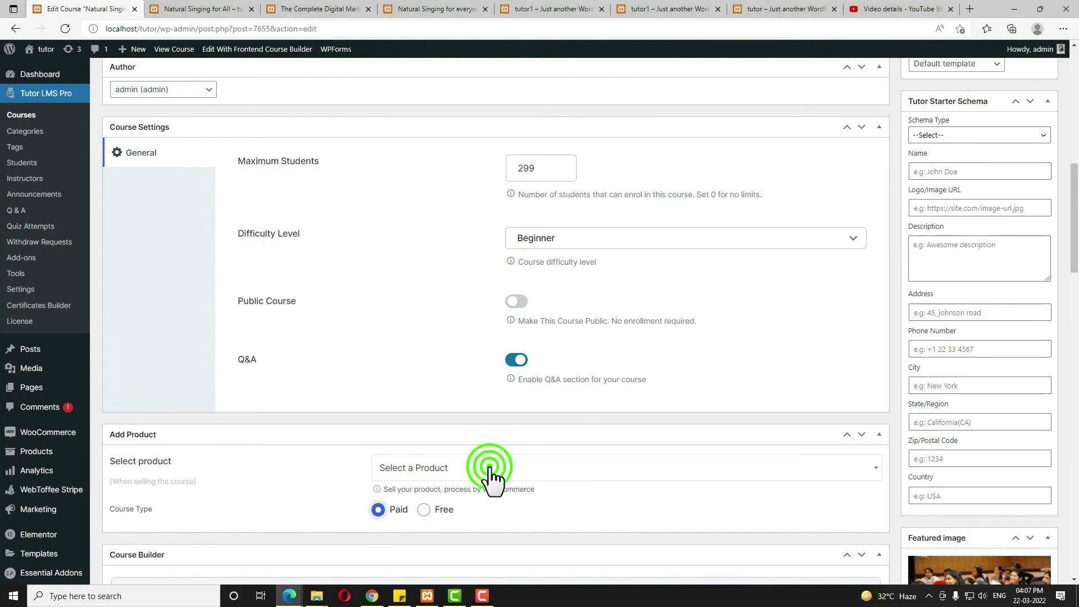
click(433, 543)
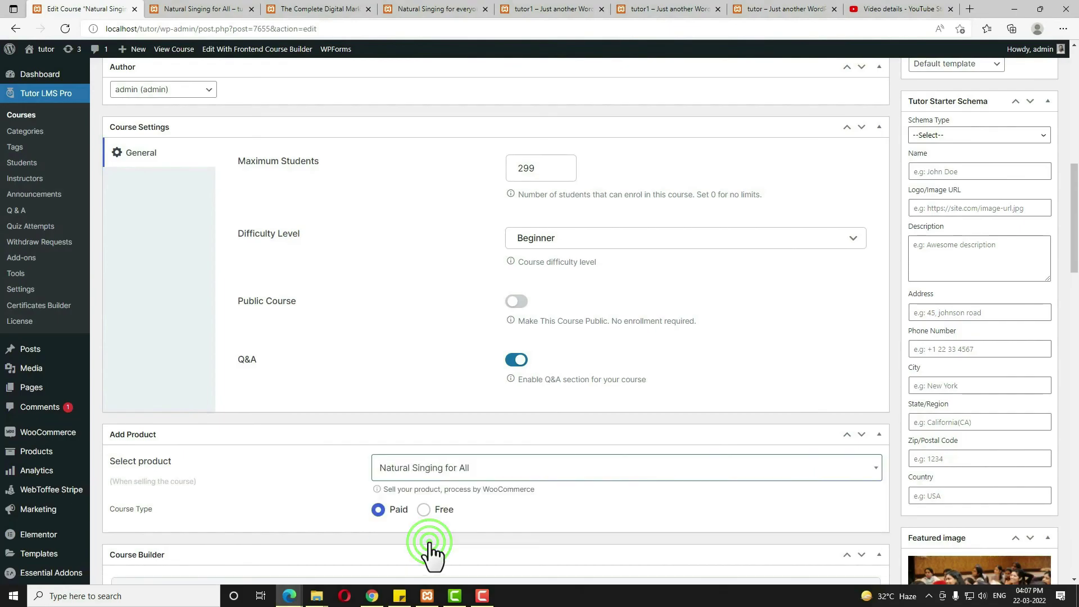
Update the Natural Singing for All course and preview its page to check the displayed price
scroll(835, 501, up, 15)
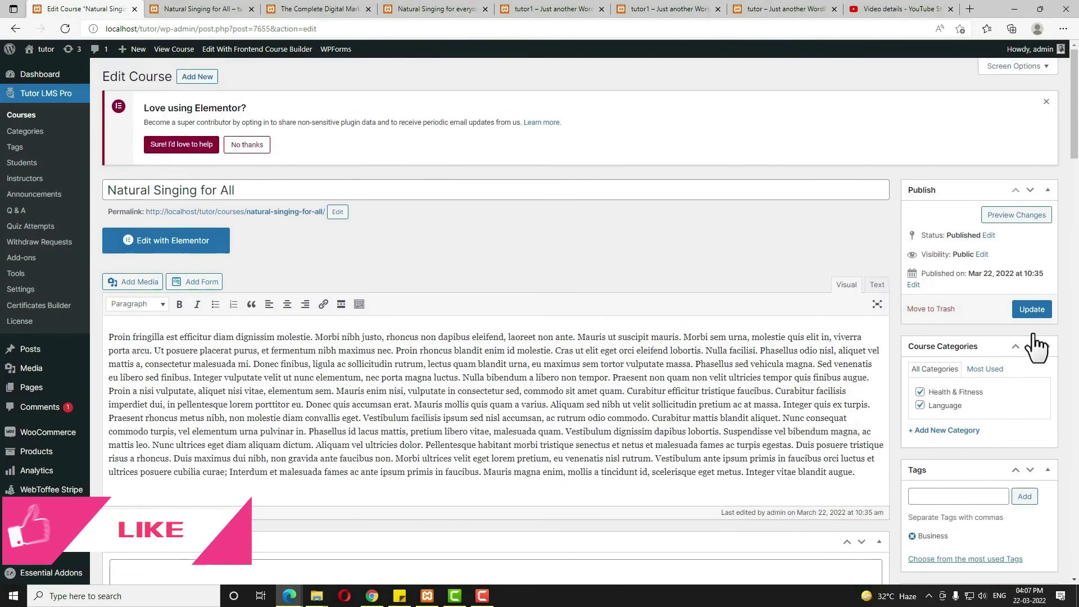
click(1032, 310)
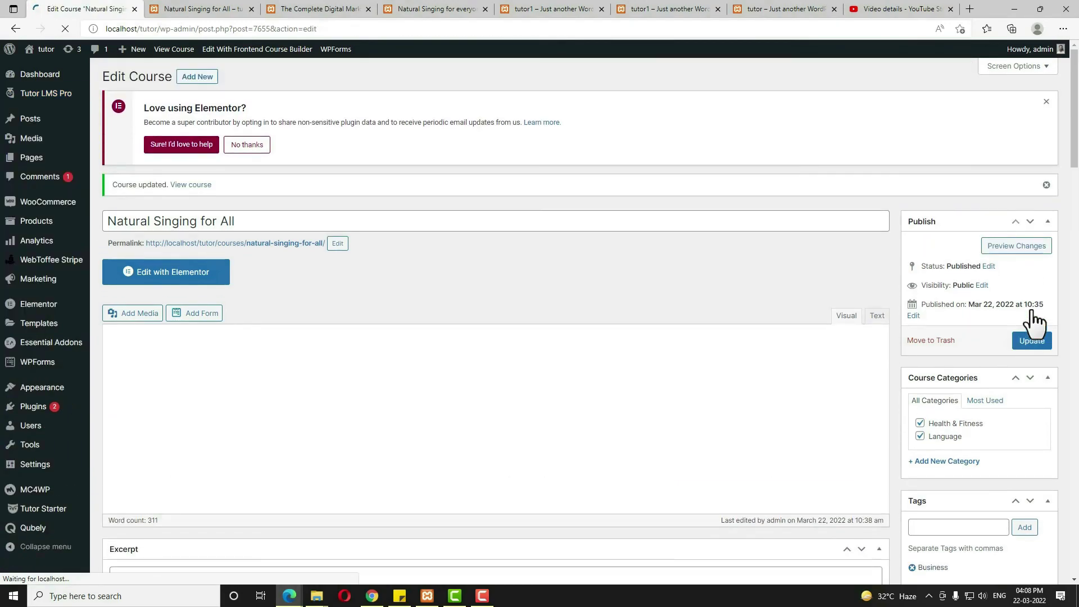
click(1017, 247)
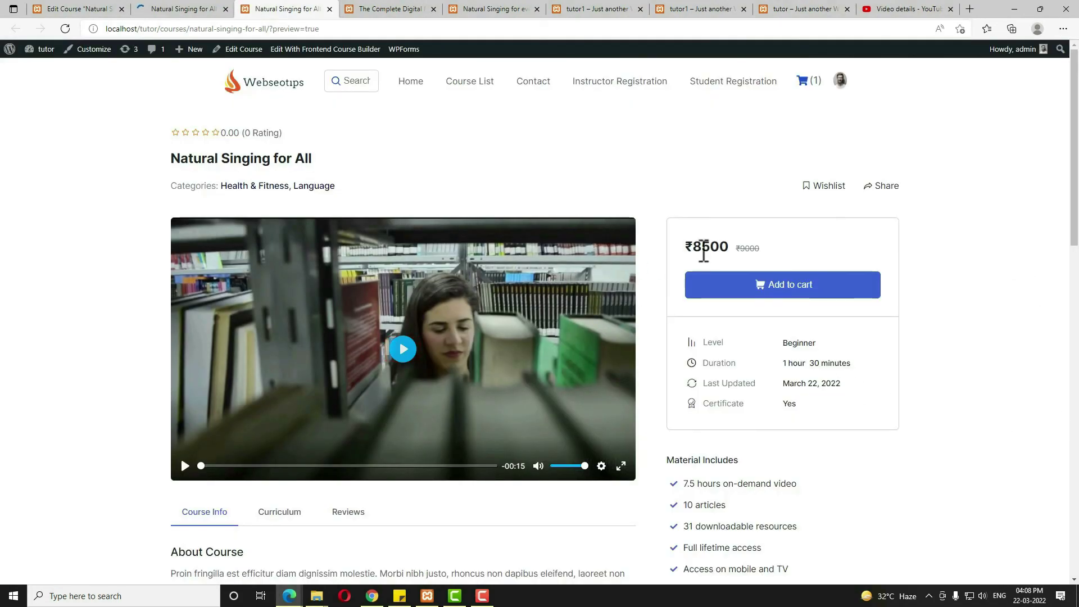
drag(685, 250, 777, 251)
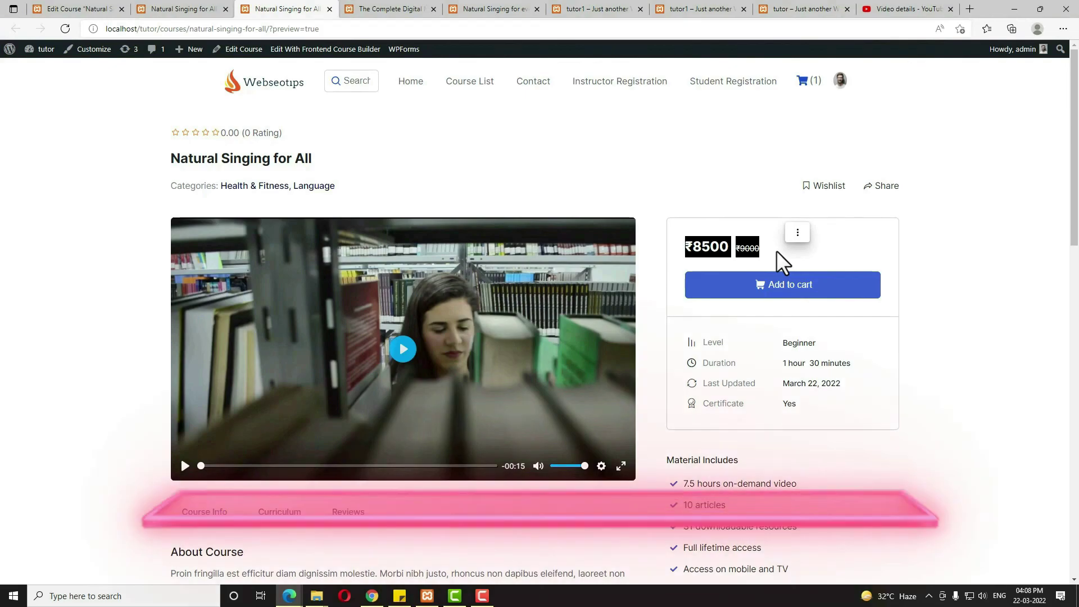